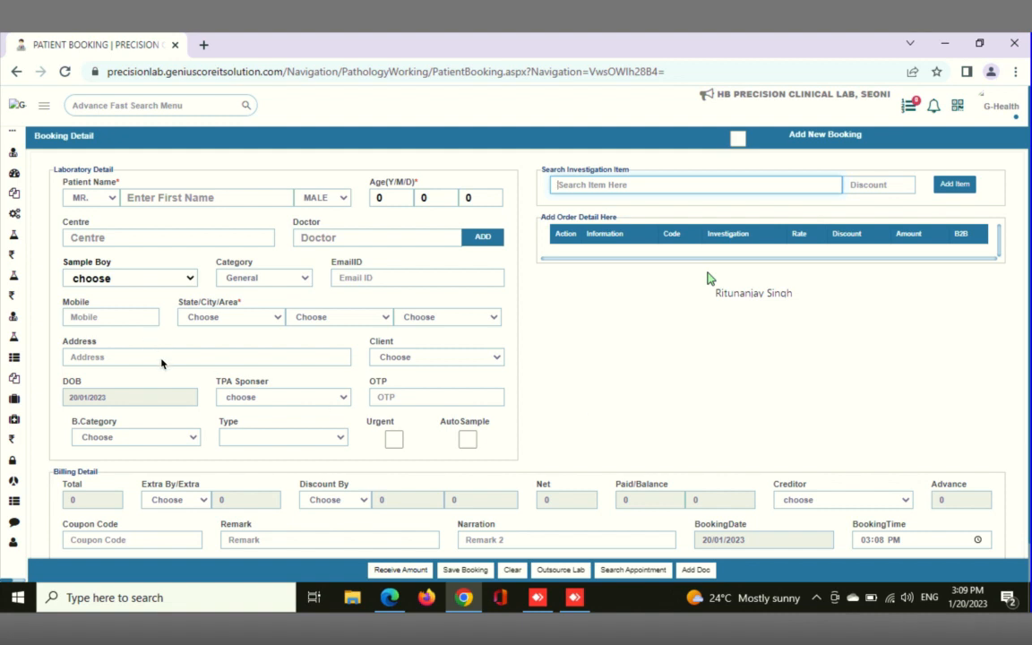
Review the patient title choices in the booking form, and search the menu for "head" to open the Head Detail page
click(141, 199)
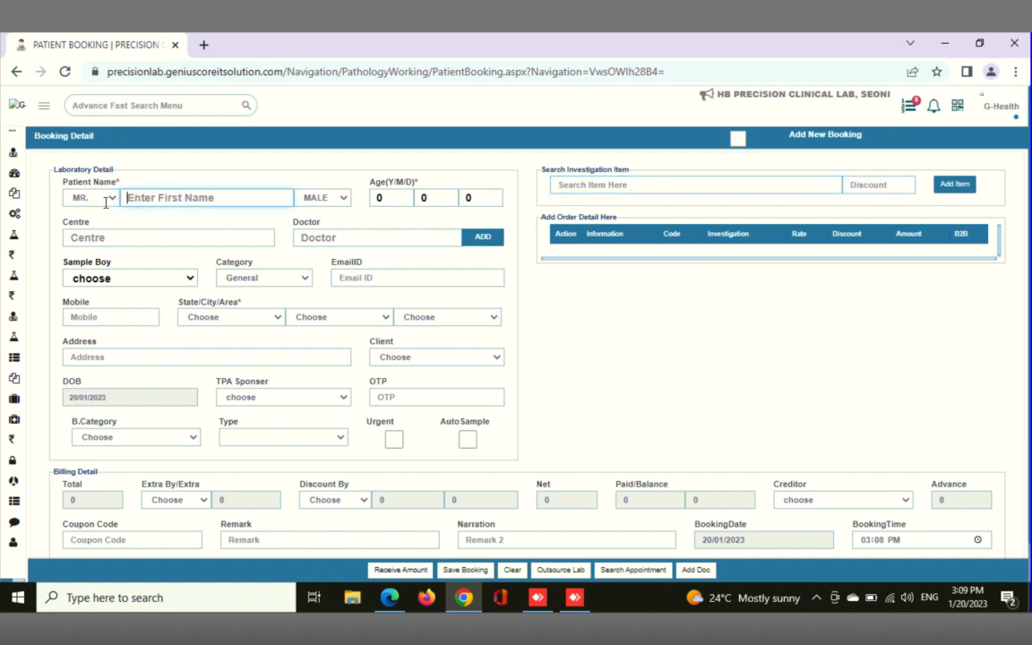
click(111, 197)
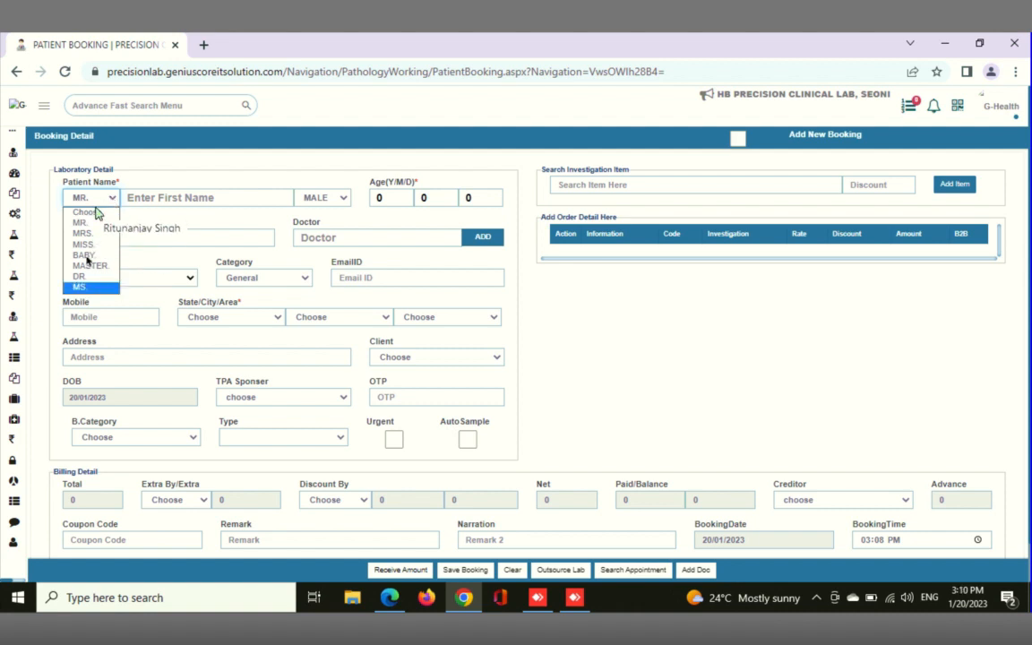
click(101, 106)
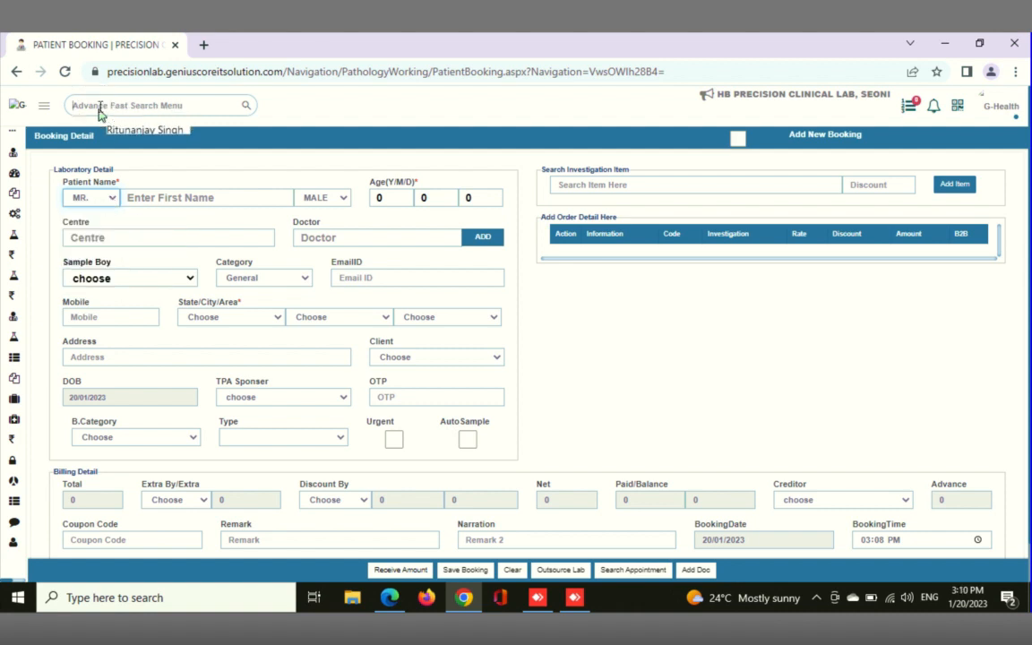
text(head)
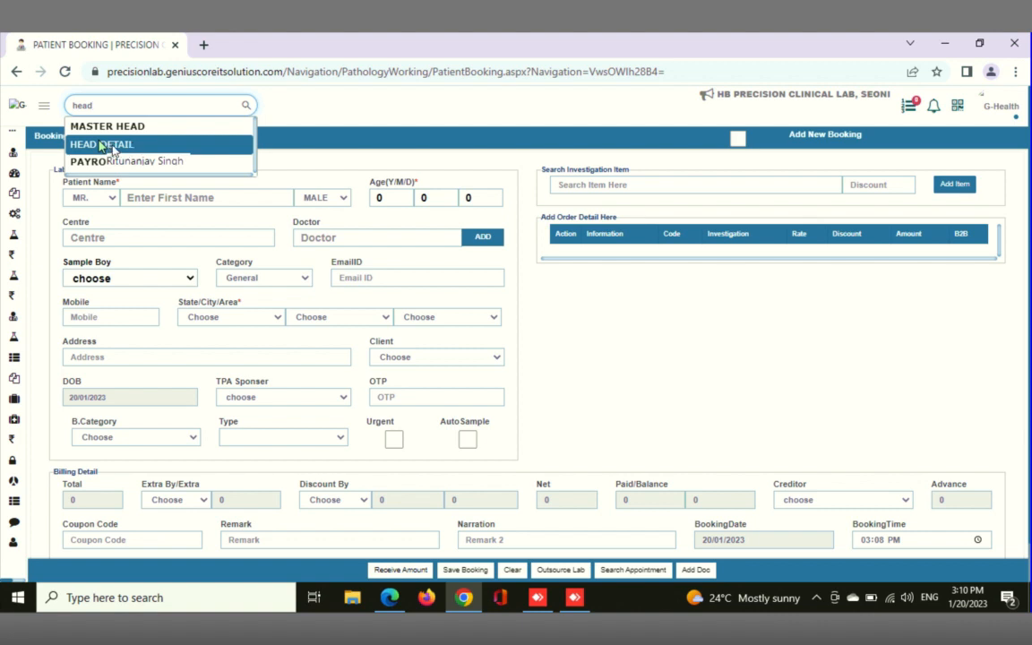
mouse_move(630, 5)
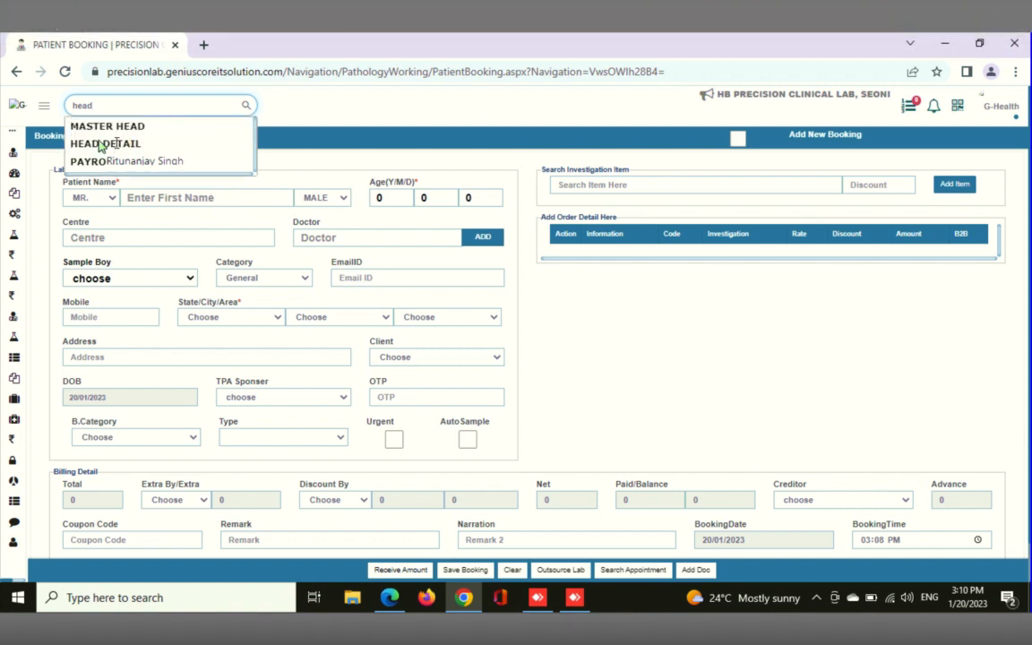
click(125, 147)
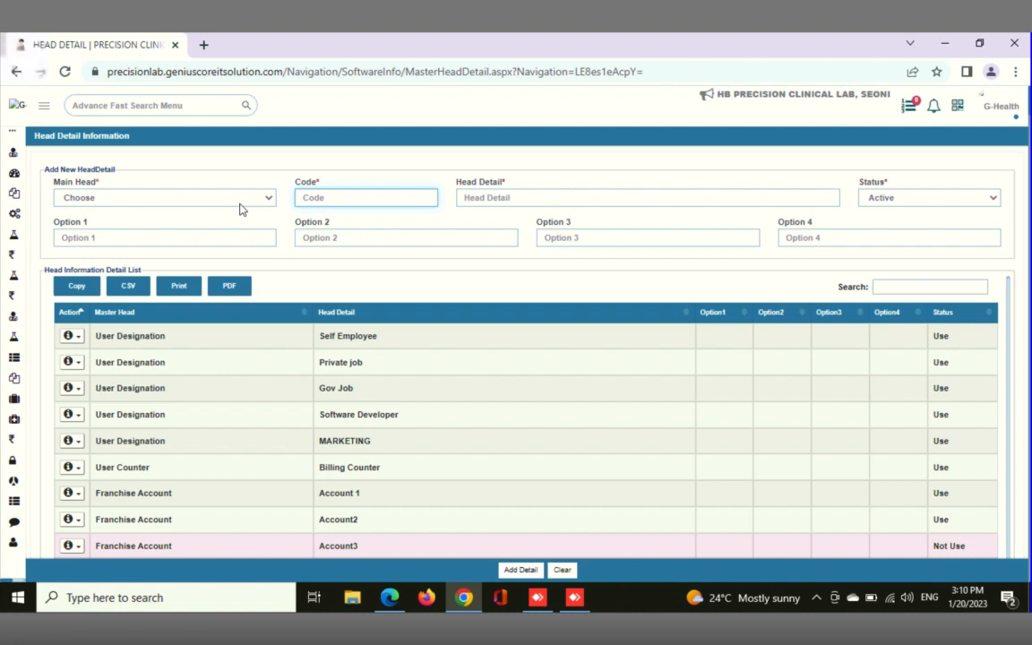
Add a head detail under the Patient Title main head with code MOH, head detail Mohamad and Option 1 set to M
click(239, 202)
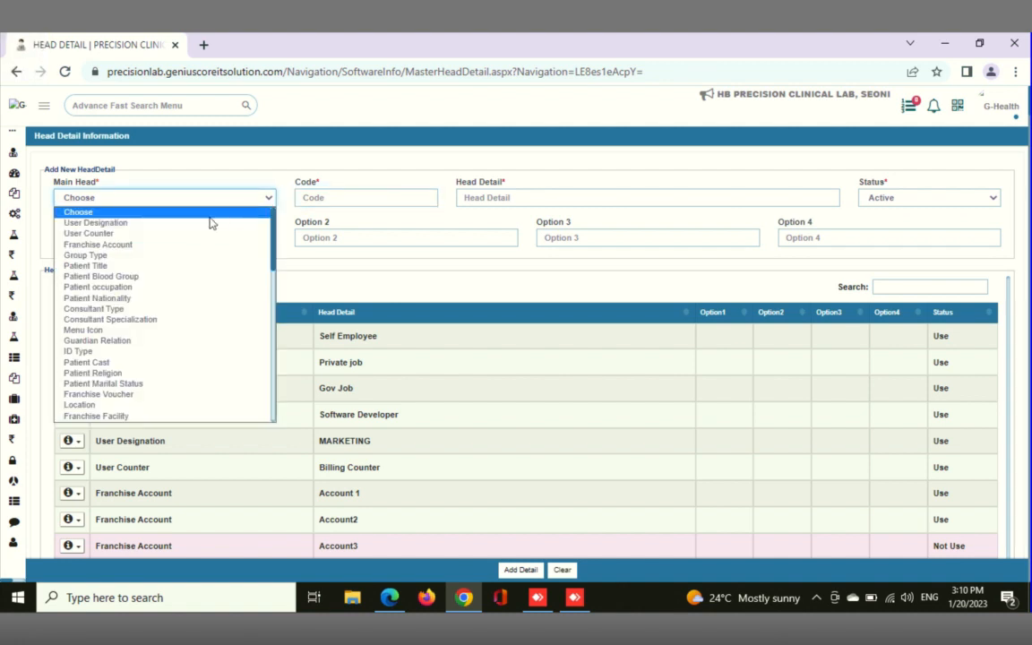
click(175, 269)
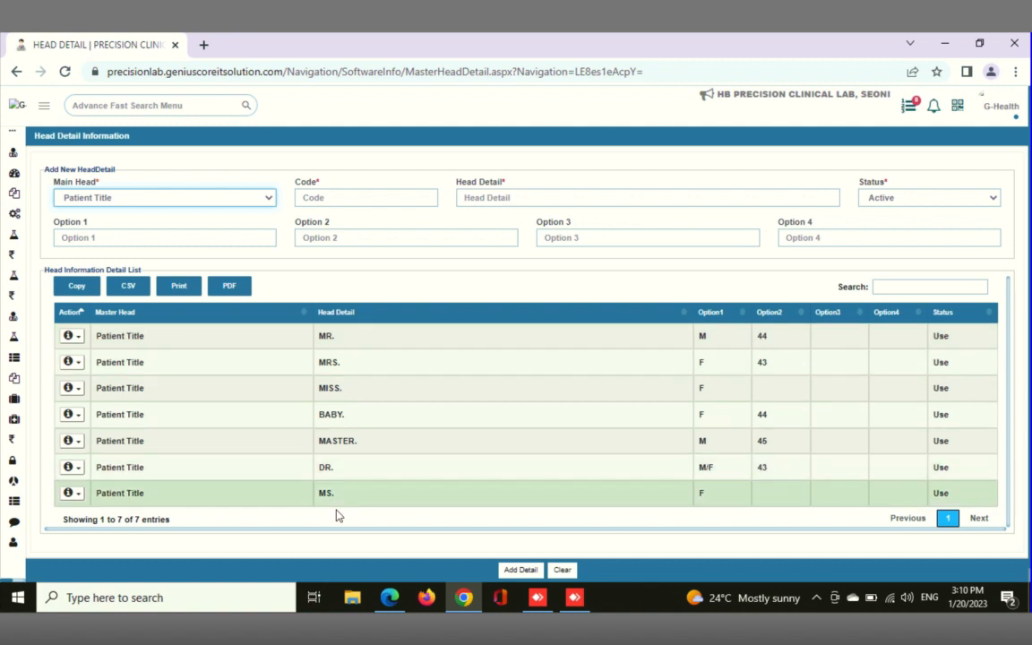
click(346, 197)
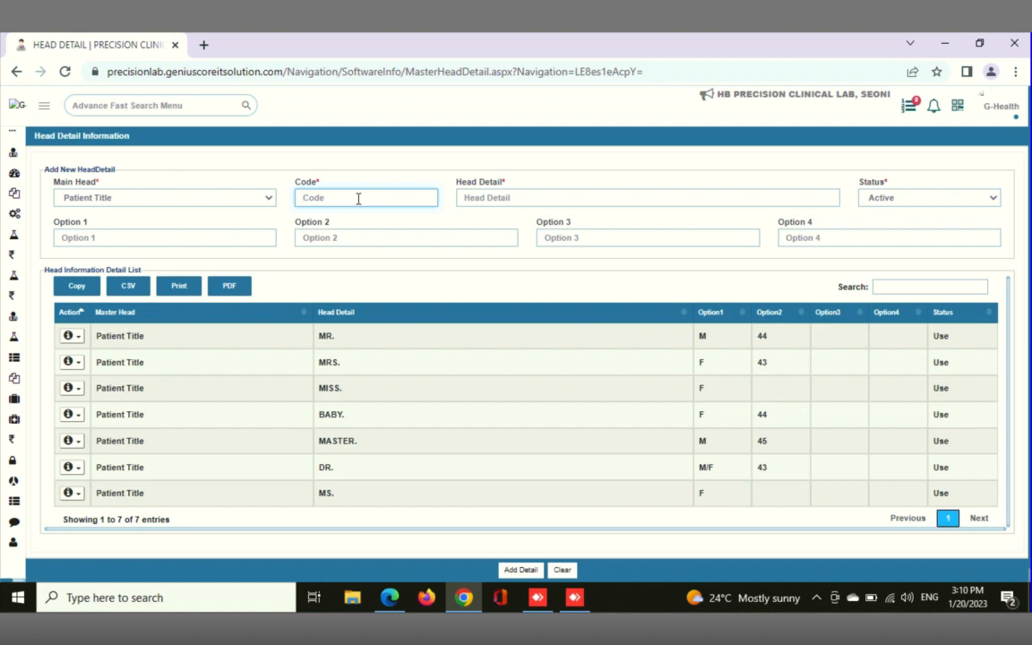
text(MOH)
click(484, 204)
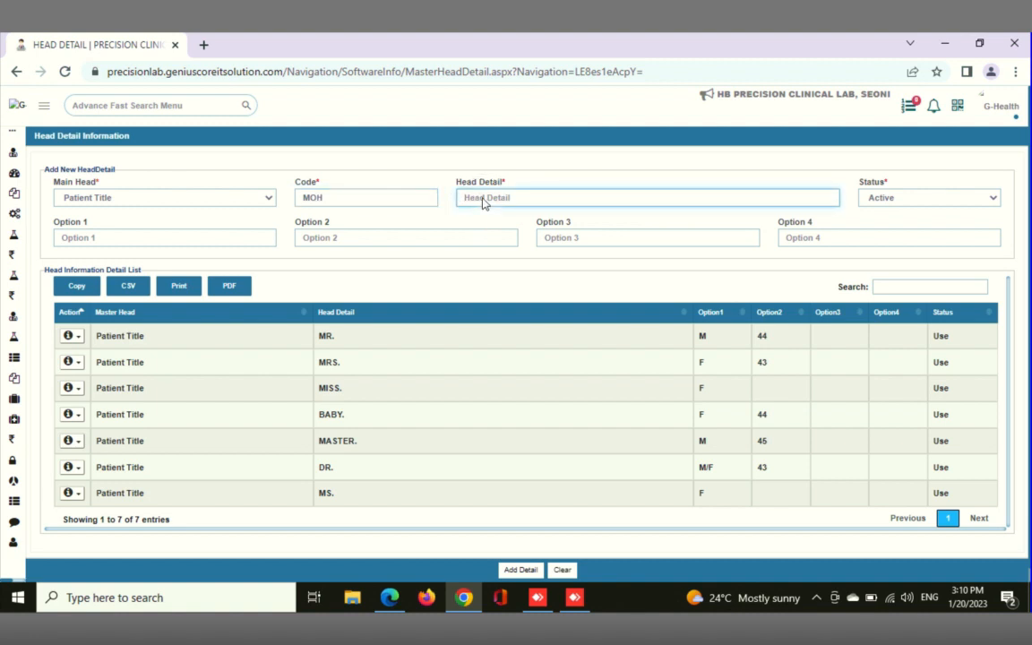
text(Mohamad)
click(199, 240)
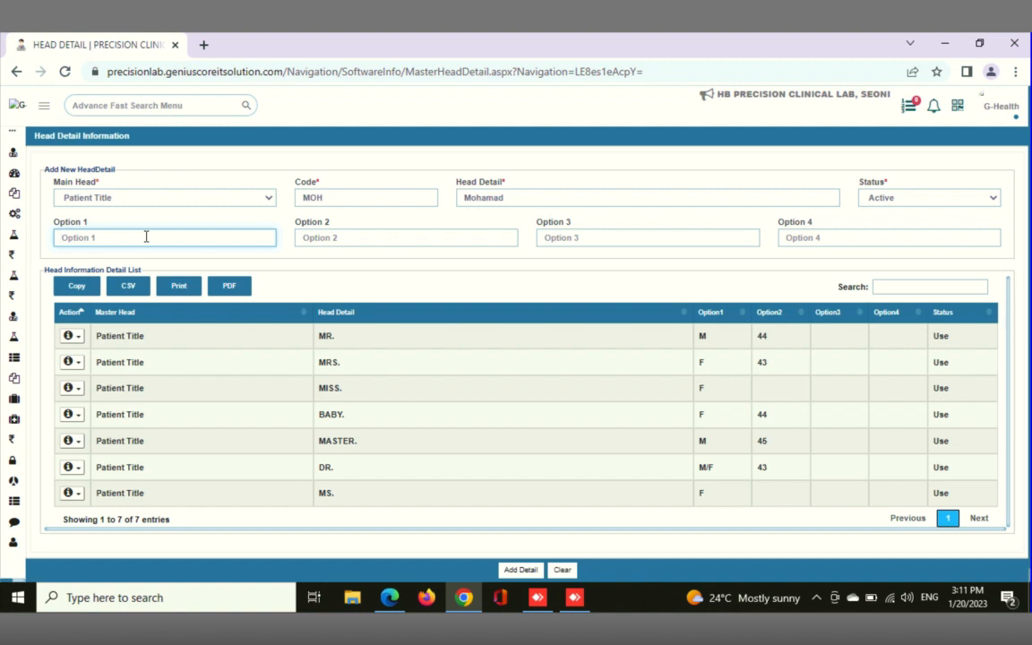
text(M)
click(526, 573)
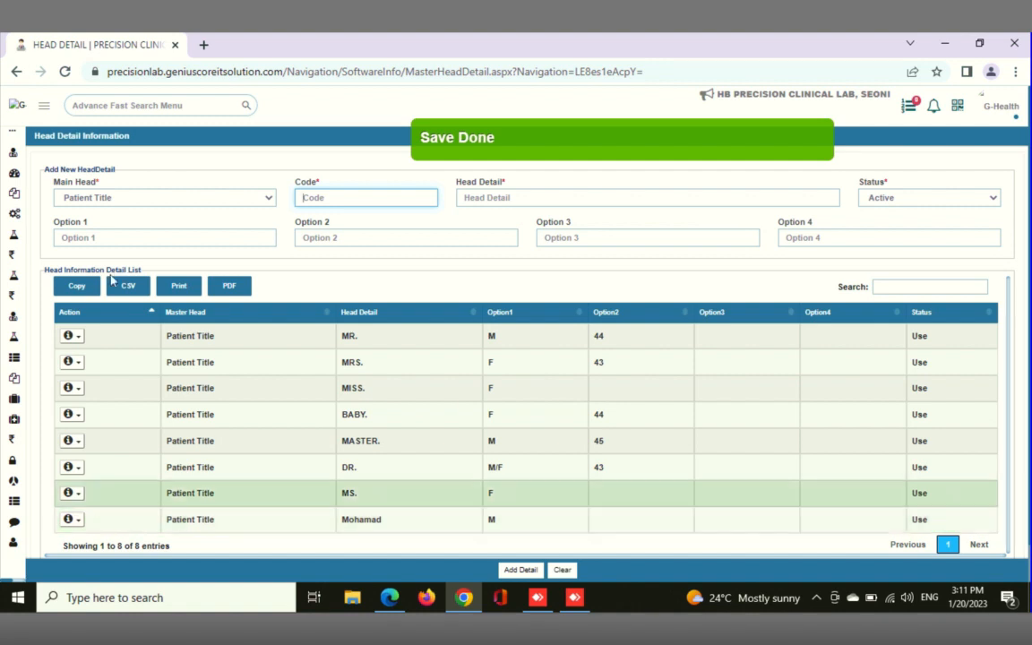
Open the patient booking form and check its list of patient titles for the new entry
mouse_move(7, 232)
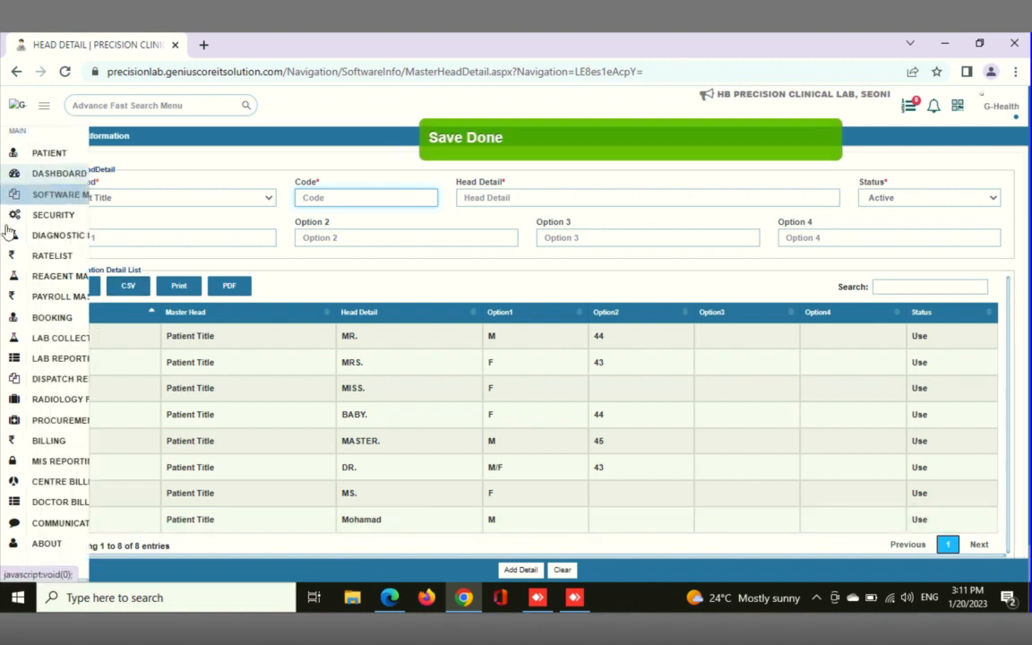
click(53, 318)
click(58, 336)
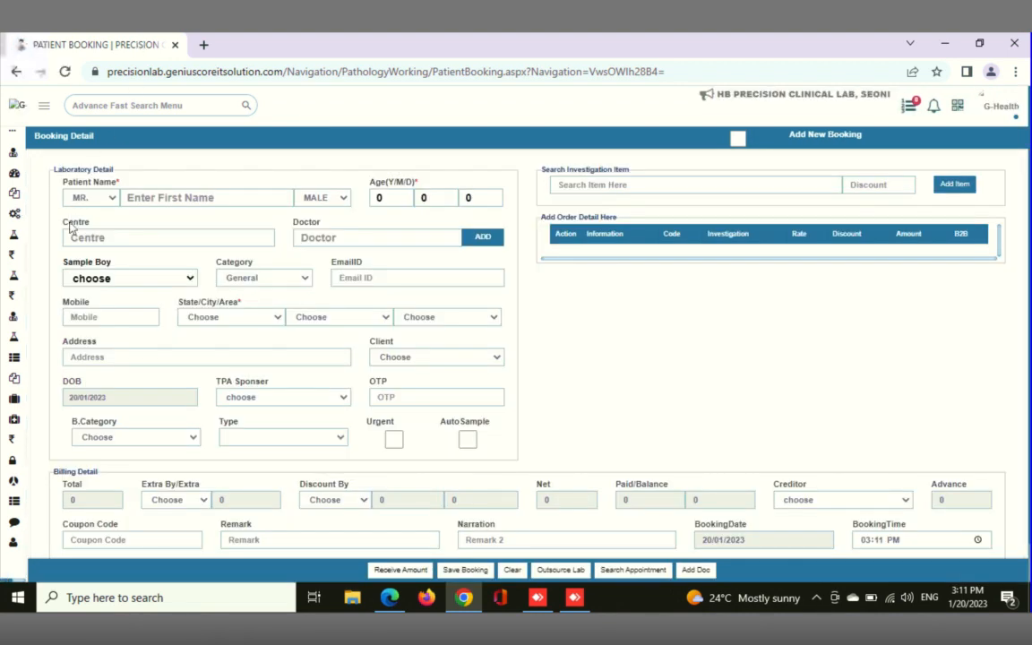
click(111, 199)
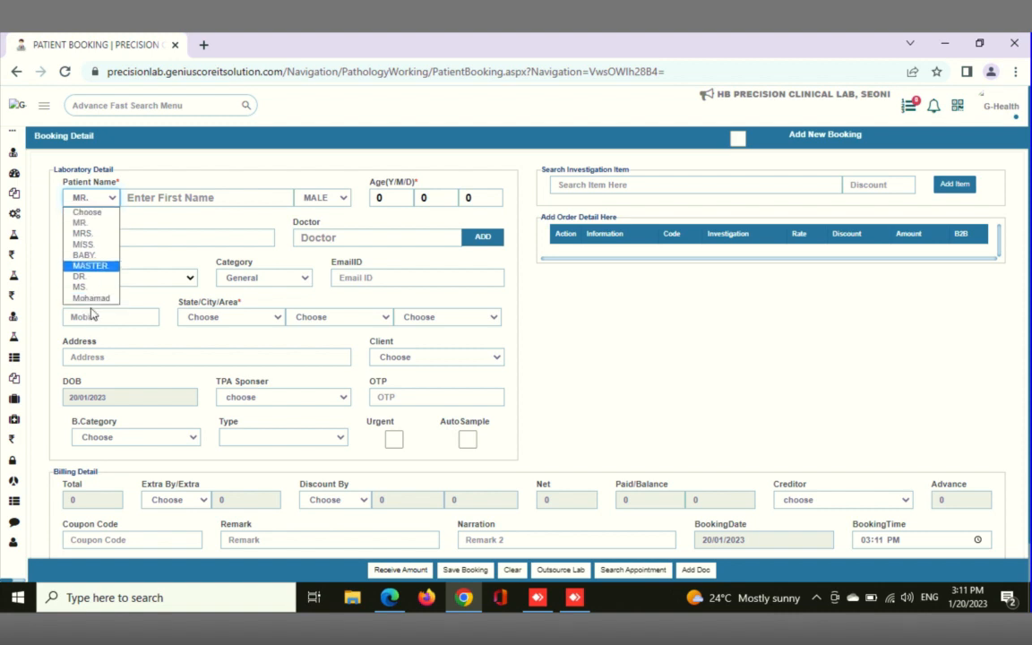
Fill in the booking with the patient name Demo1 and an age of 25 years
click(147, 198)
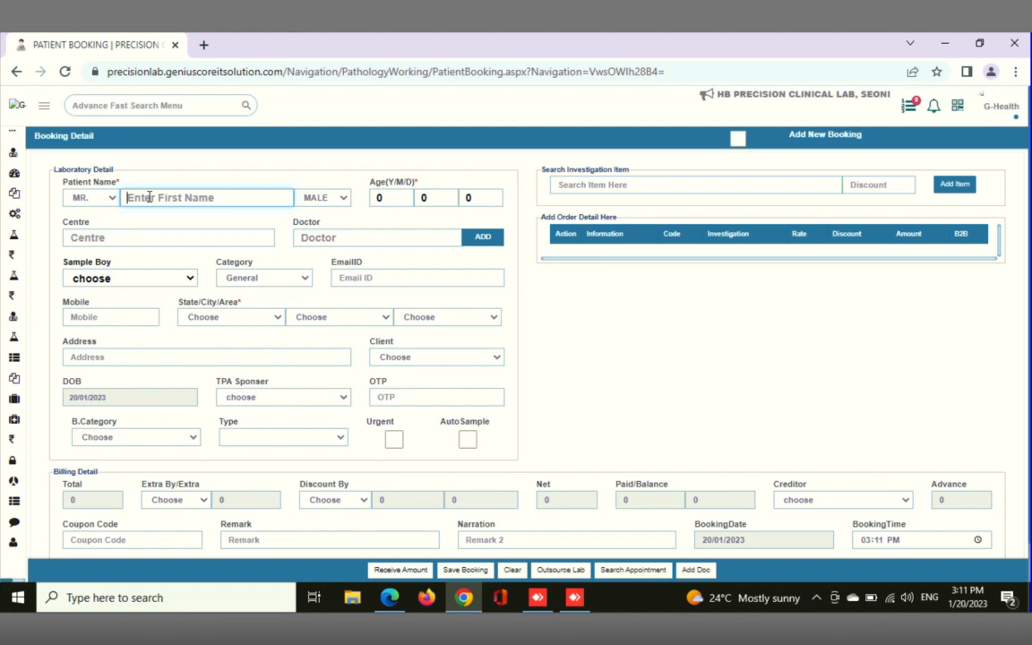
text(Demo1)
key(Tab)
key(Tab)
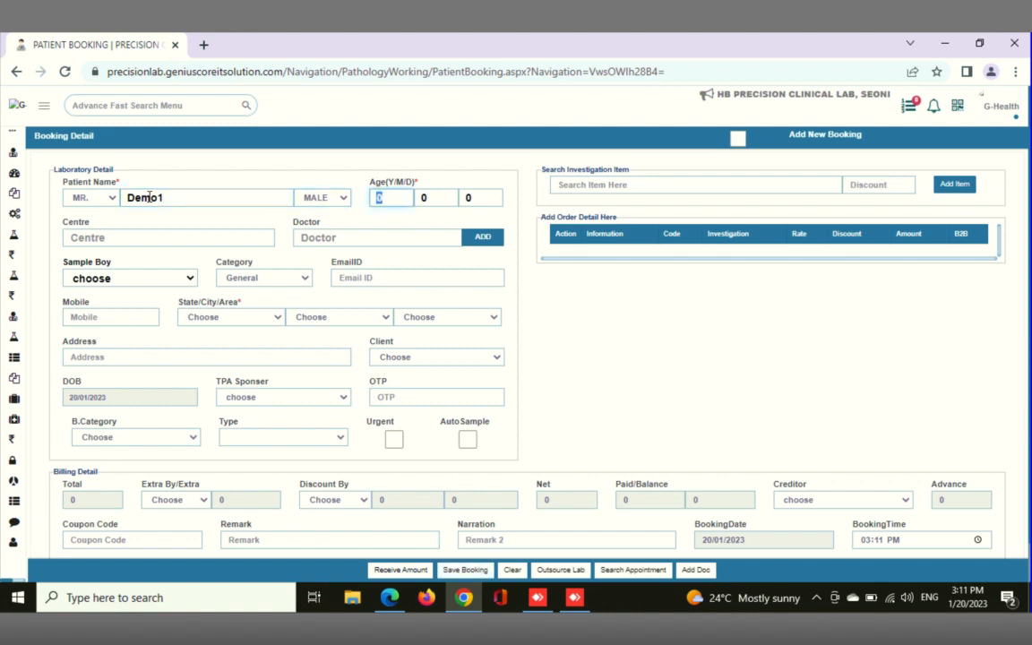
text(25)
key(Tab)
key(Tab)
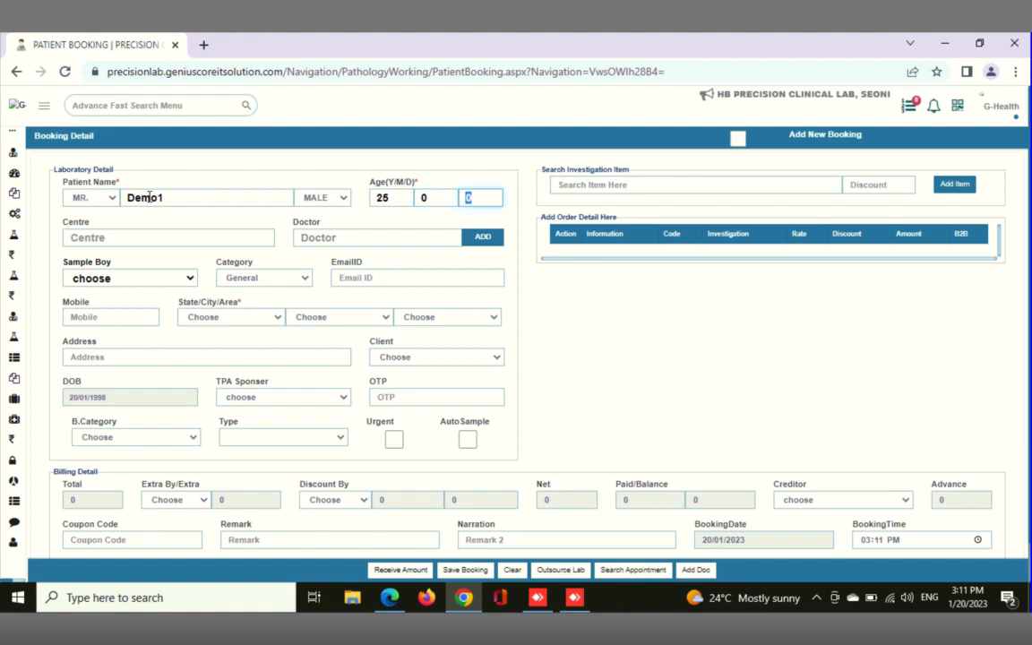
Look up booking centres matching "p", and search the menu for "centre" to open the Centre Detail page
click(93, 238)
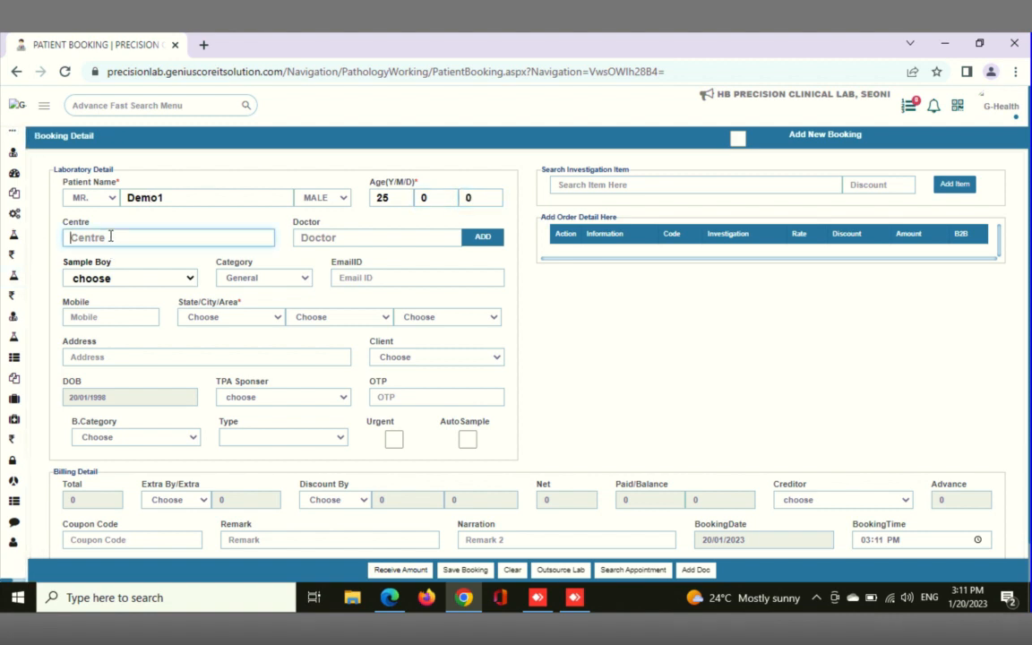
text(p)
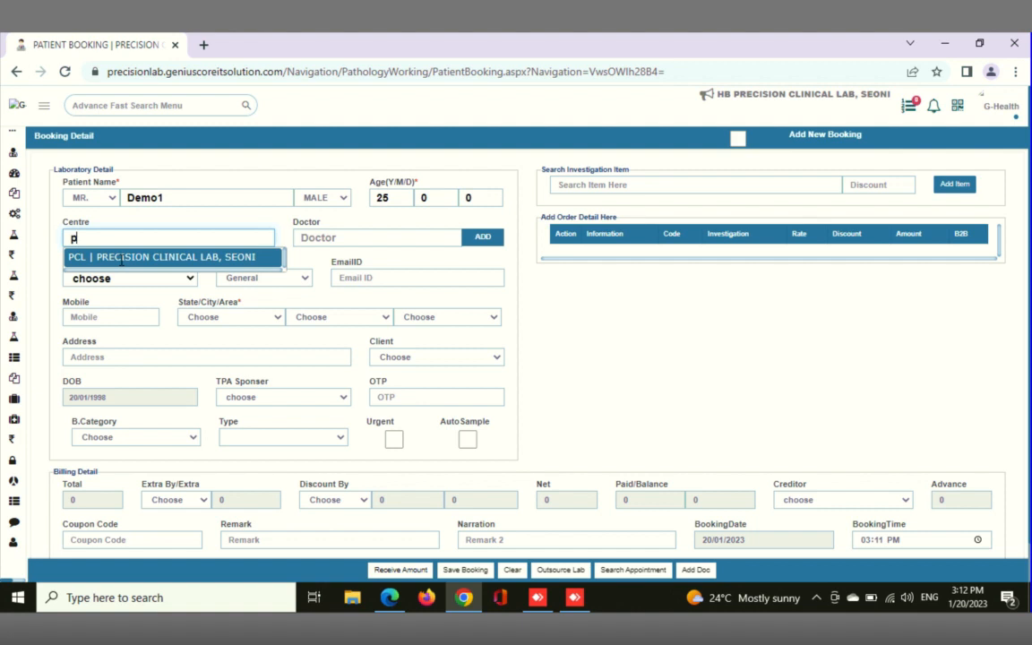
click(121, 105)
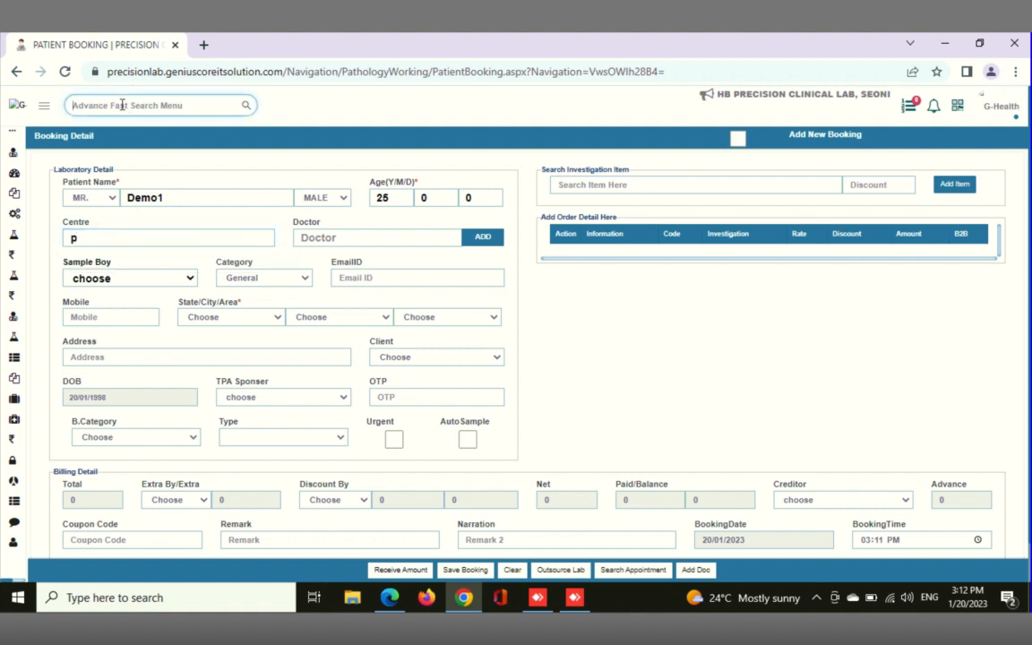
text(cen)
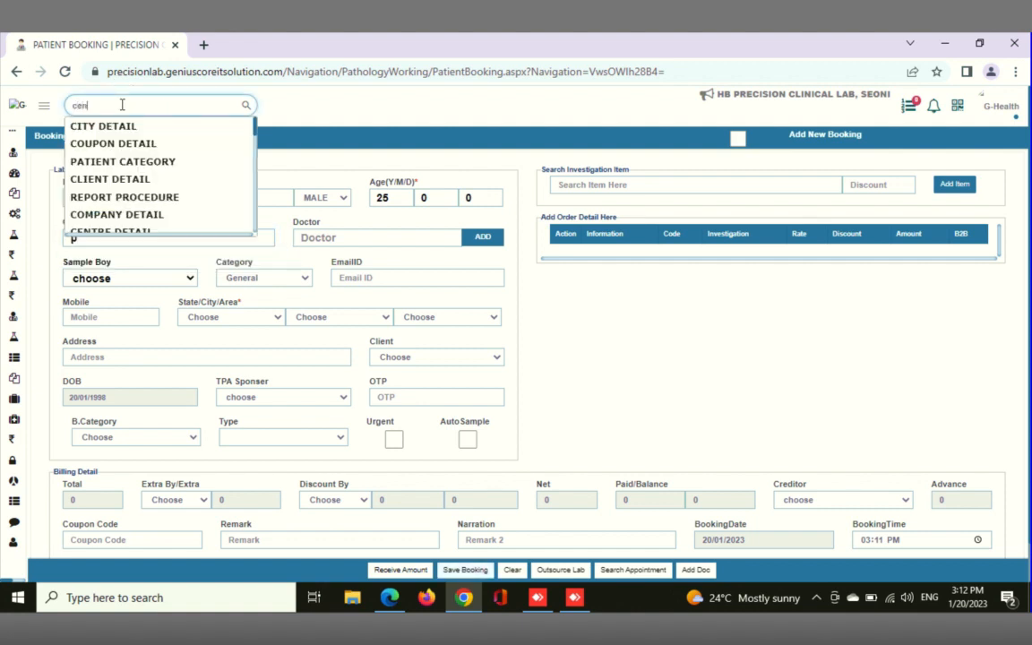
text(tre)
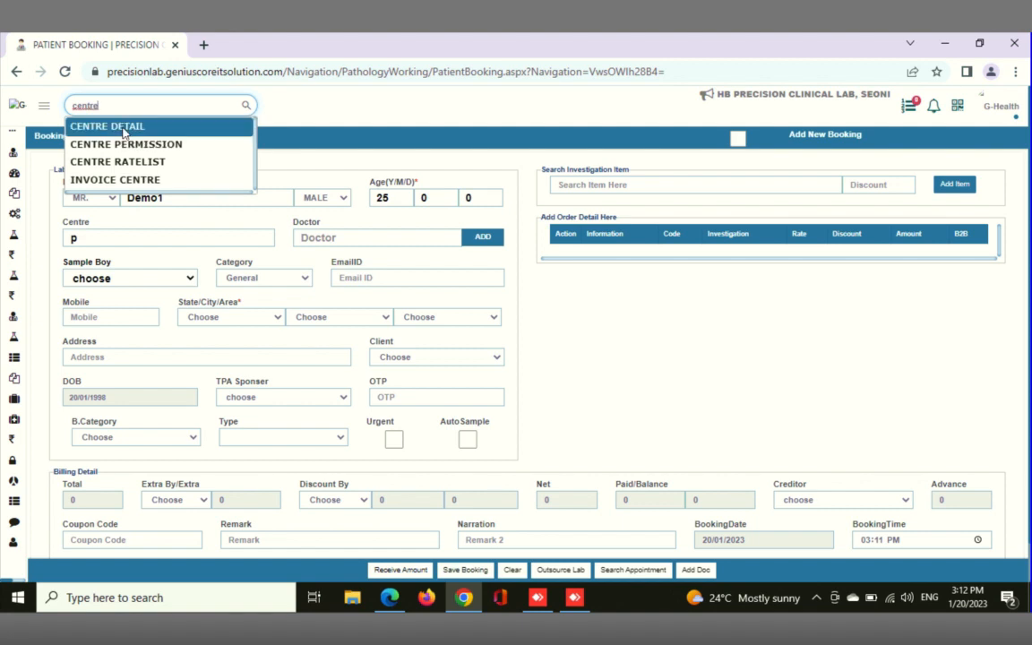
click(124, 130)
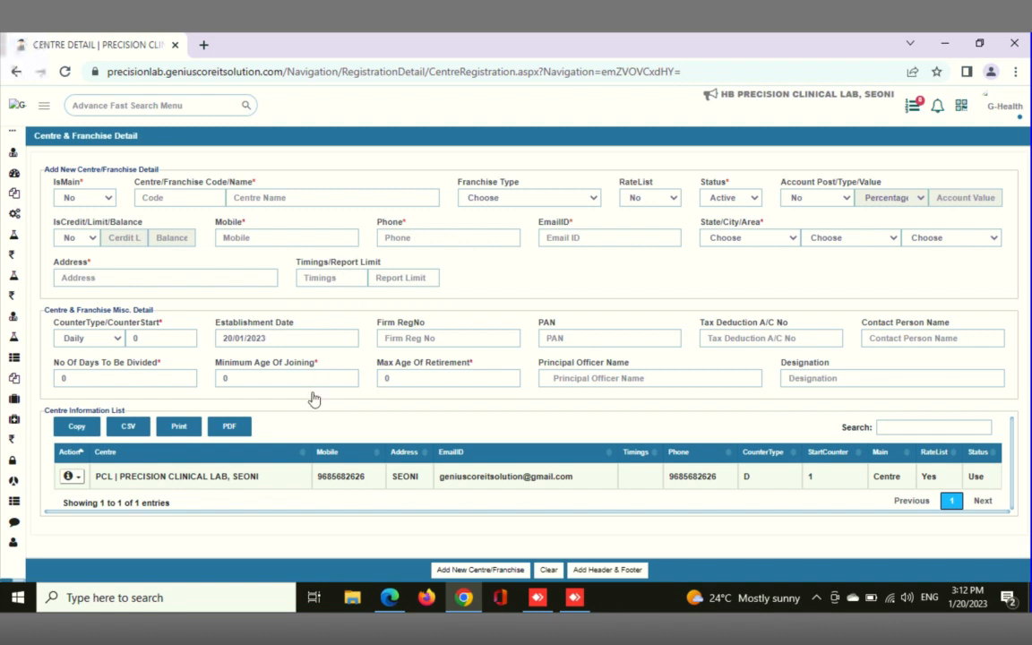
Start a new centre entry with IsMain set to No, code PO and centre name PCL OFFICE
click(171, 197)
click(255, 197)
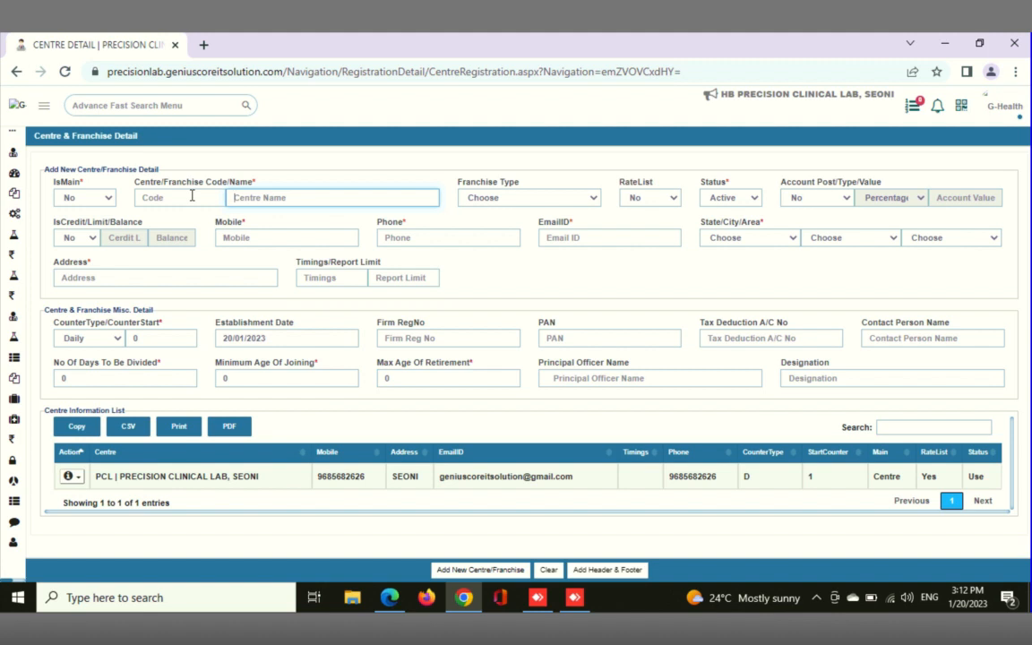
click(113, 199)
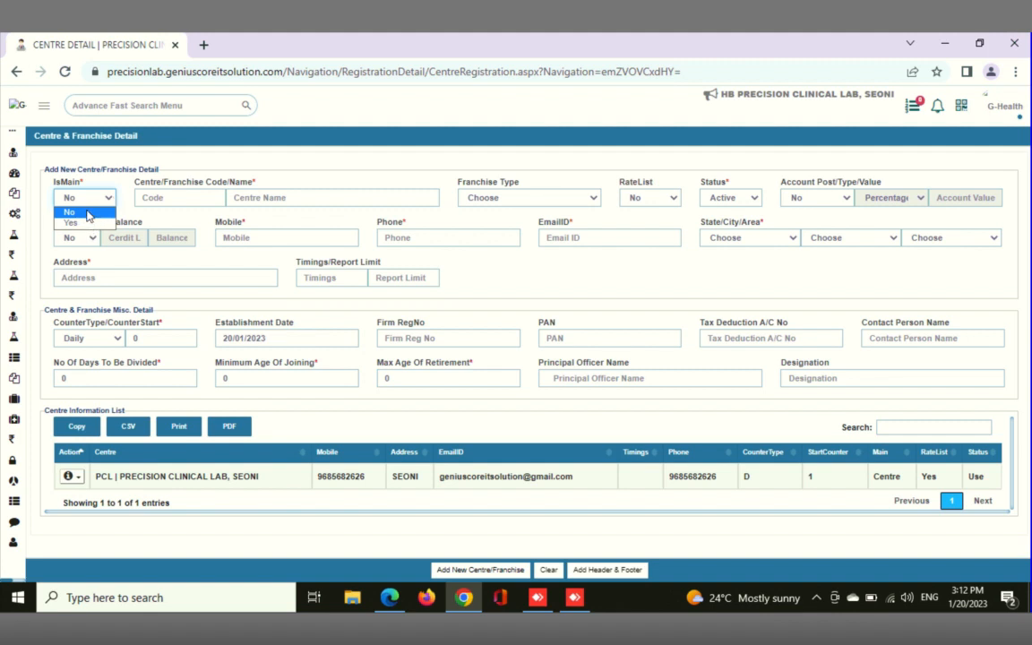
click(88, 215)
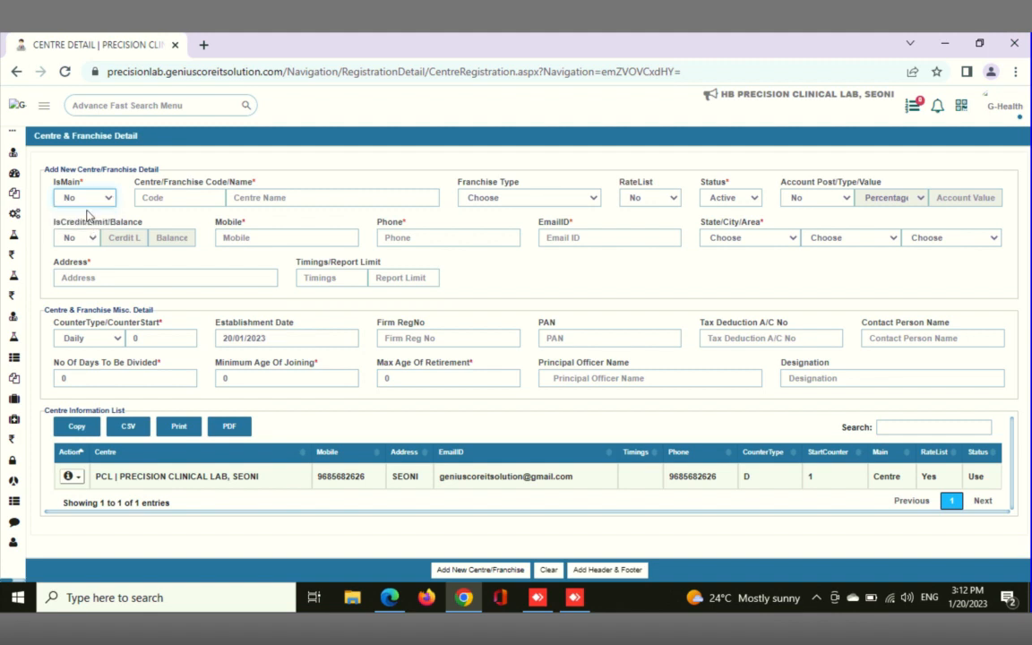
click(185, 199)
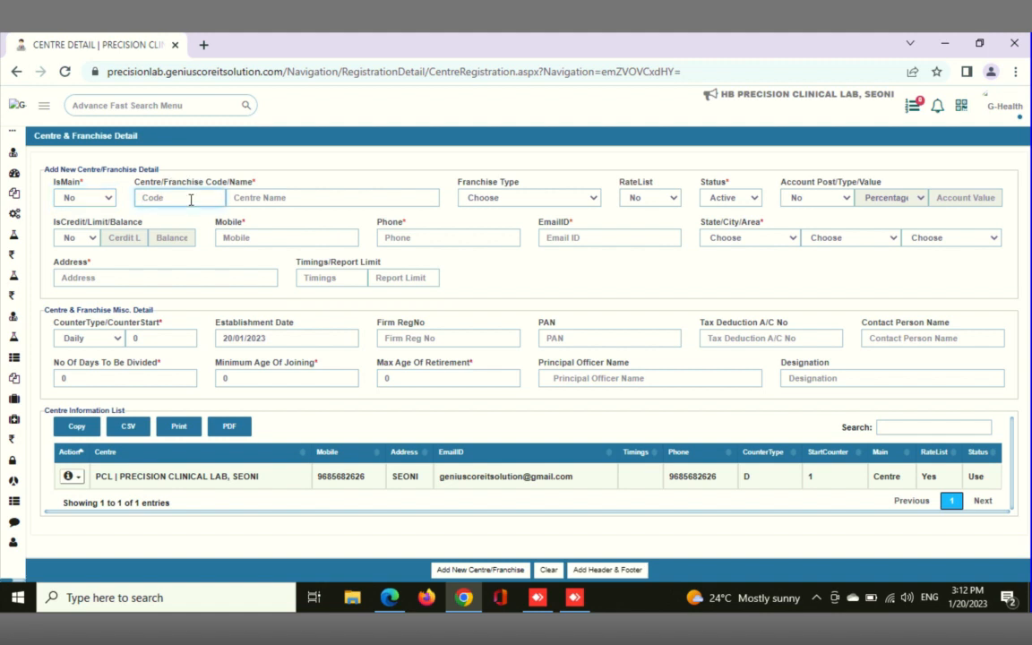
text(PO)
click(280, 200)
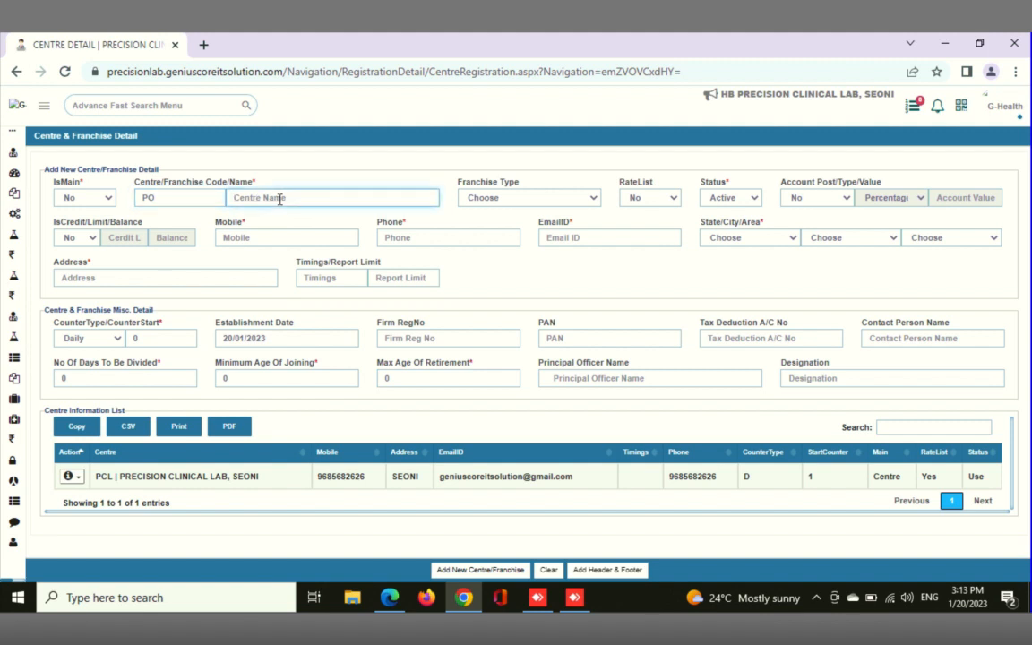
text(PCL OFF)
text(ICE)
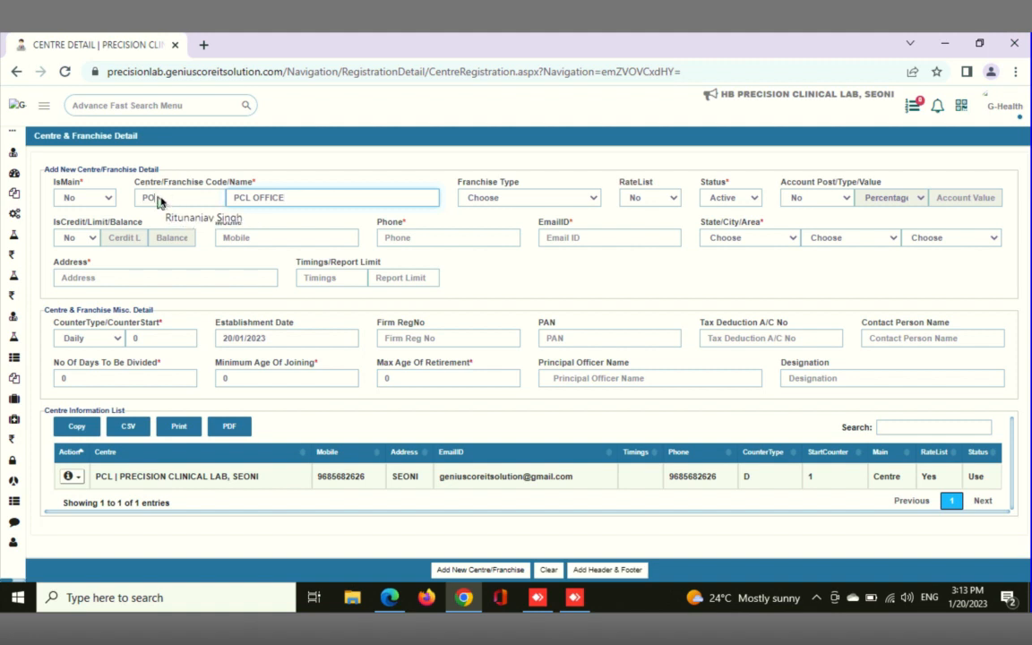
Try the PCL OFFICE centre's IsMain option as Yes, and return it to No
click(158, 201)
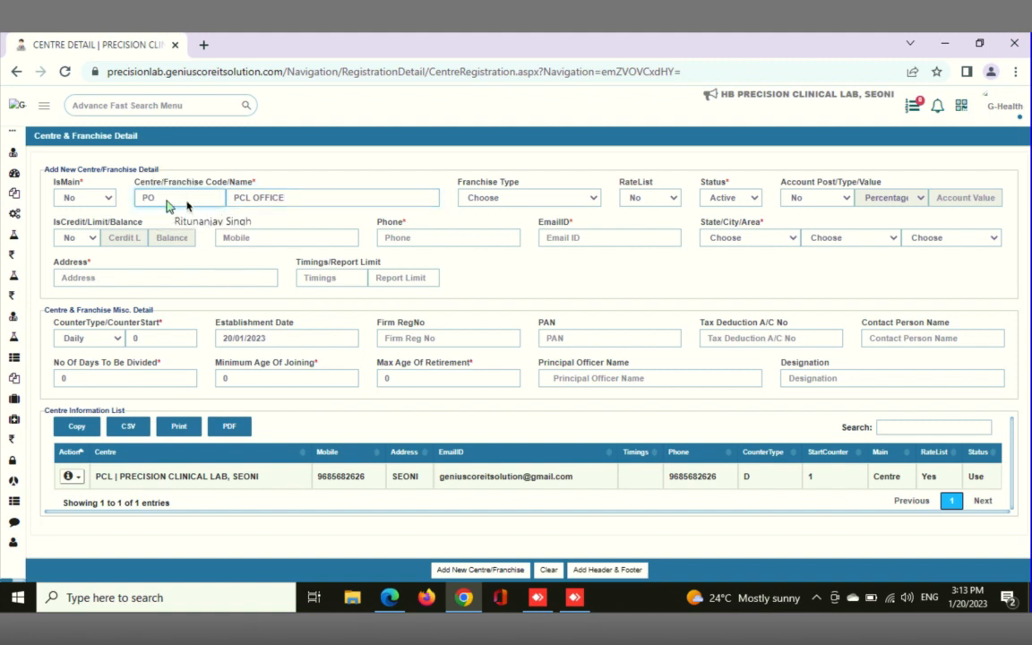
click(85, 198)
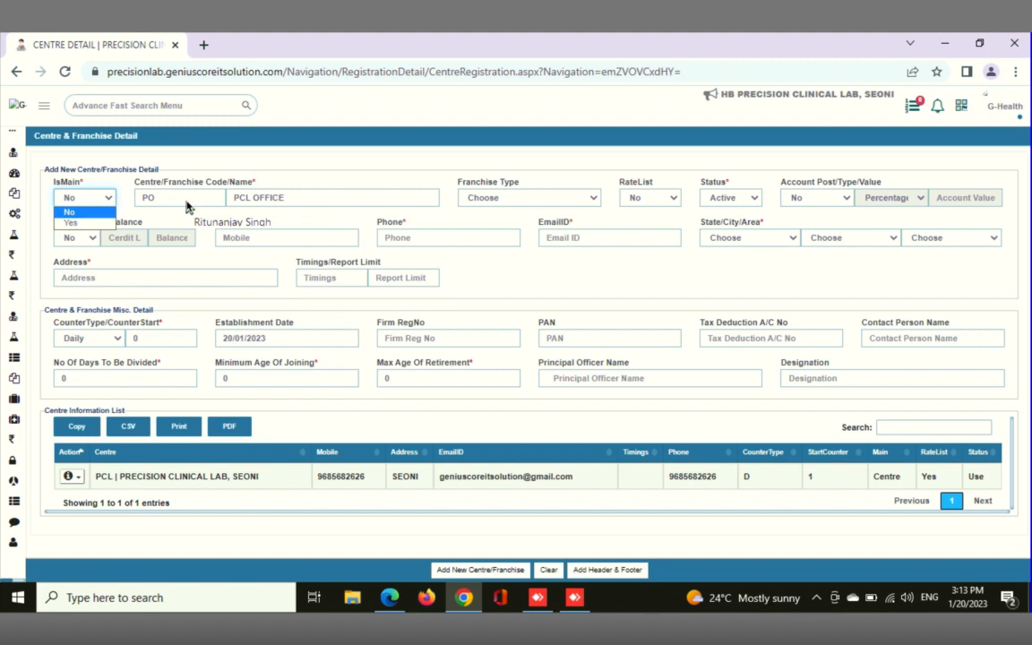
key(Down)
key(Return)
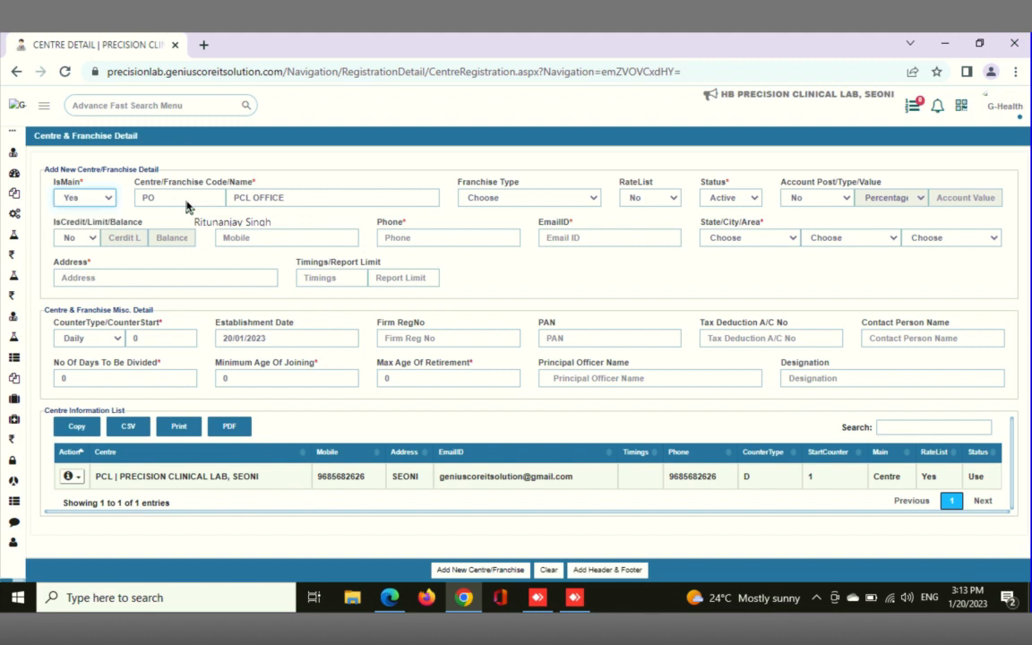
click(105, 200)
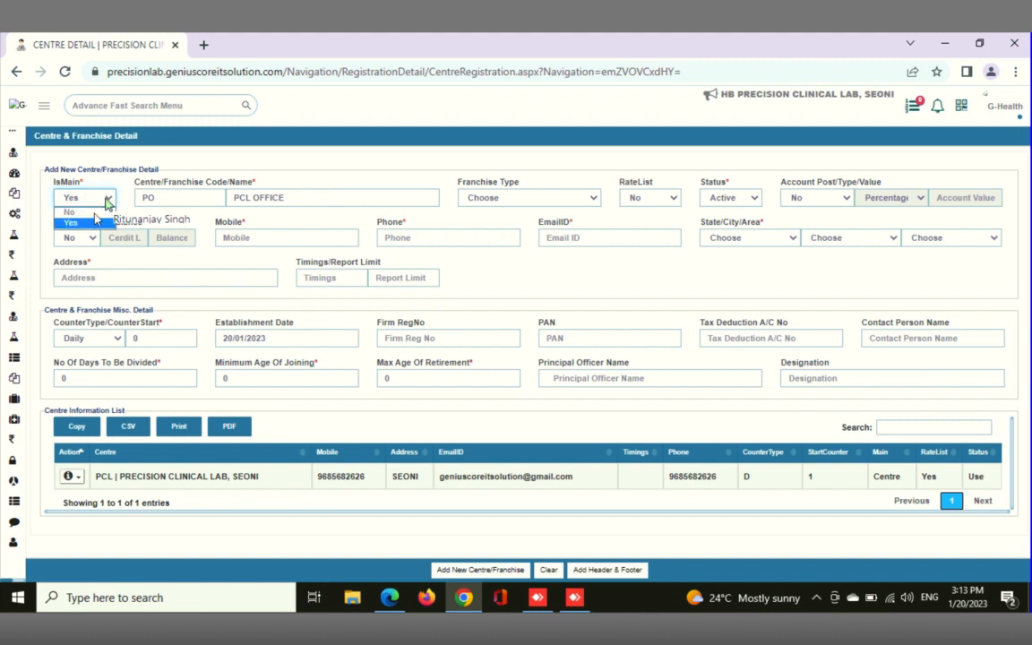
click(90, 213)
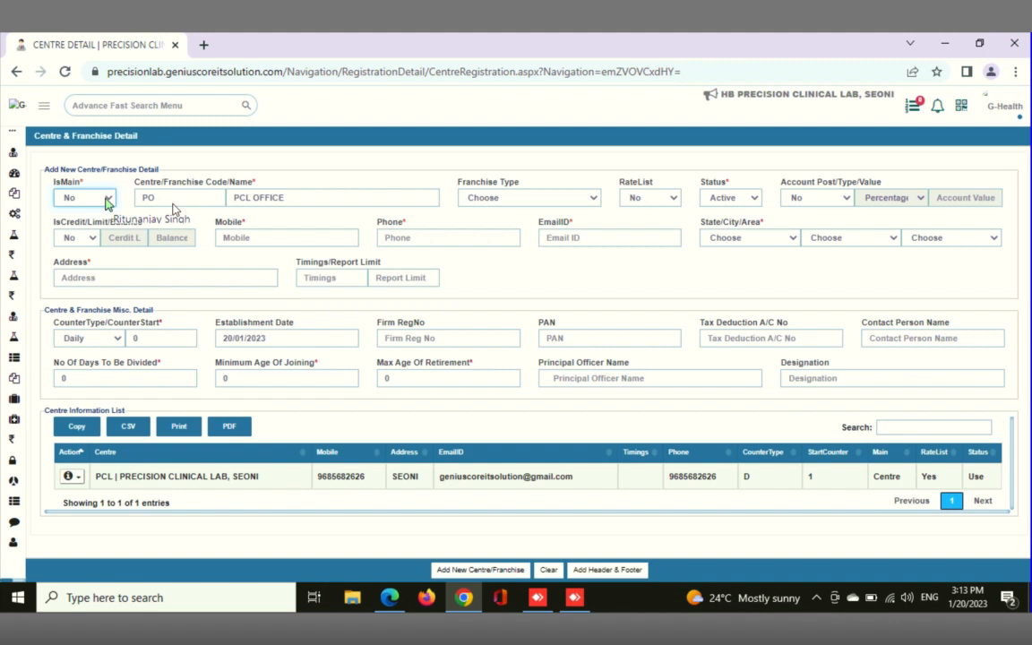
Replace the new centre's code with PCLB
click(198, 200)
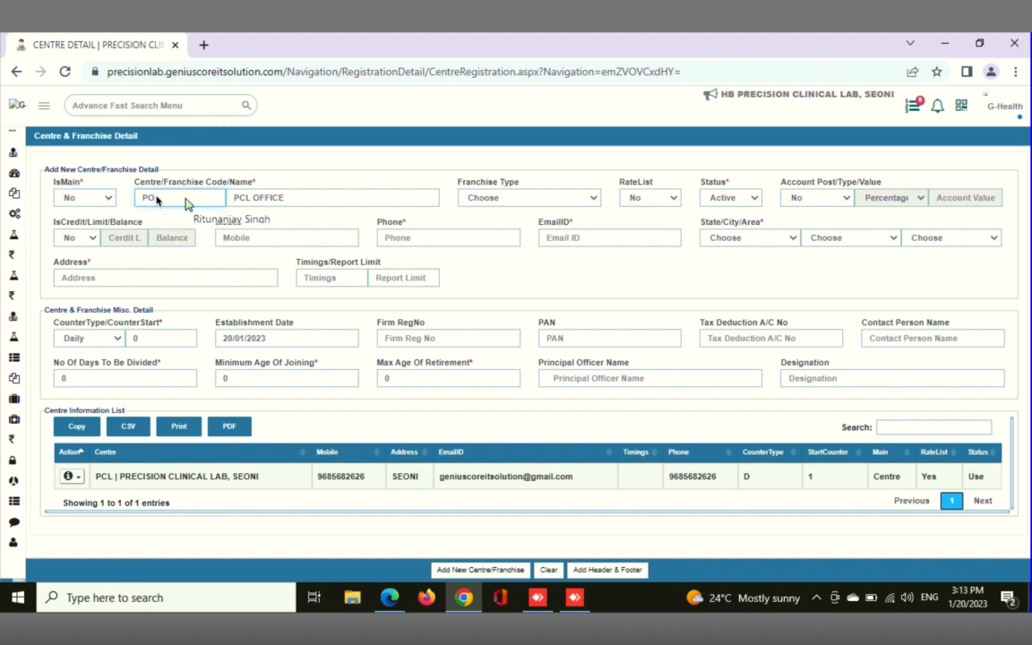
key(BackSpace)
key(BackSpace)
text(cL)
key(BackSpace)
key(BackSpace)
text(PCLB)
Rename the new centre as PCL BUS STAND
key(Tab)
text(Pcl)
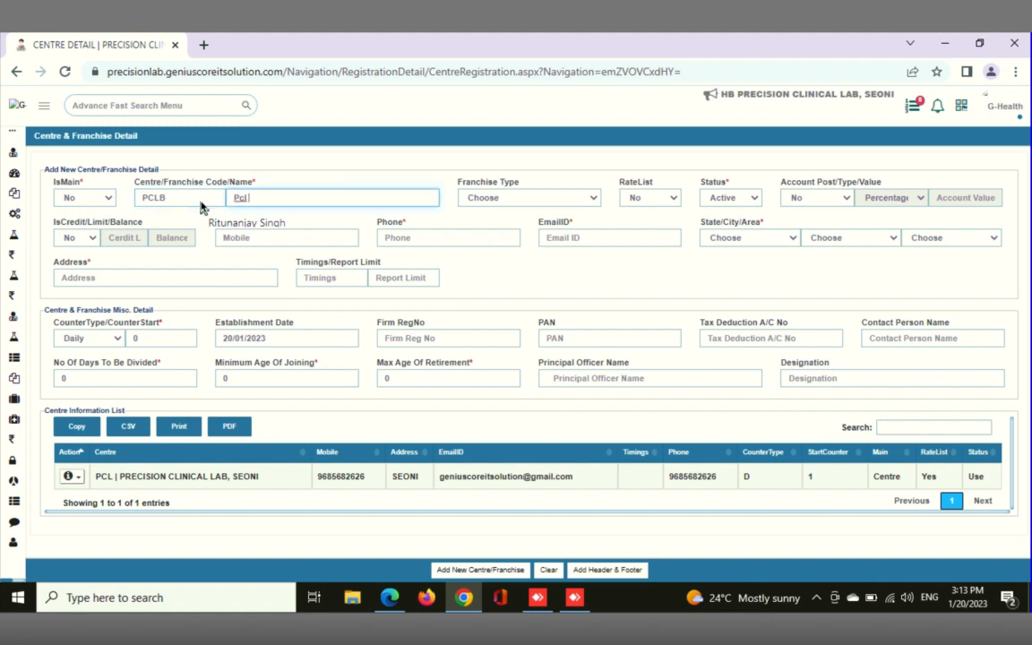
key(BackSpace)
key(BackSpace)
text(CL BUS STAND)
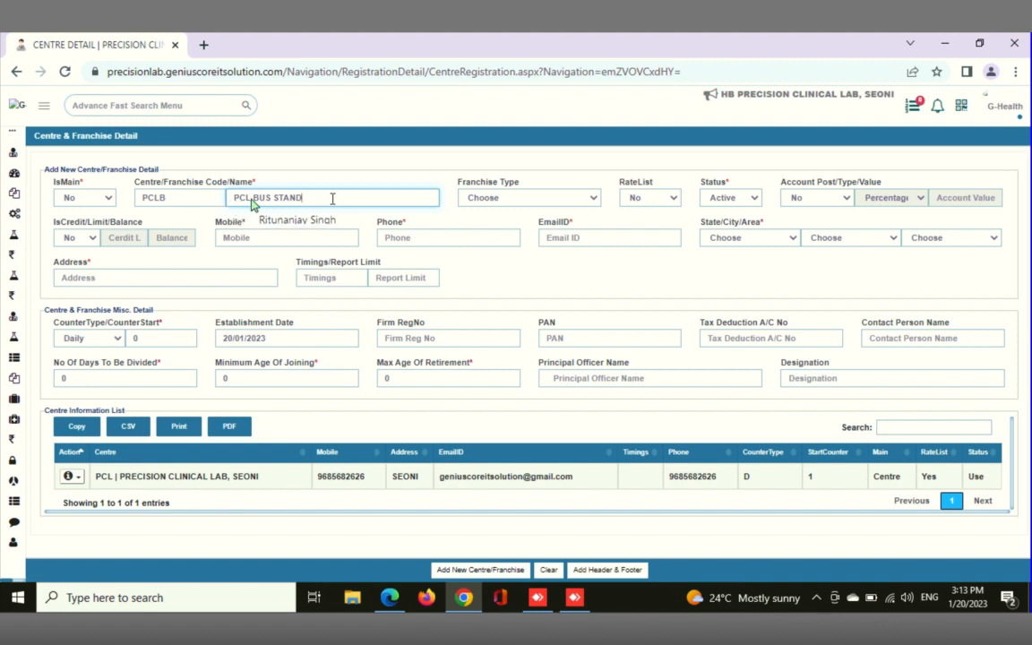
Set the centre's franchise type to Postpaid and its RateList option to Yes
click(537, 202)
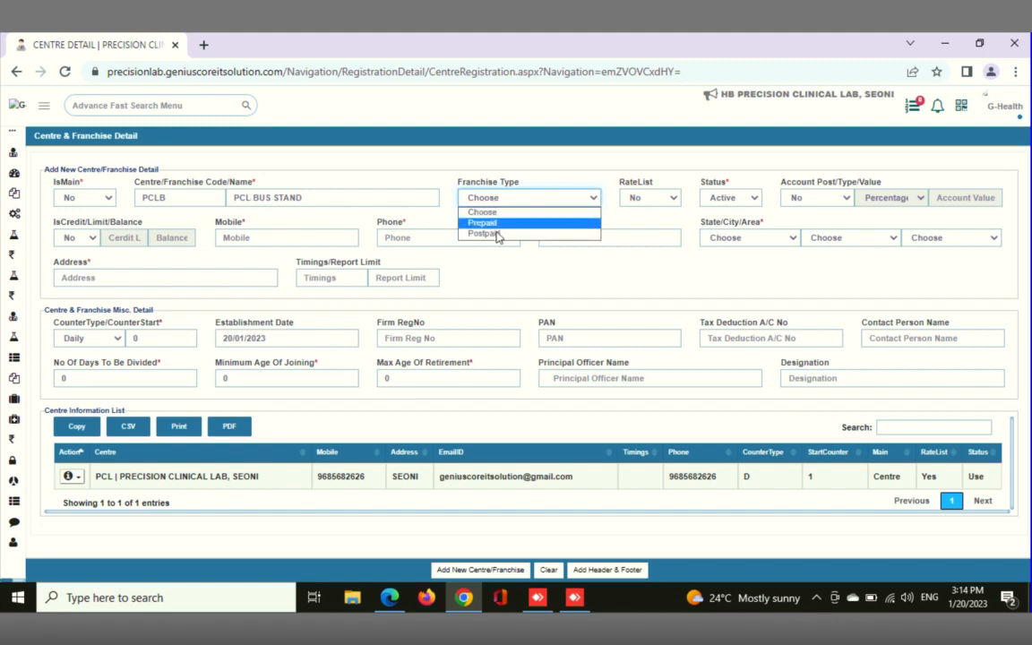
click(495, 234)
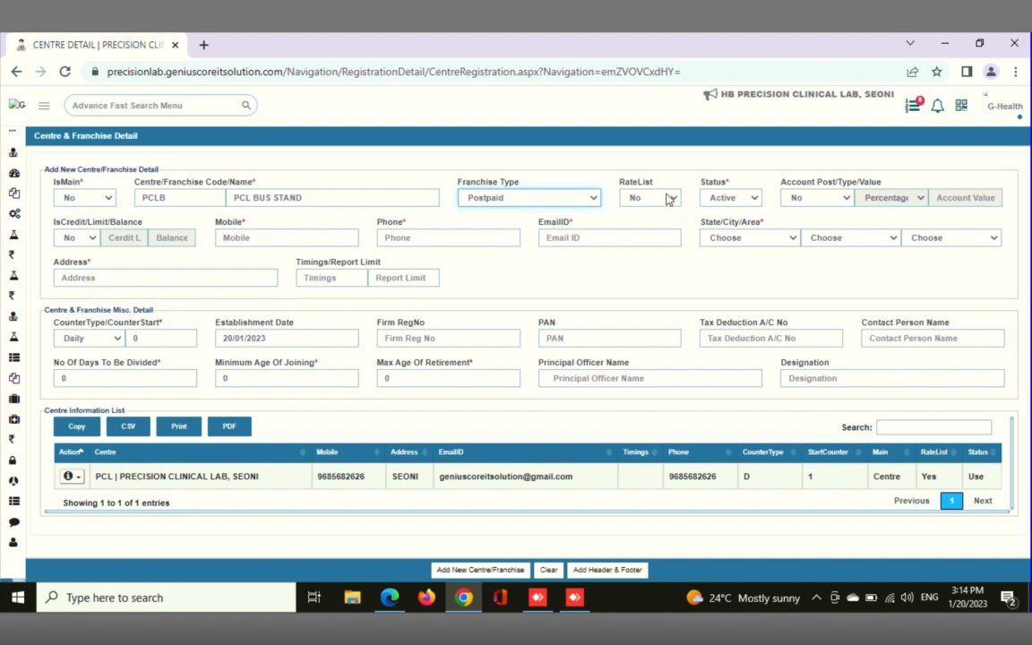
click(667, 198)
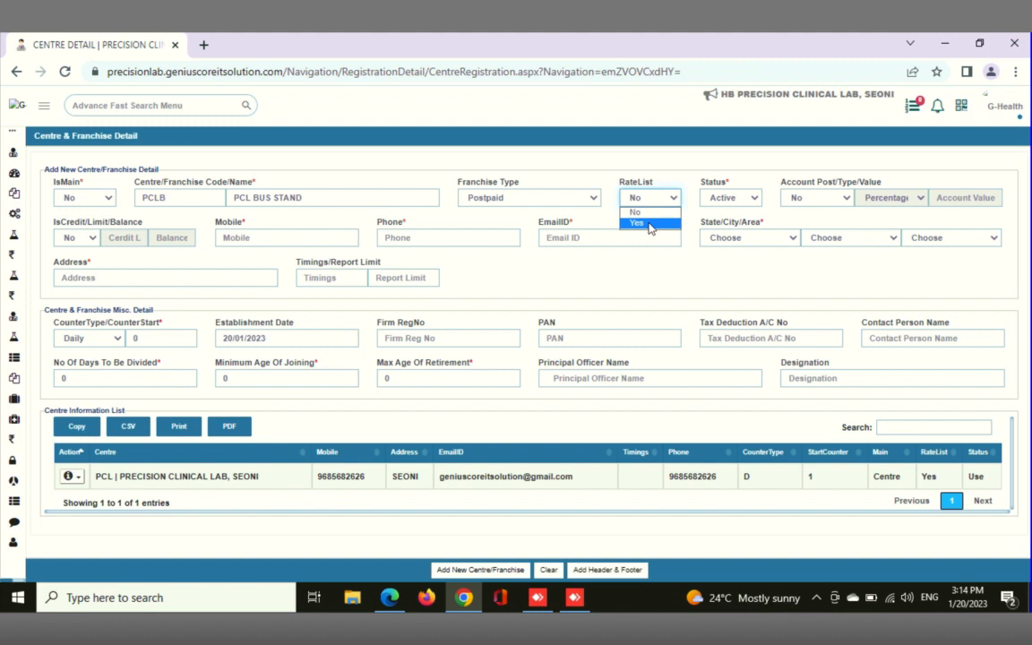
click(650, 224)
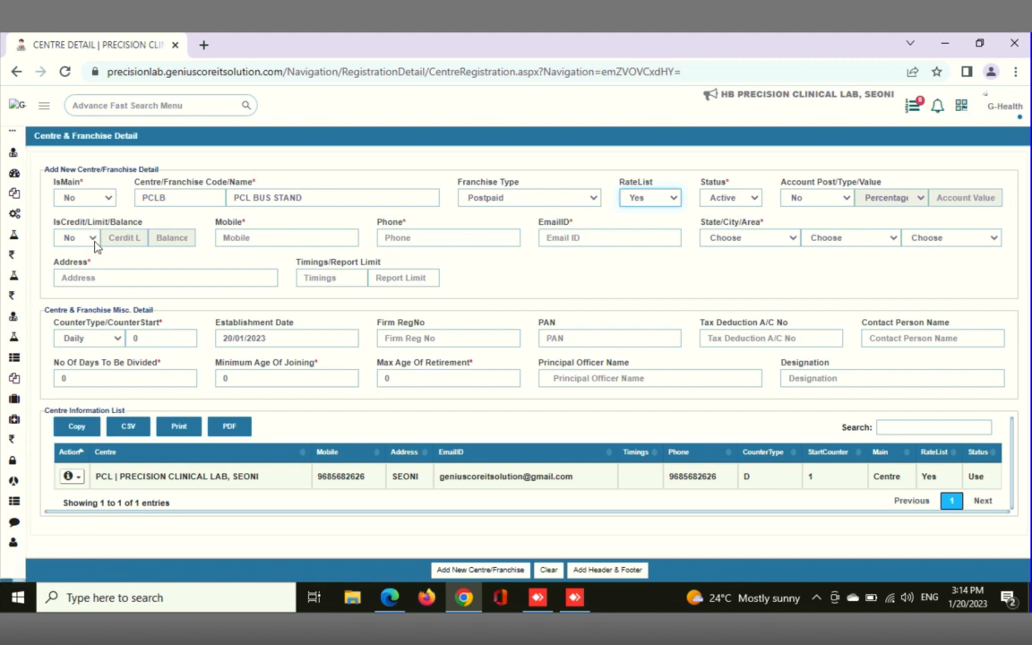
Try the centre's IsCredit option as Yes with a new credit limit, and return it to No
click(90, 237)
click(71, 262)
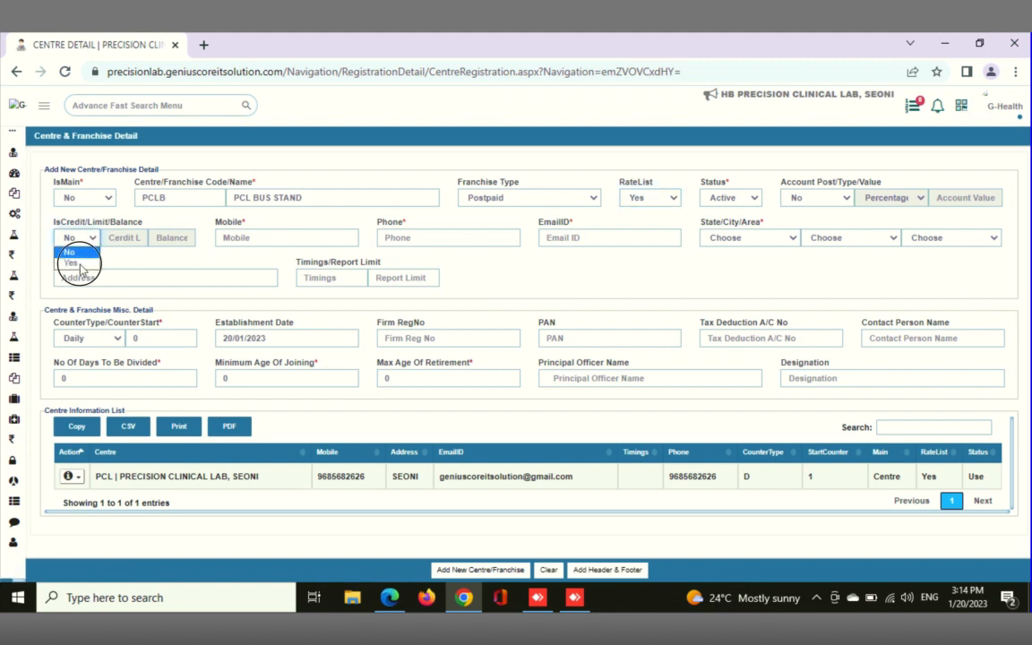
click(133, 239)
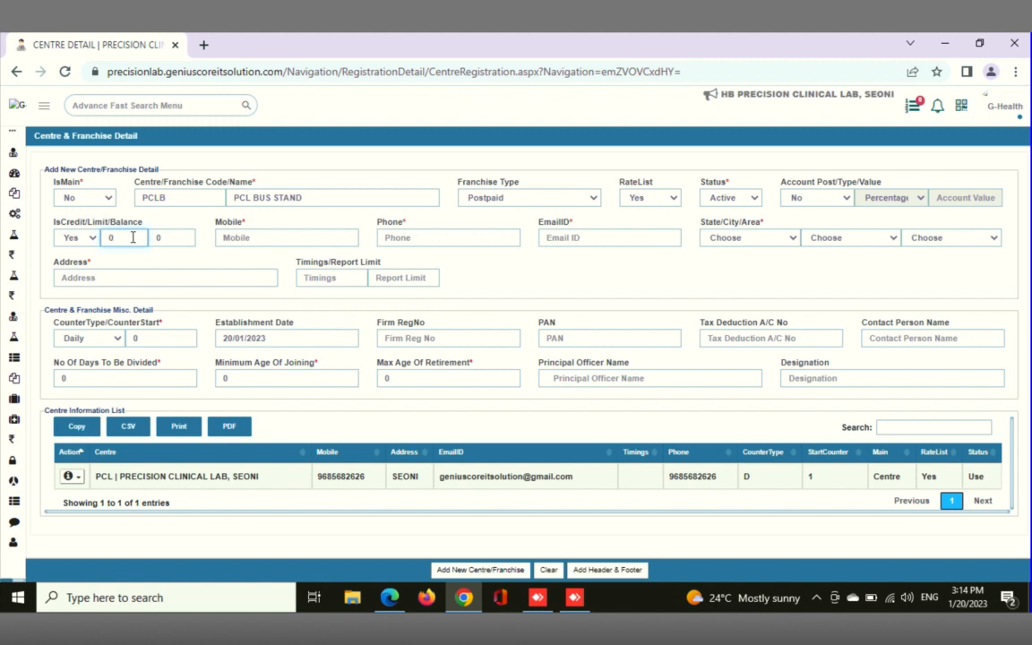
text(1)
key(BackSpace)
key(BackSpace)
text(1)
key(BackSpace)
text(2)
key(BackSpace)
click(93, 240)
click(72, 252)
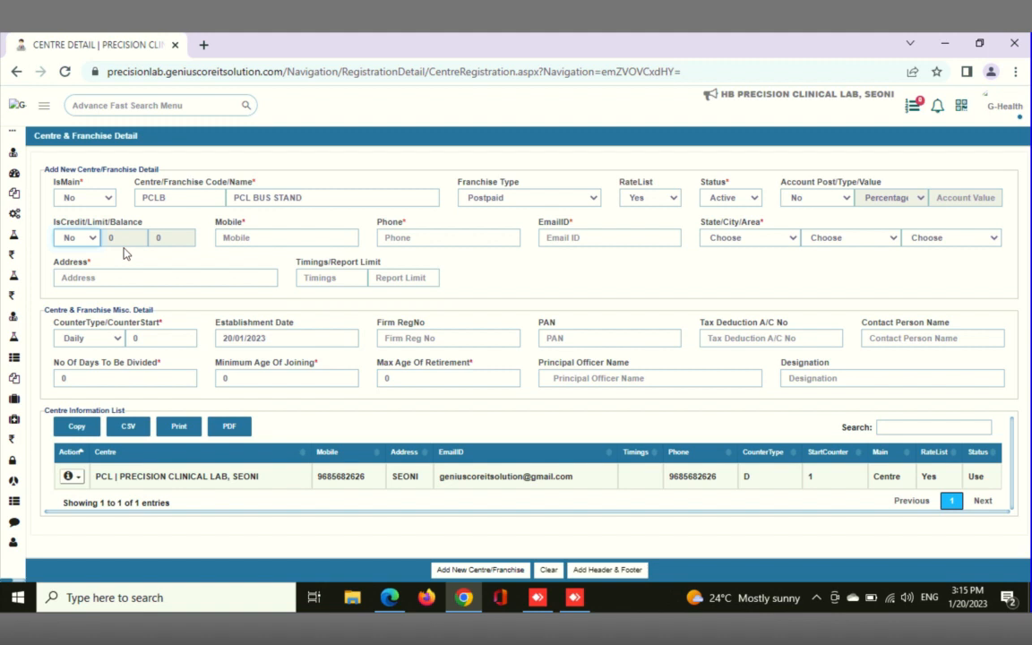
Enter the centre's mobile number, replacing the placeholder zeros with the actual number
click(282, 237)
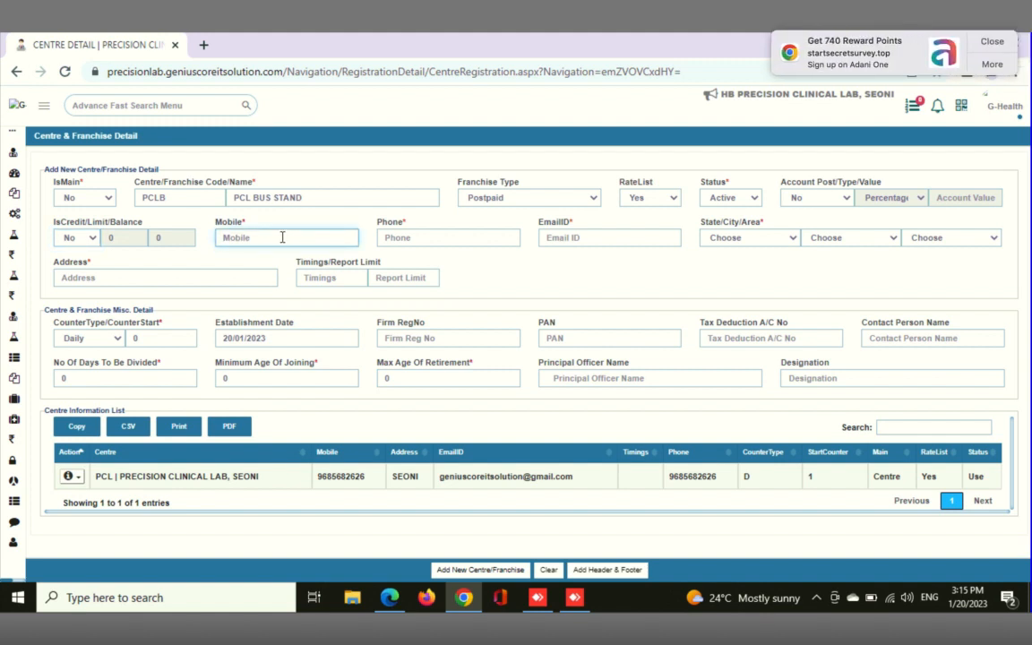
text(0000000000)
key(BackSpace)
key(BackSpace)
key(BackSpace)
key(BackSpace)
key(BackSpace)
key(BackSpace)
key(BackSpace)
key(BackSpace)
key(BackSpace)
key(BackSpace)
click(417, 240)
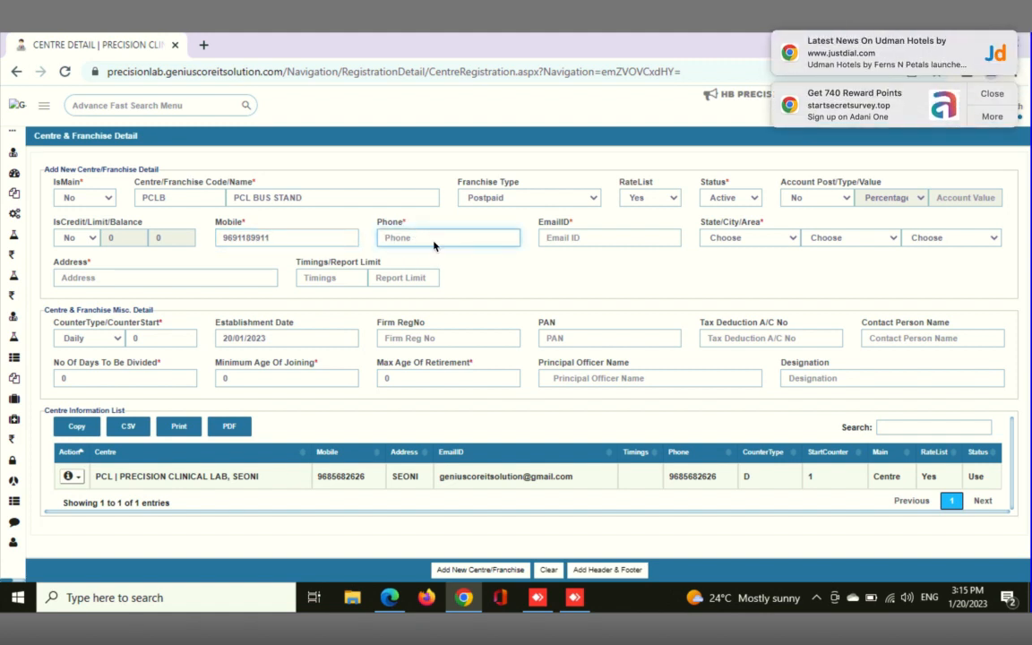
Fill in the centre's e-mail address
click(555, 238)
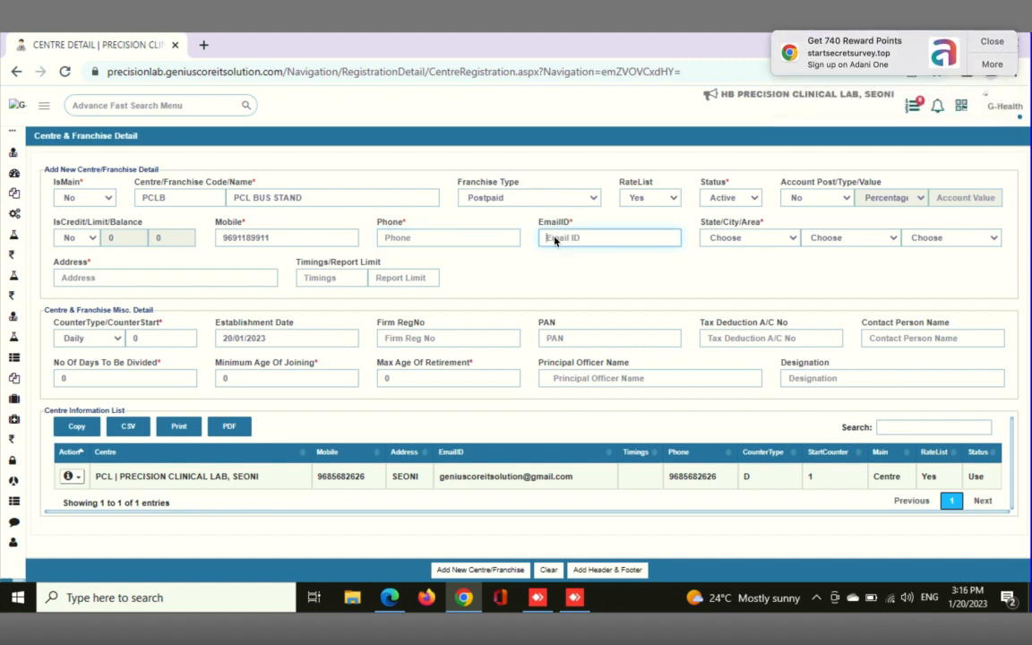
Set the centre's state to Madhya Pradesh and its city to Seoni
click(748, 238)
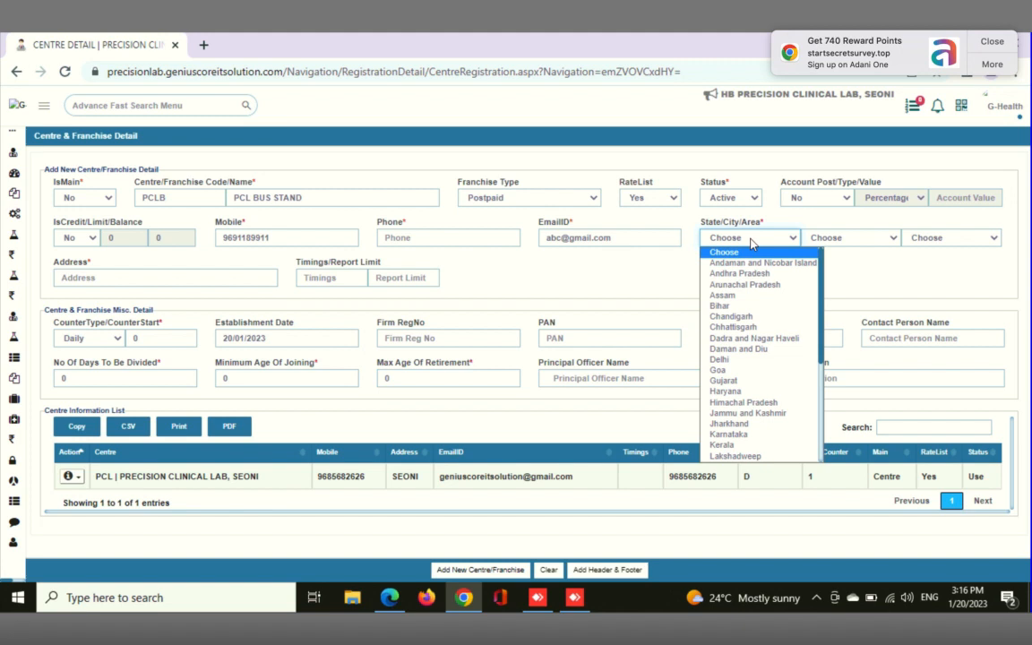
key(m)
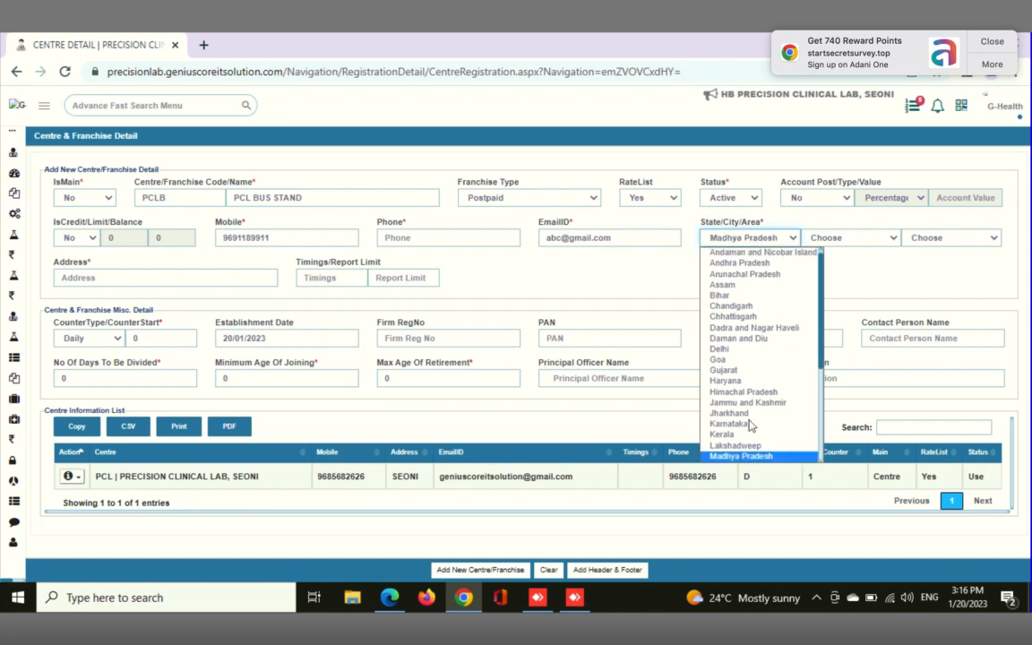
click(751, 456)
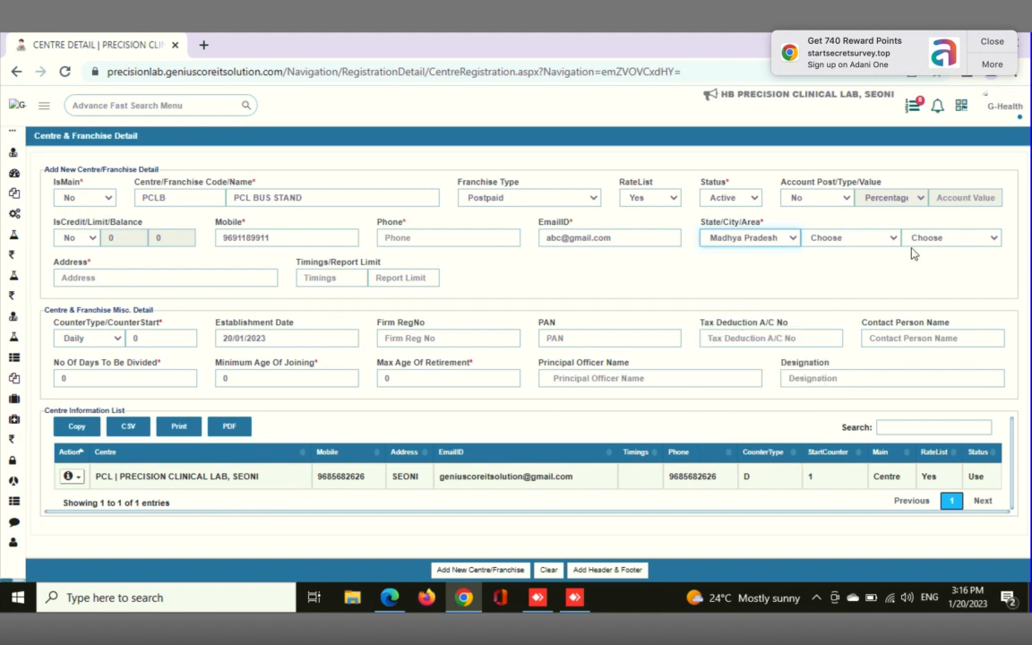
click(849, 238)
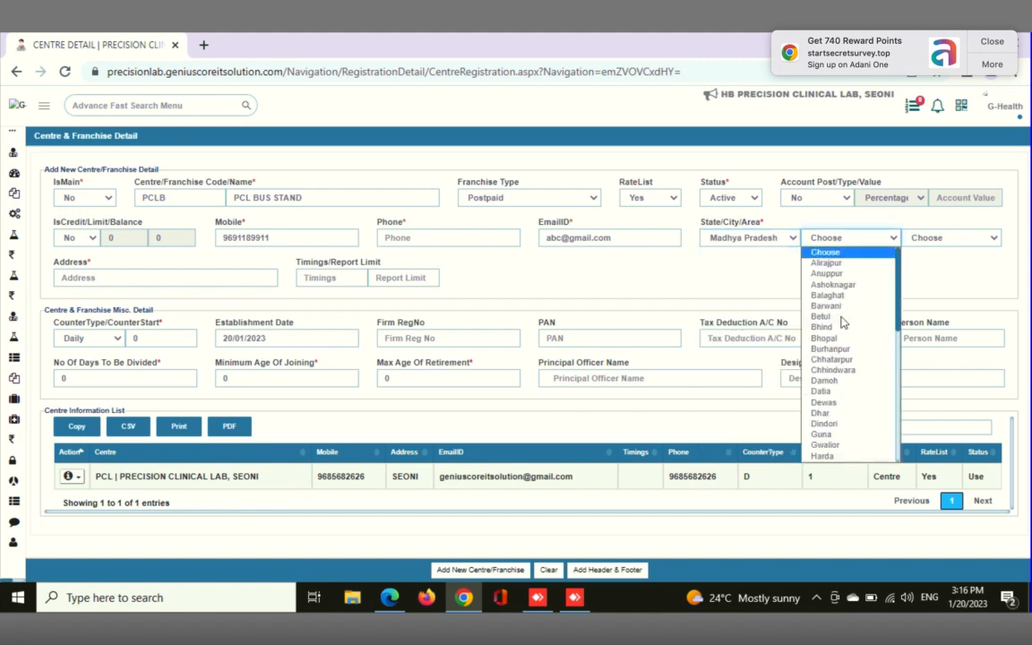
key(s)
key(s)
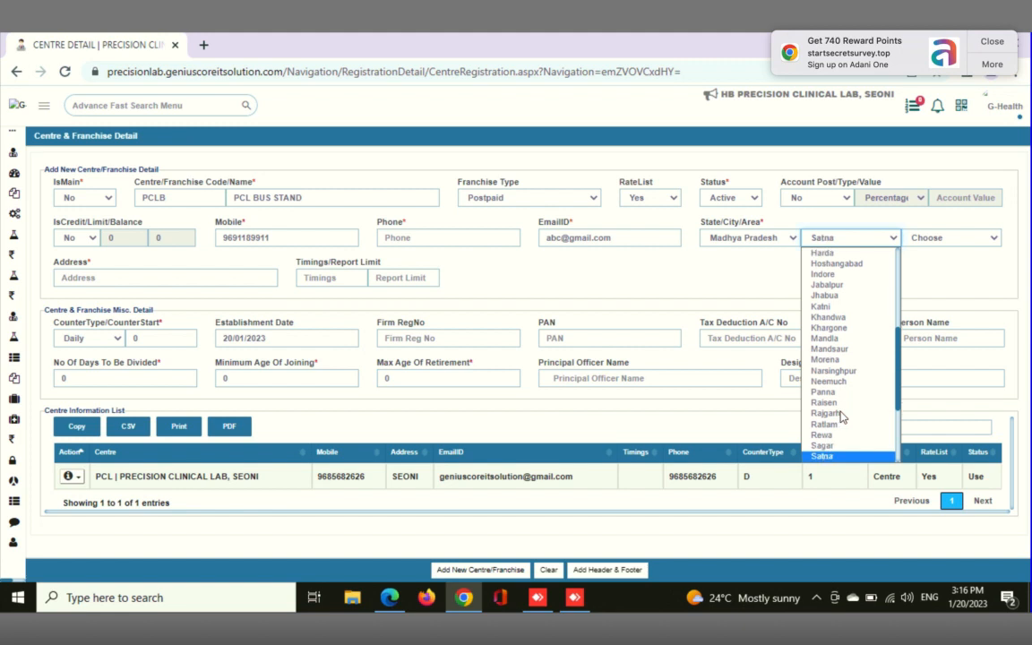
key(s)
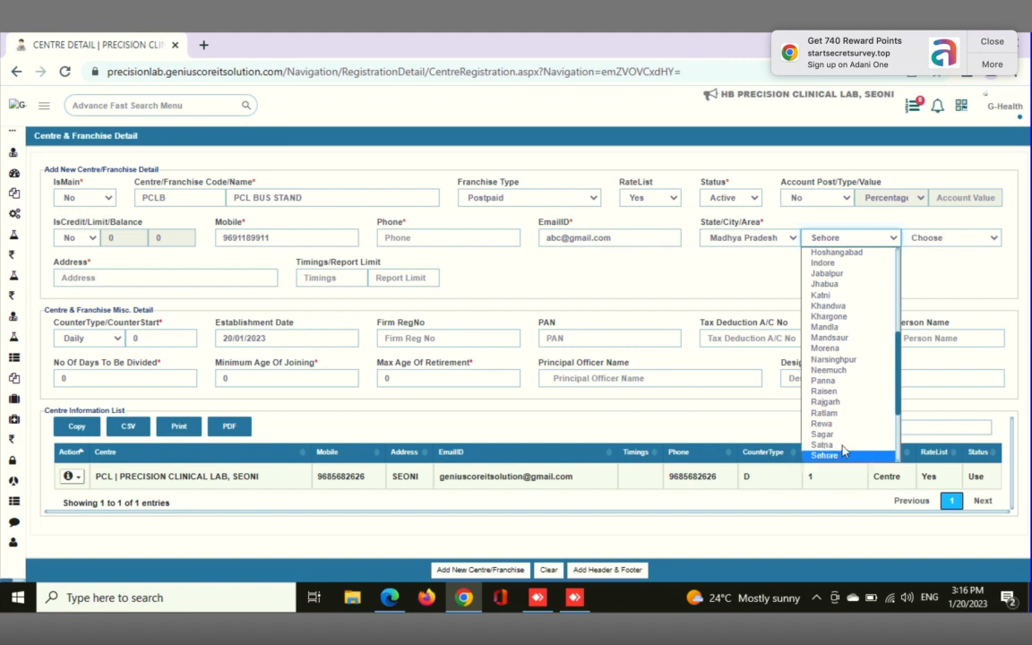
key(Down)
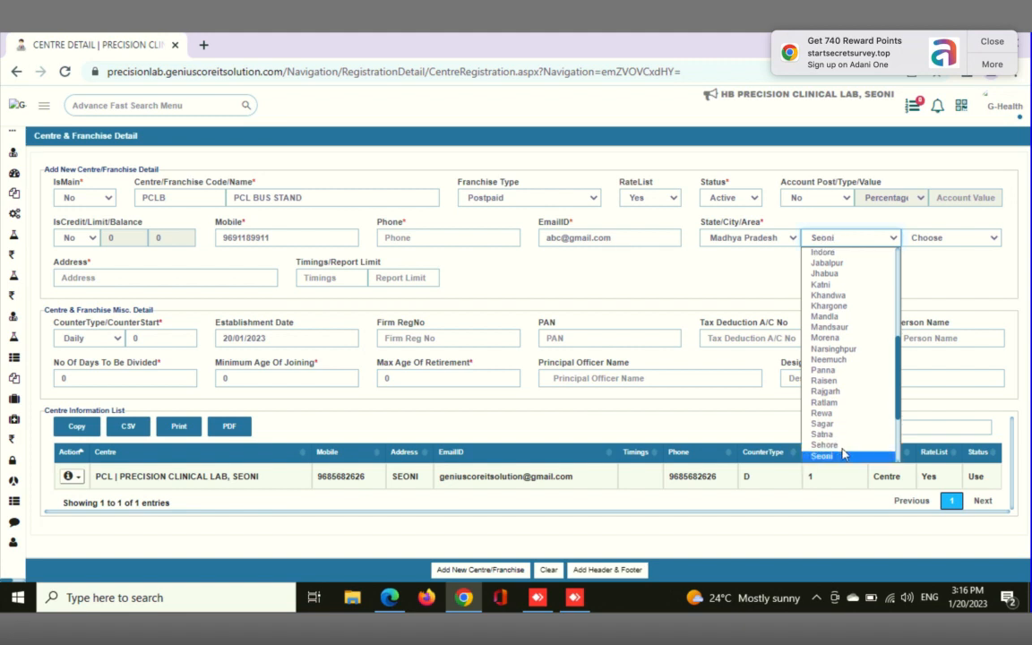
click(839, 459)
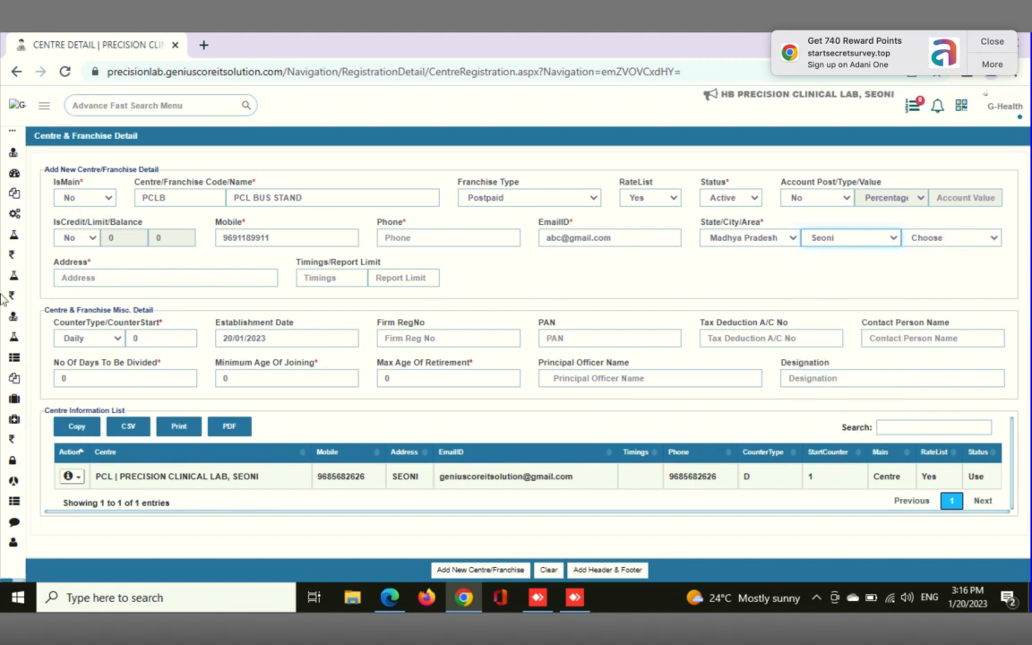
Fill in the centre's full postal address and dismiss the advertising notification
mouse_move(7, 297)
click(198, 280)
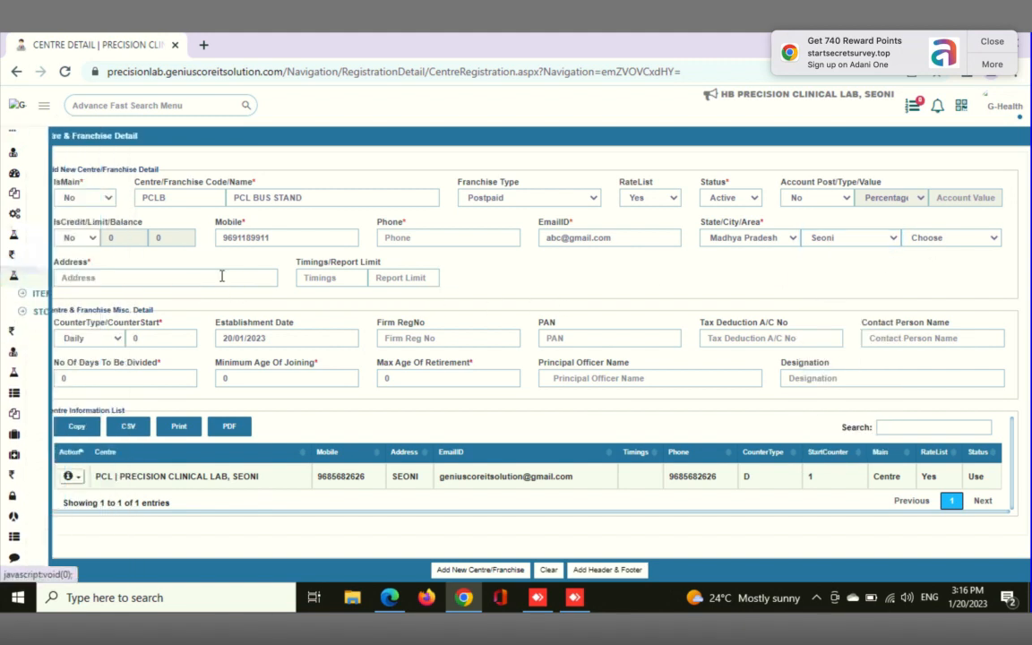
click(215, 276)
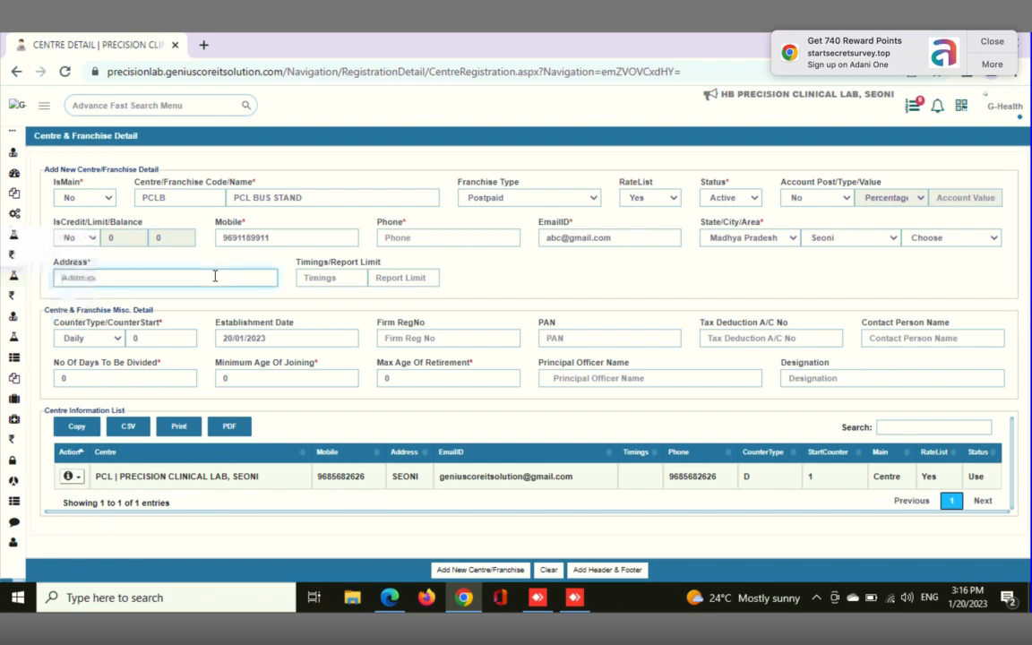
text(S)
key(BackSpace)
text(Private)
key(BackSpace)
key(BackSpace)
key(BackSpace)
key(BackSpace)
key(BackSpace)
key(BackSpace)
key(BackSpace)
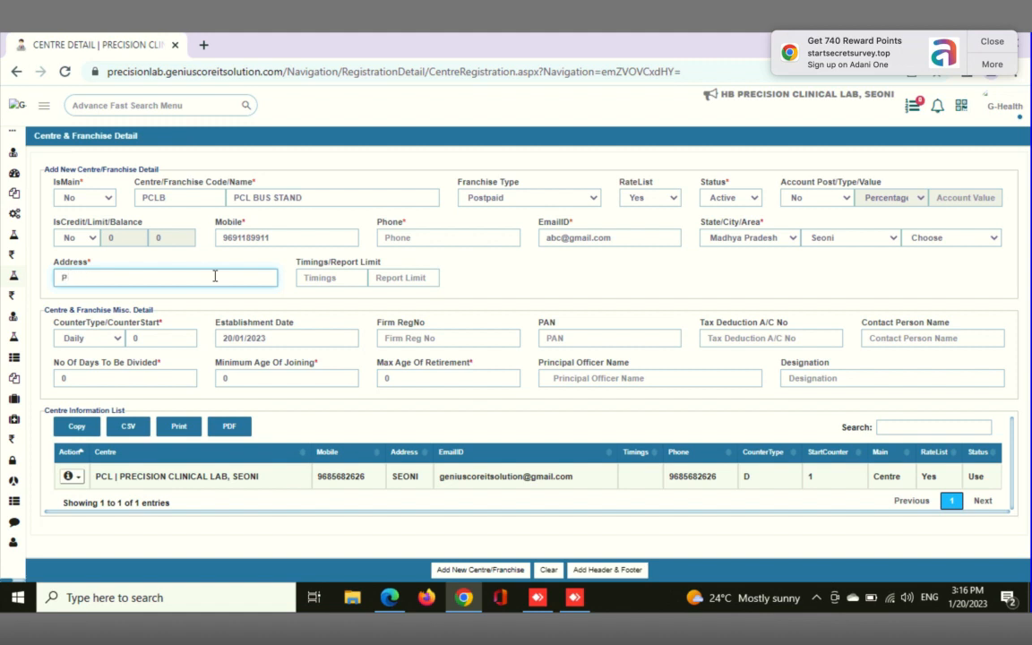
click(991, 41)
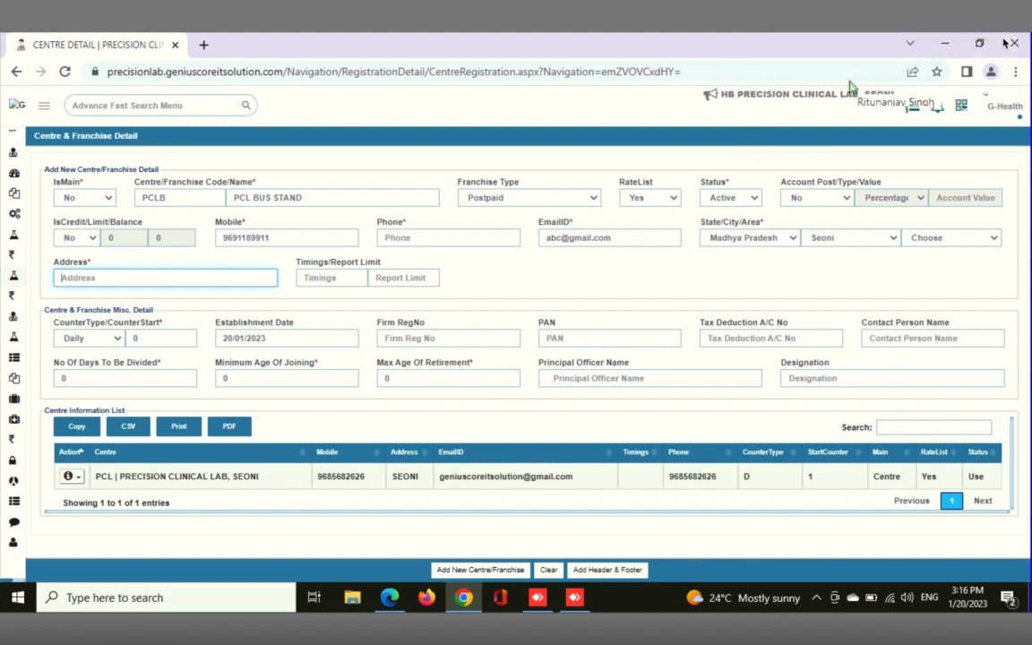
text(CHANDEL OPTICAL)
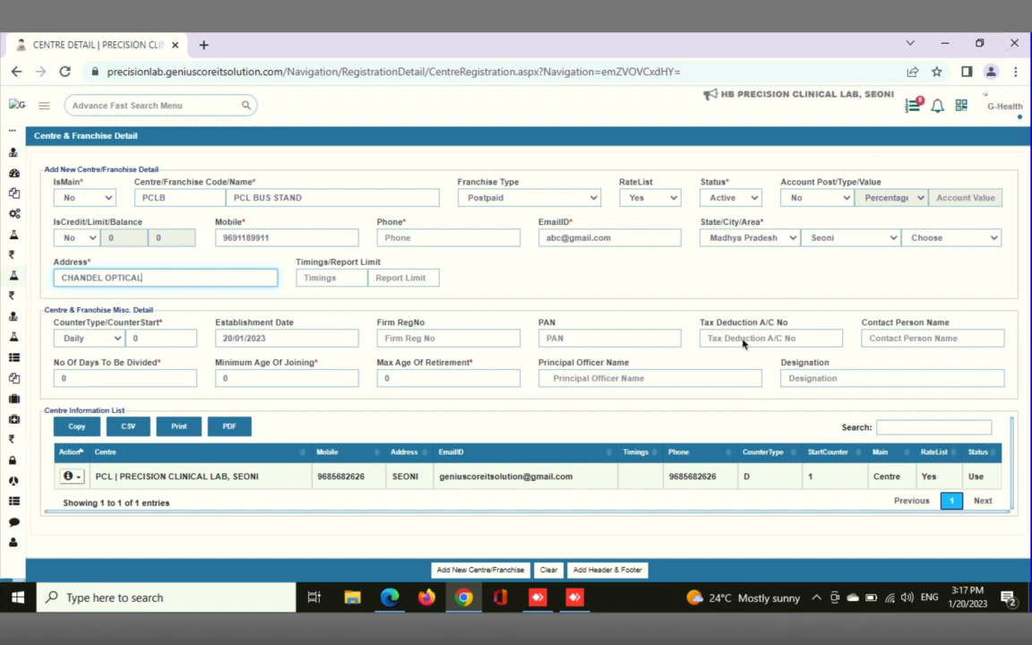
text(,)
mouse_move(764, 4)
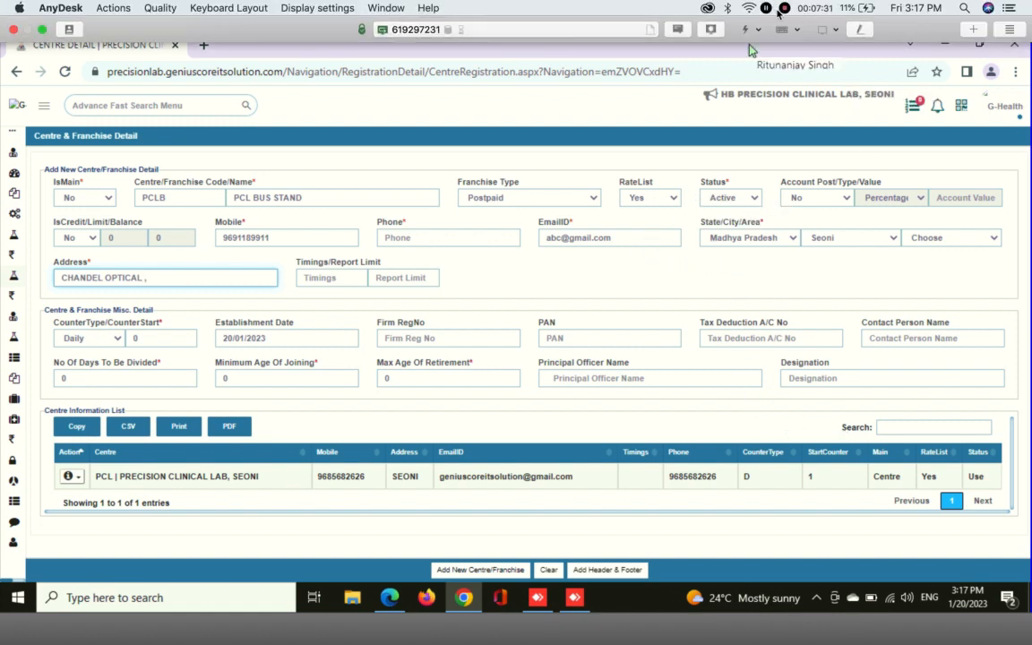
text(NEAR PVT BUS)
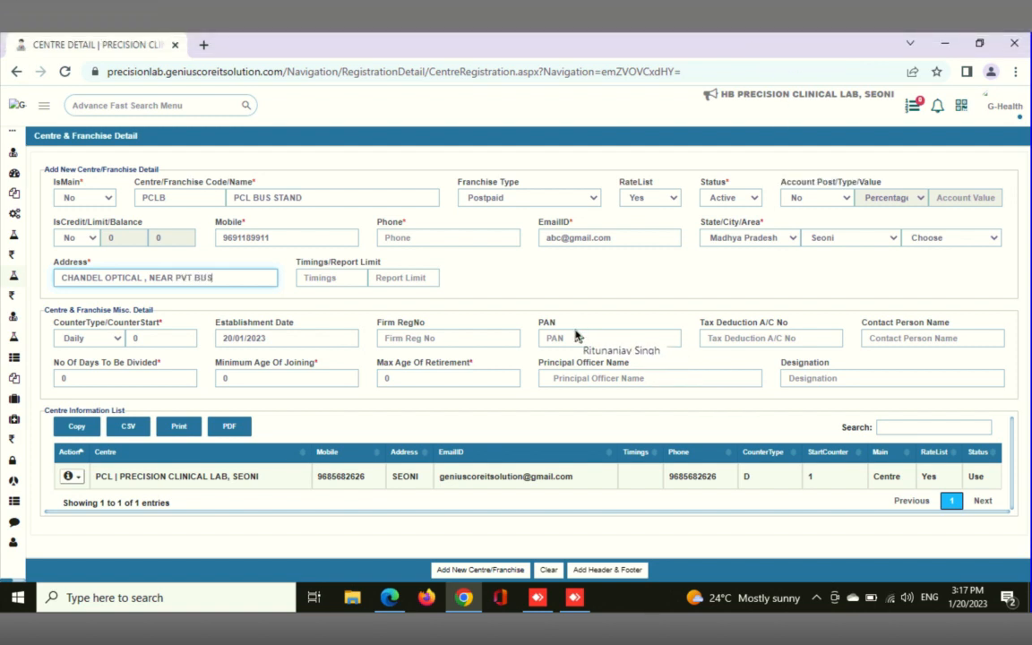
text( STAND , SEONI)
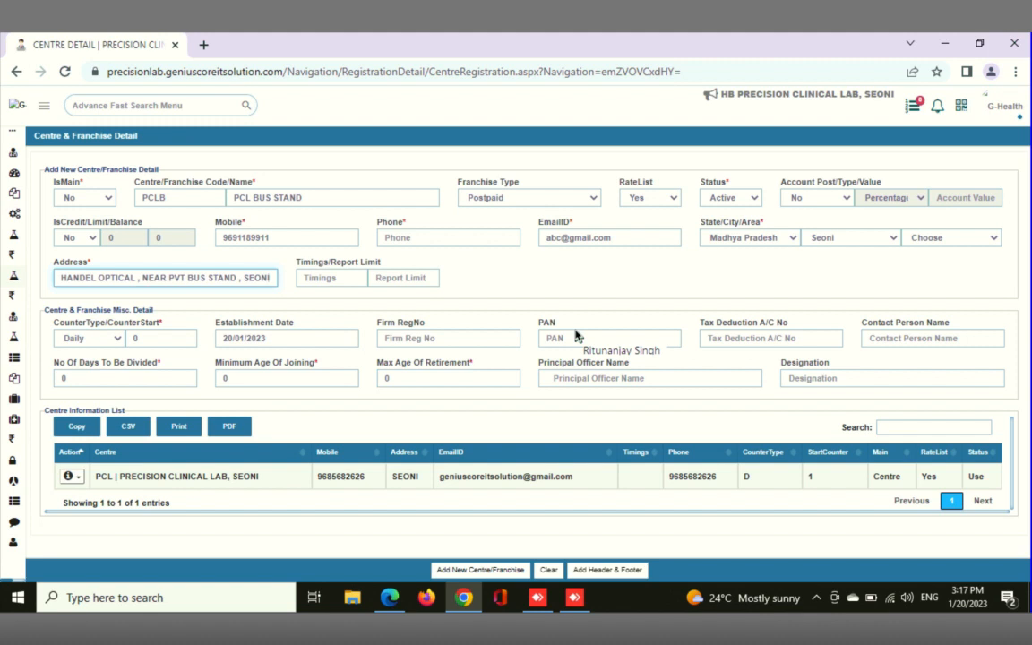
click(618, 351)
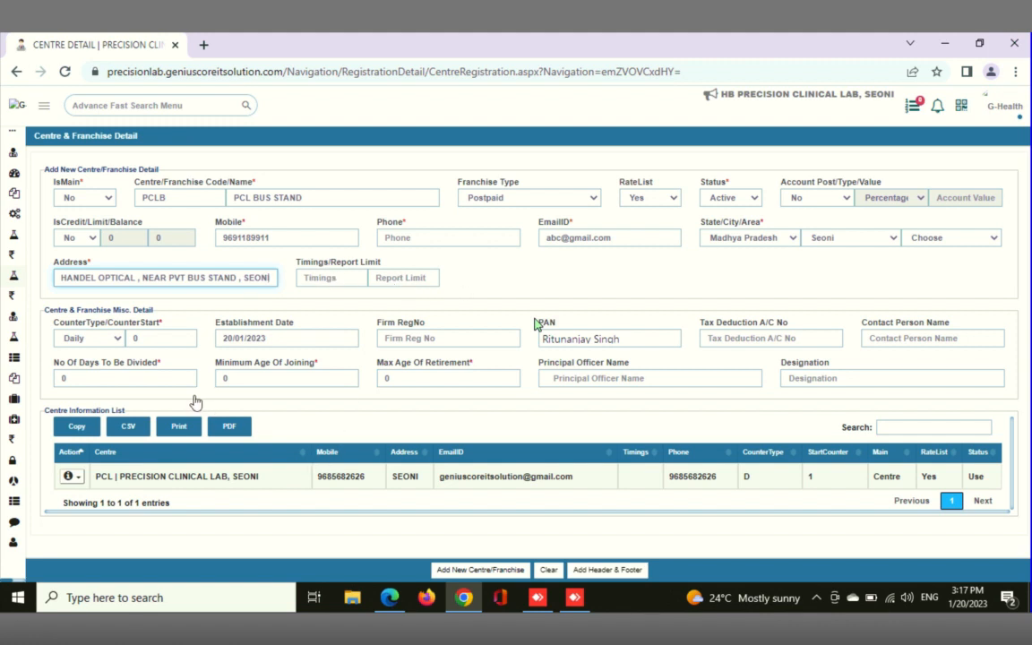
Set the centre's timings to 09 AM
key(Tab)
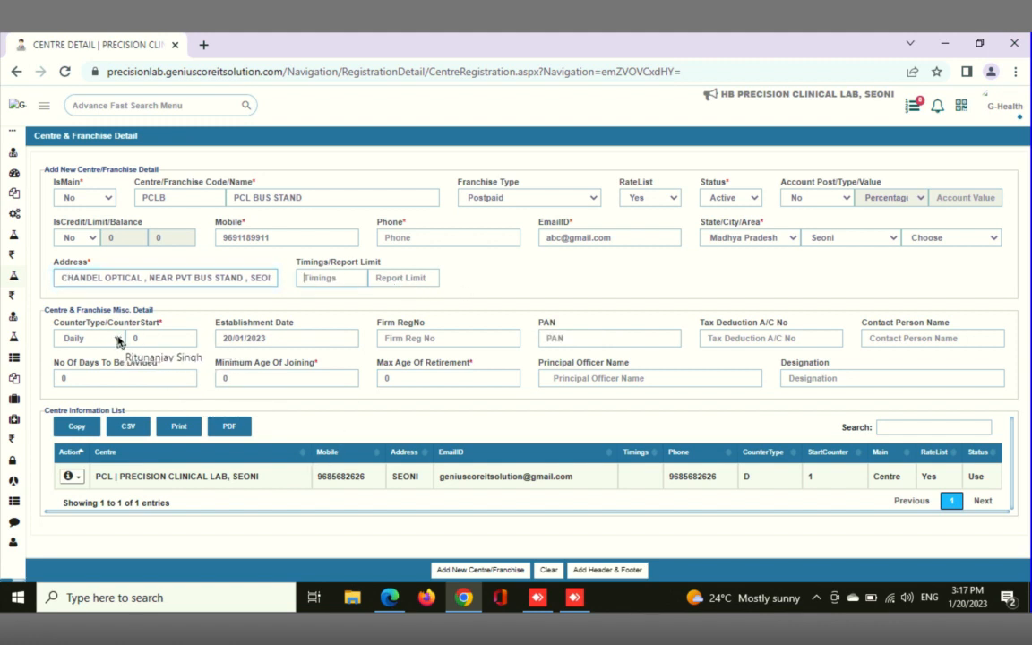
text(09)
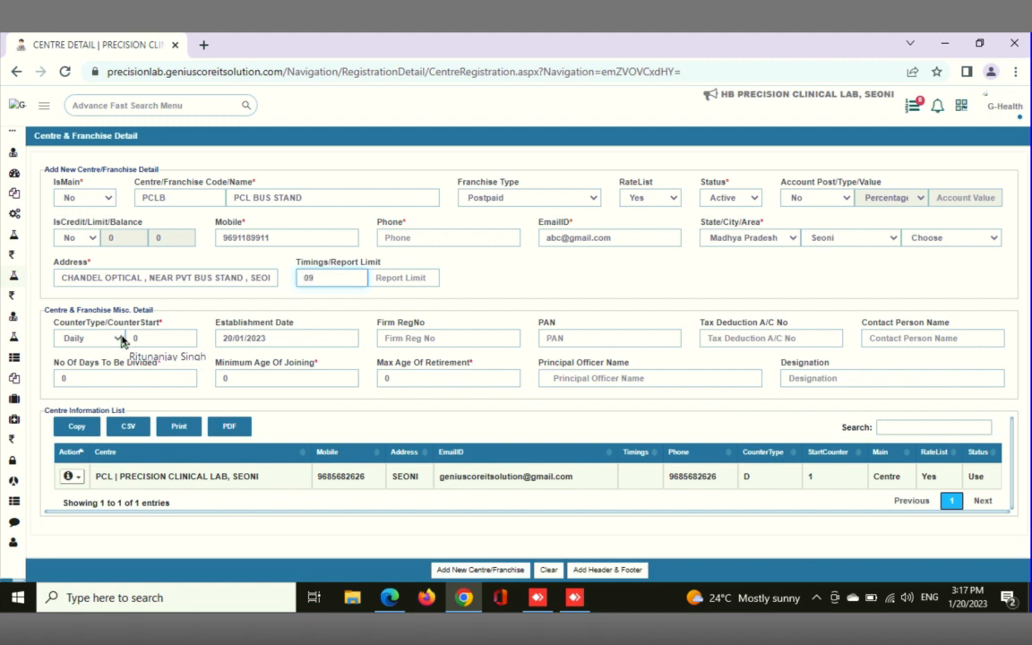
text( AM)
key(Tab)
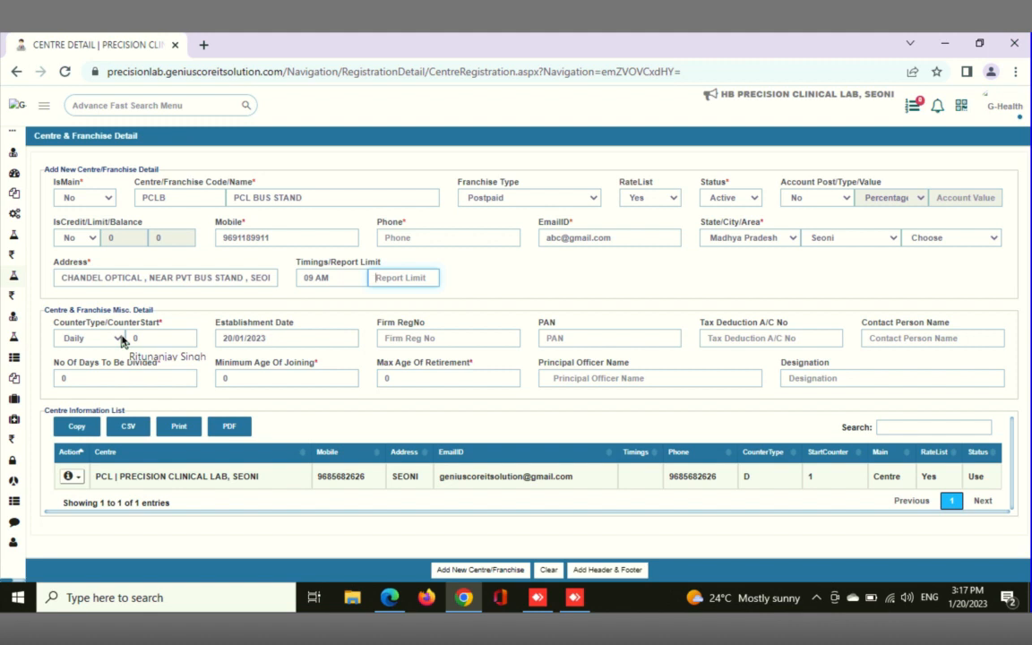
Try 09 as the centre's report limit, clear it, and return to the timings entry
text(9)
key(BackSpace)
text(09)
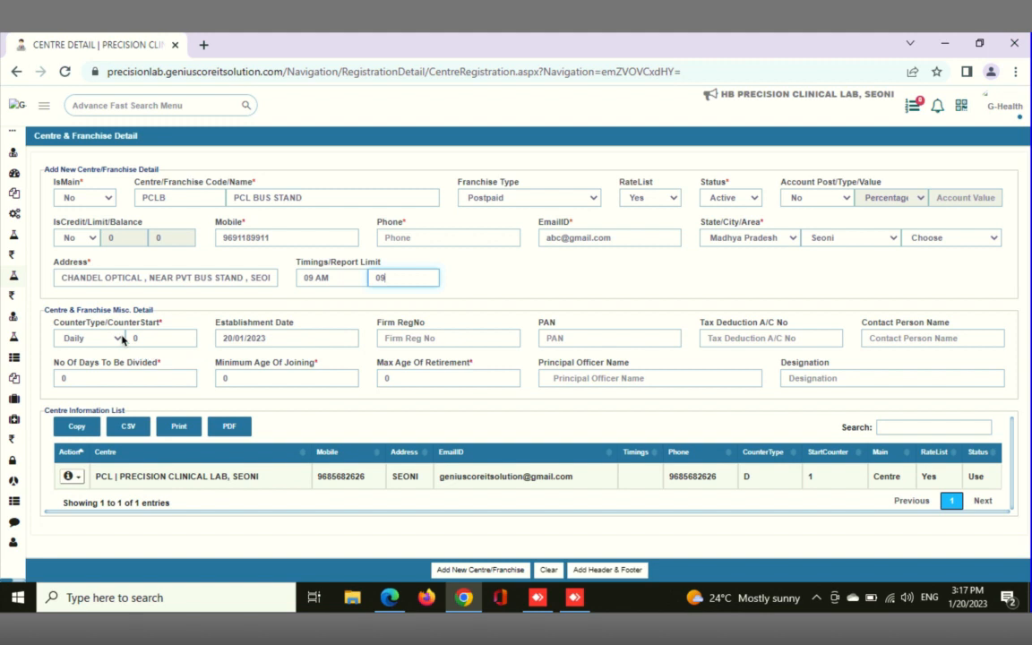
key(BackSpace)
key(BackSpace)
click(331, 279)
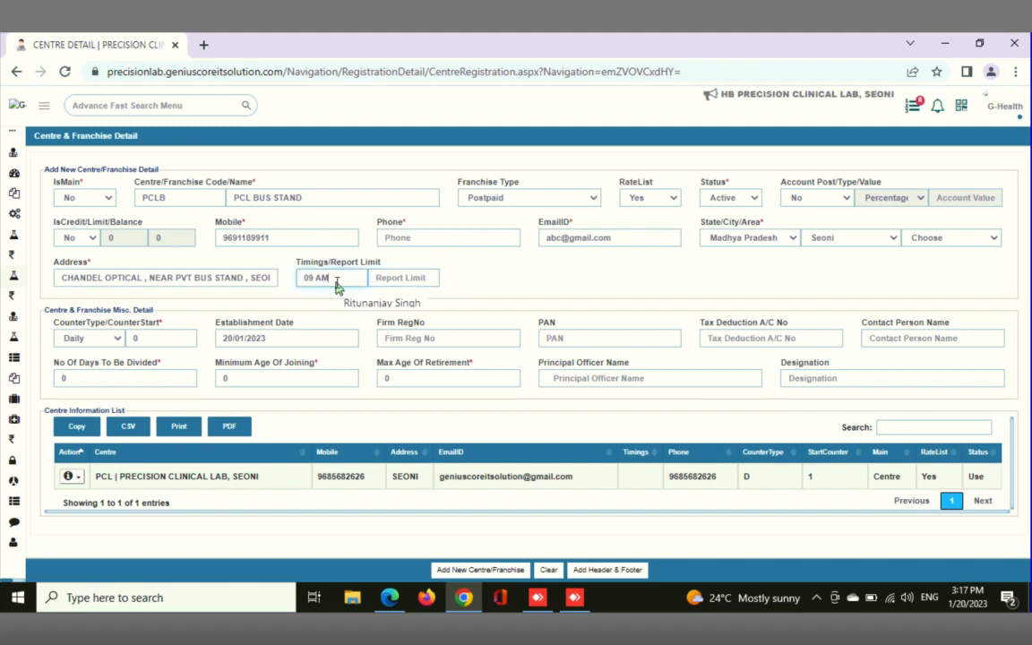
Extend the centre's timings to 09 AM - 09 PM and set its counter to Yearly, starting at 1001
text(- 09 PM)
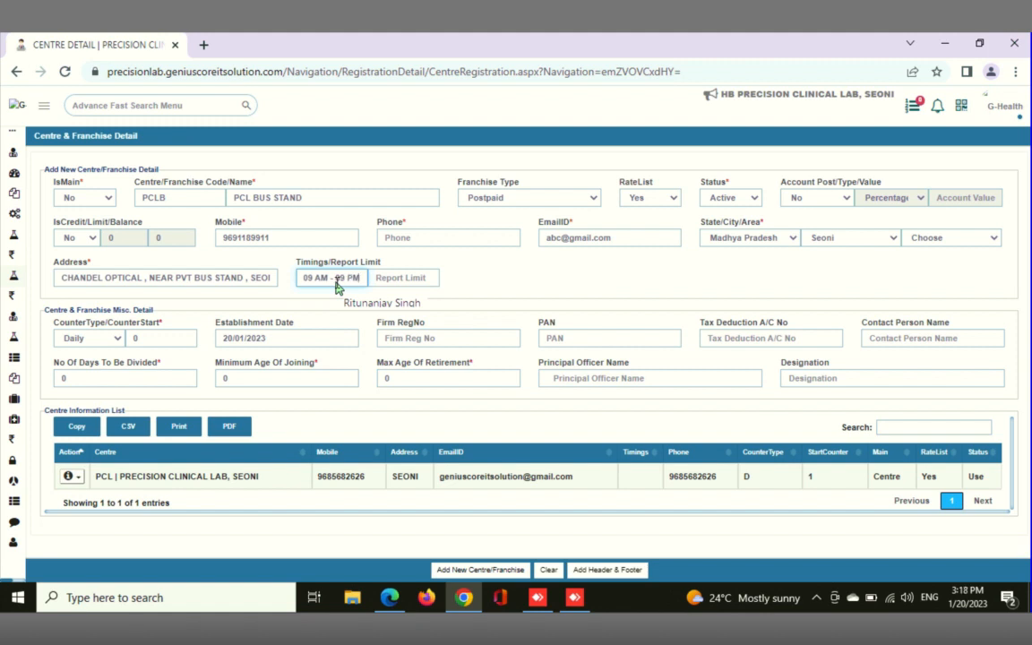
click(117, 343)
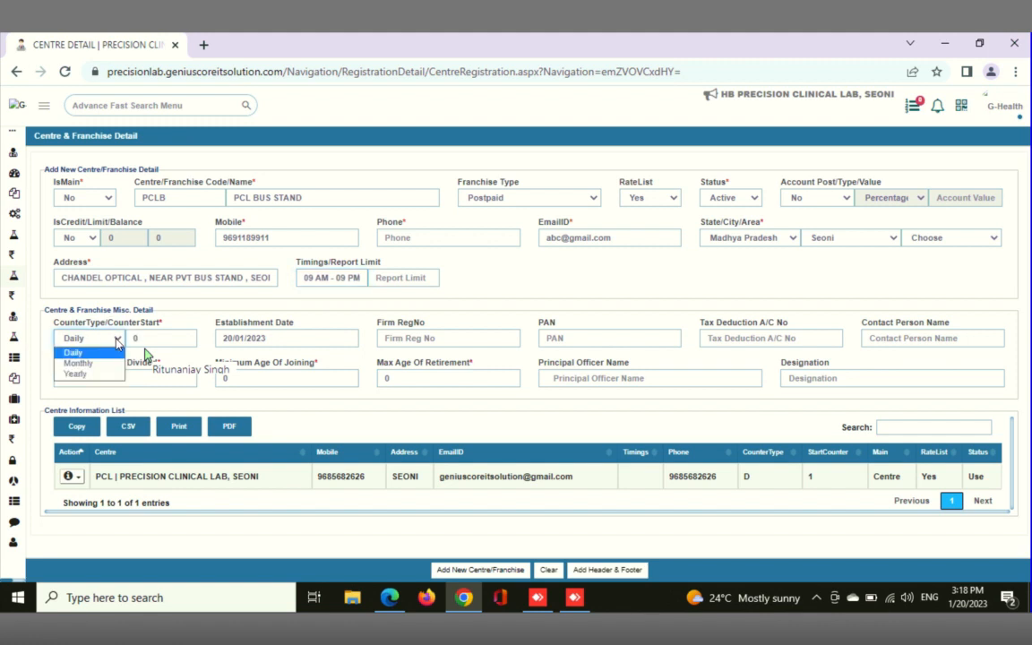
click(117, 343)
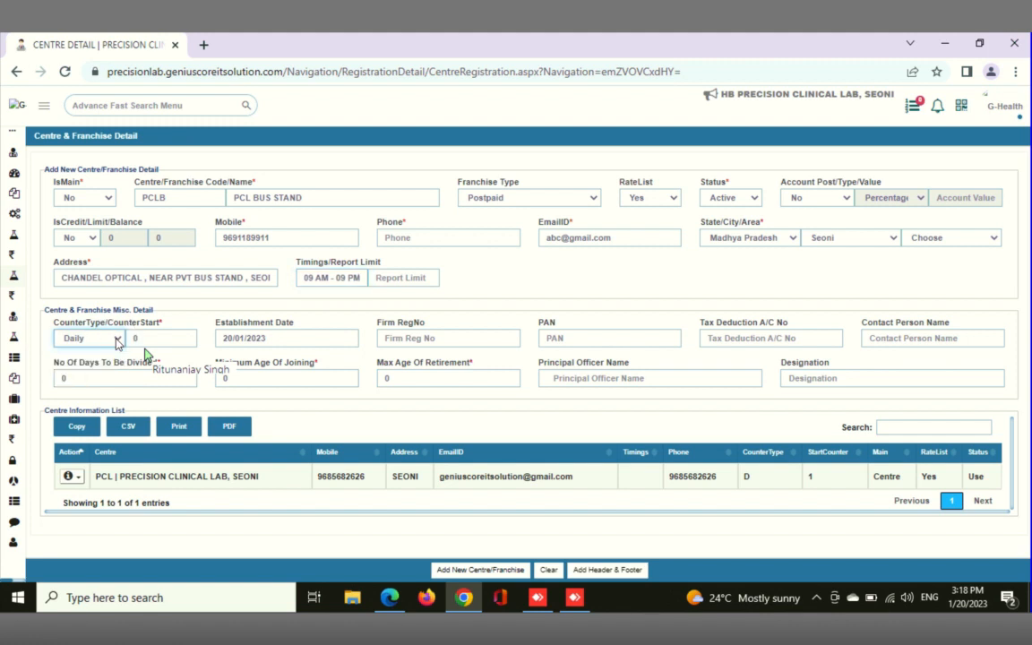
click(118, 343)
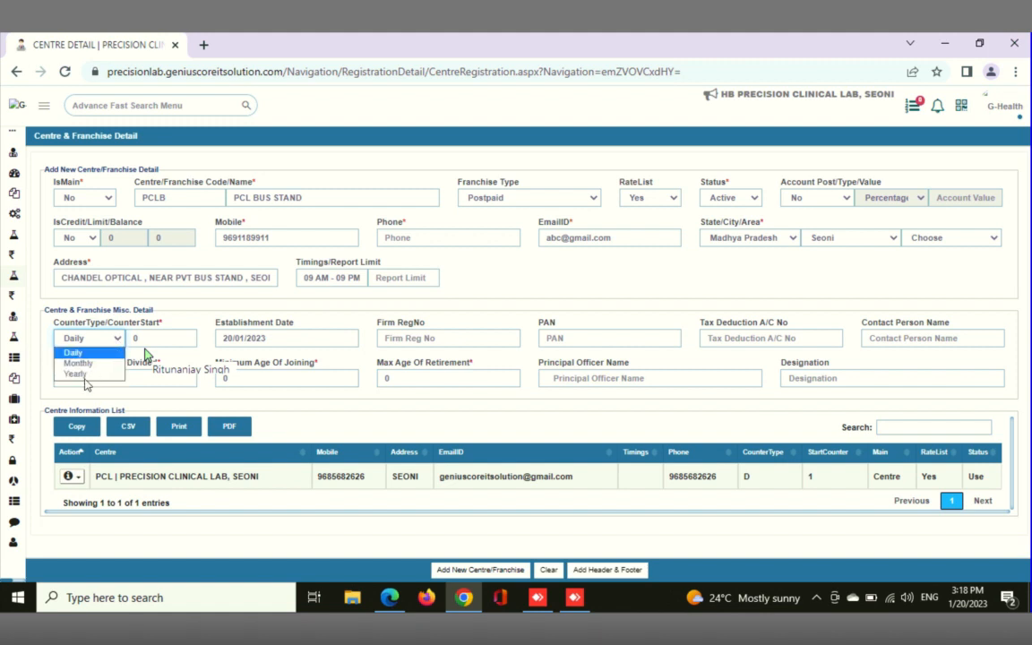
click(86, 376)
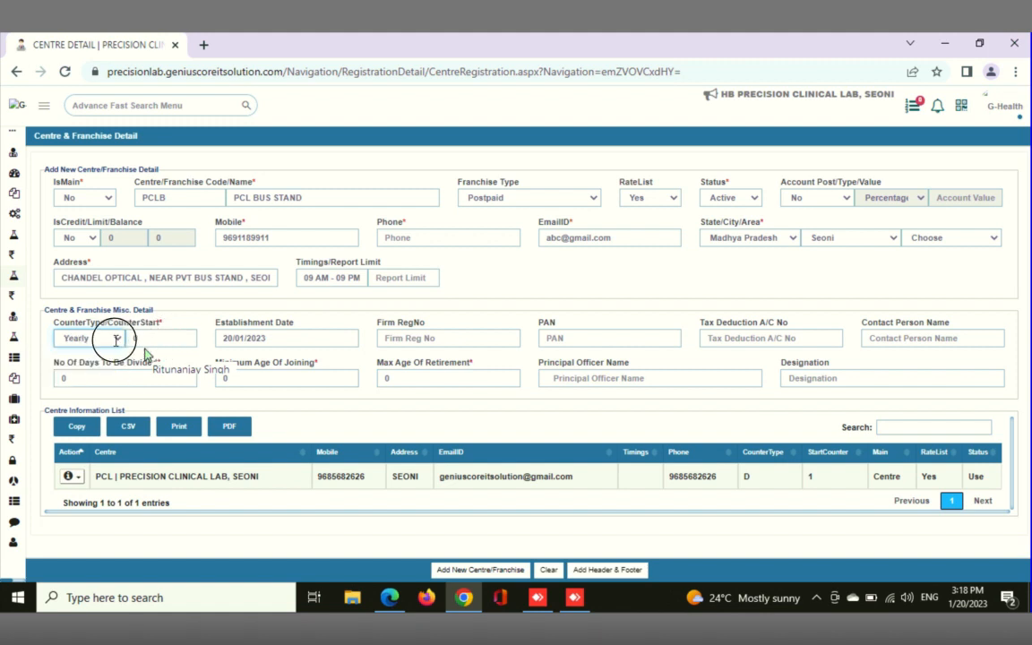
key(Tab)
text(1000)
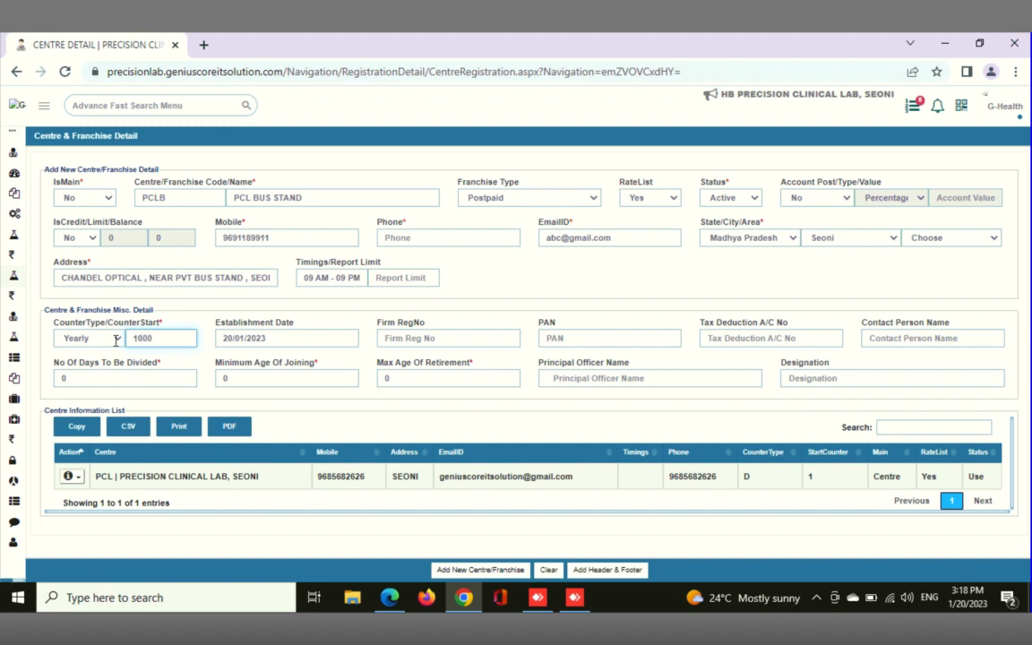
key(BackSpace)
text(1)
Set the centre's number of days to be divided to 30, minimum joining age to 18 and maximum retirement age to 60
click(56, 379)
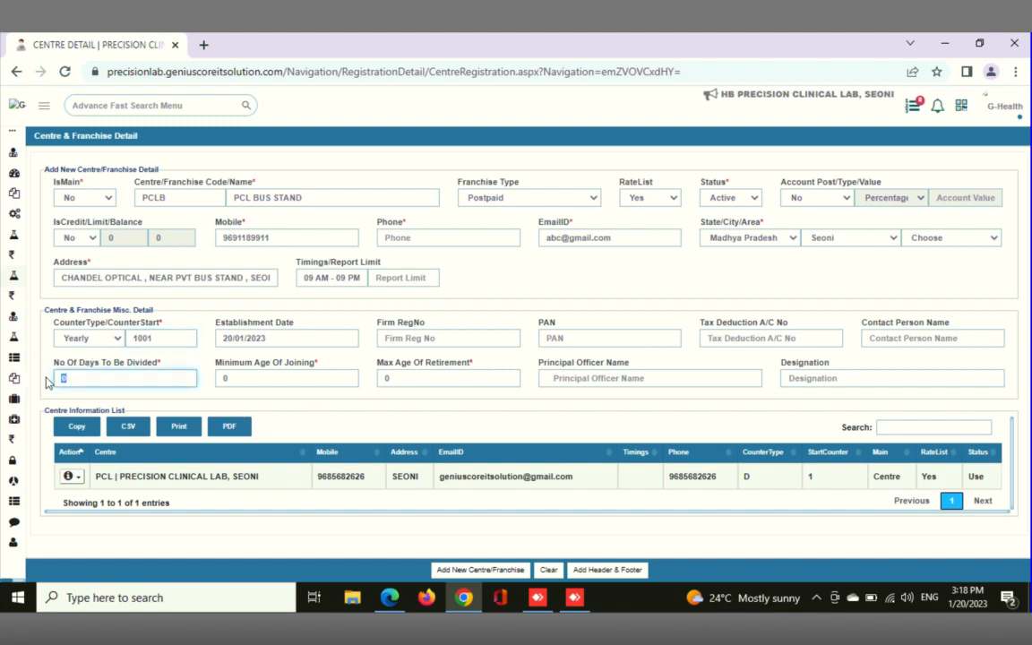
text(30)
click(314, 382)
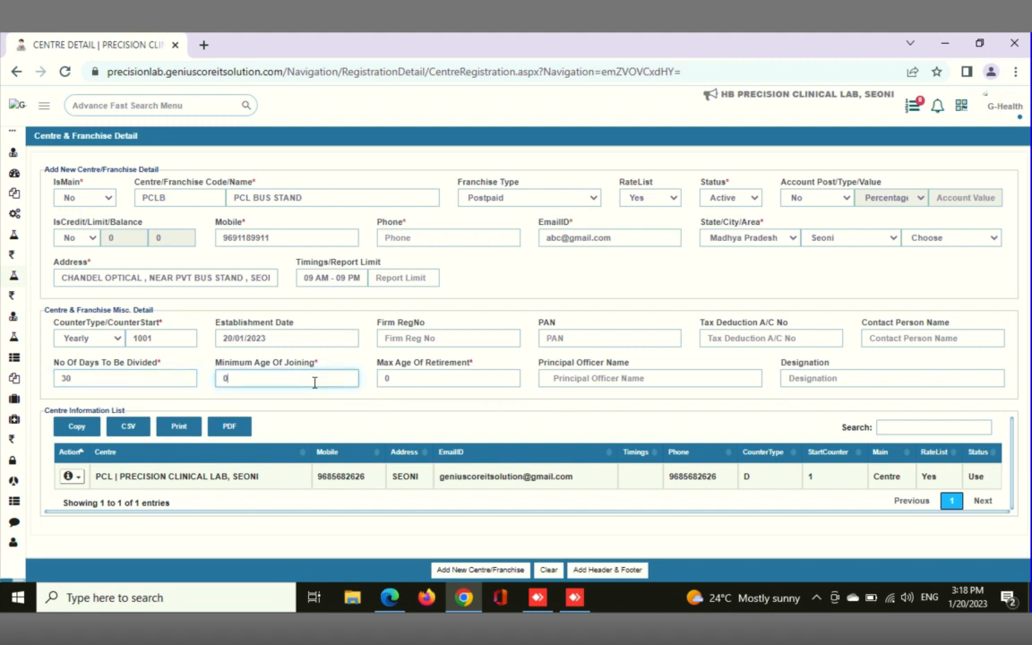
key(BackSpace)
text(18)
key(Tab)
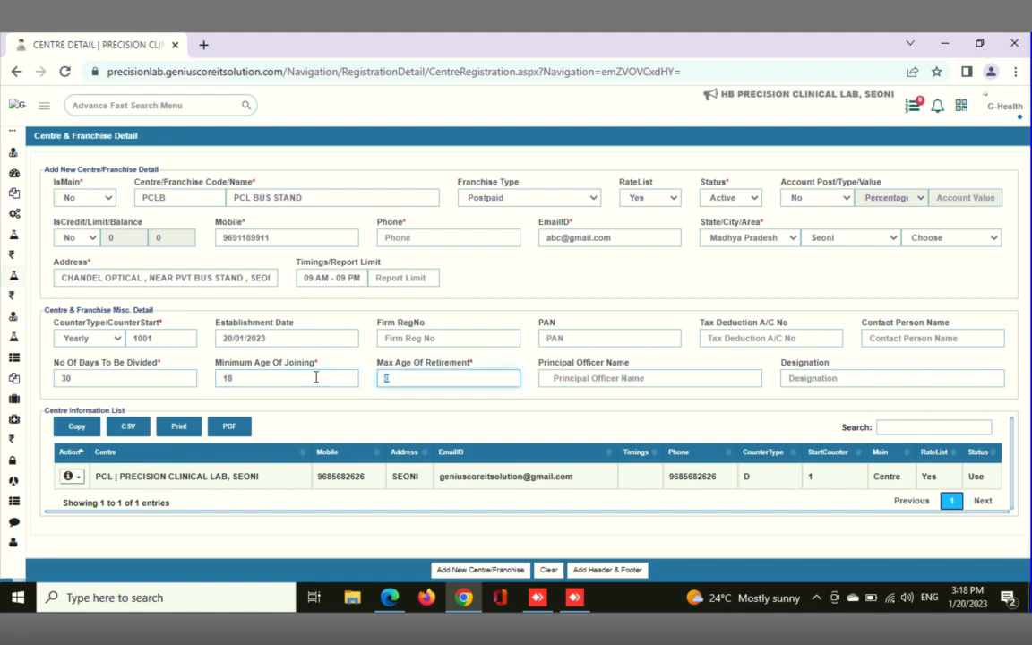
text(60)
Save the new PCL BUS STAND centre and check its entry in the centre information list
click(472, 570)
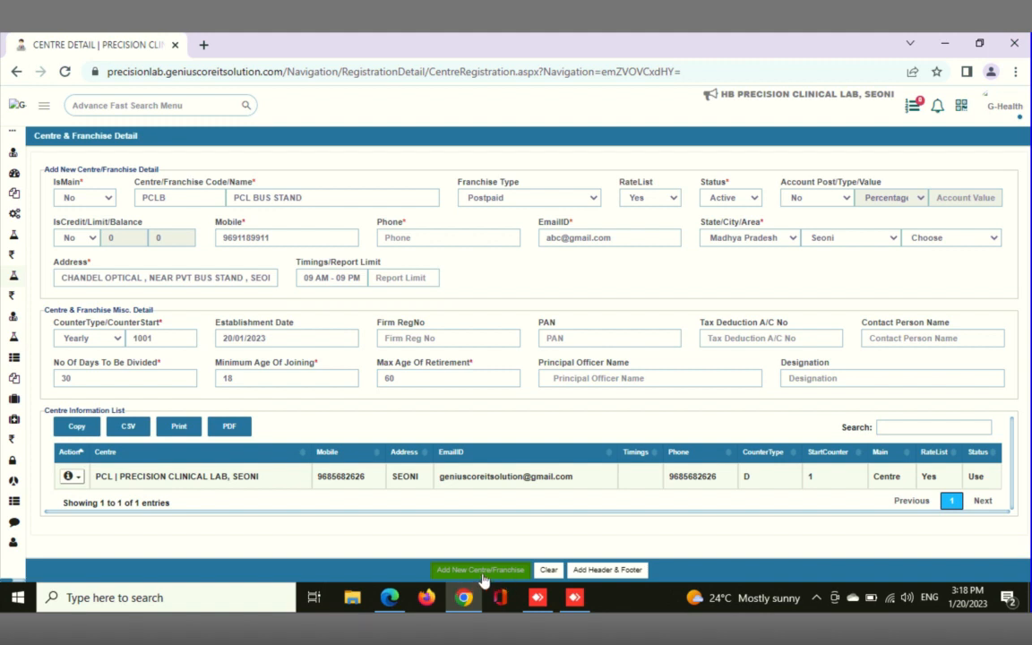
click(481, 575)
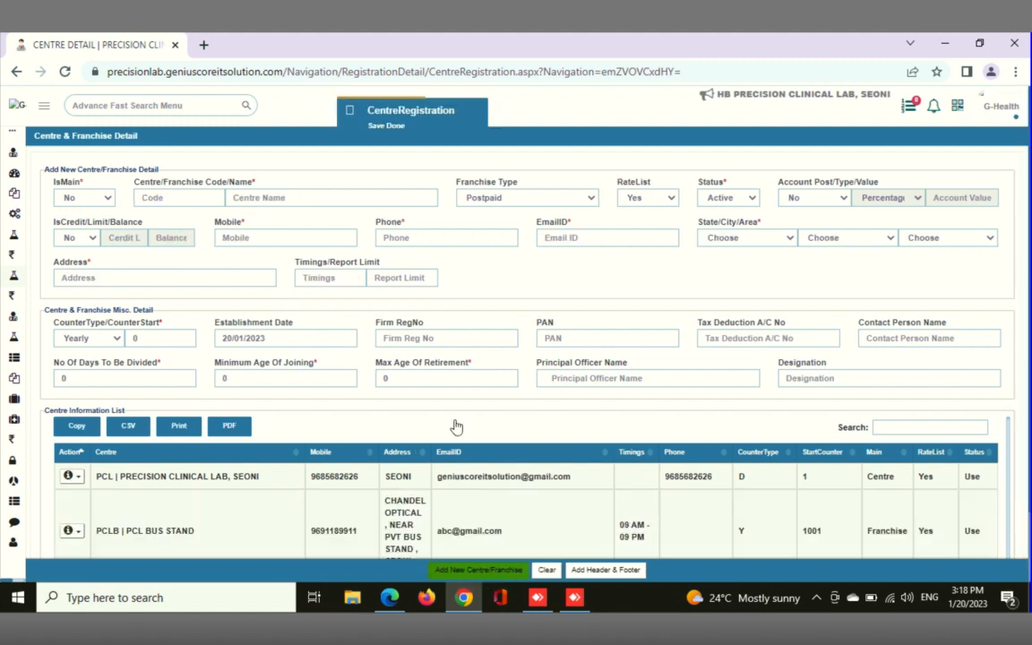
scroll(473, 508, down, 1)
scroll(473, 508, down, 2)
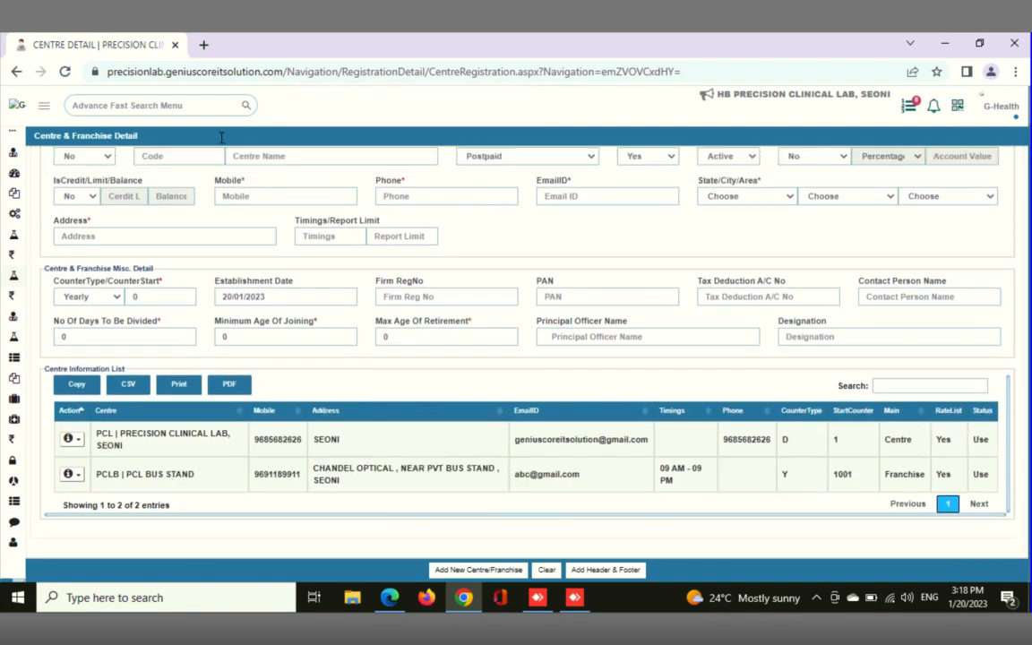
Search the software's pages for "centre" and open the Centre Ratelist page
click(169, 110)
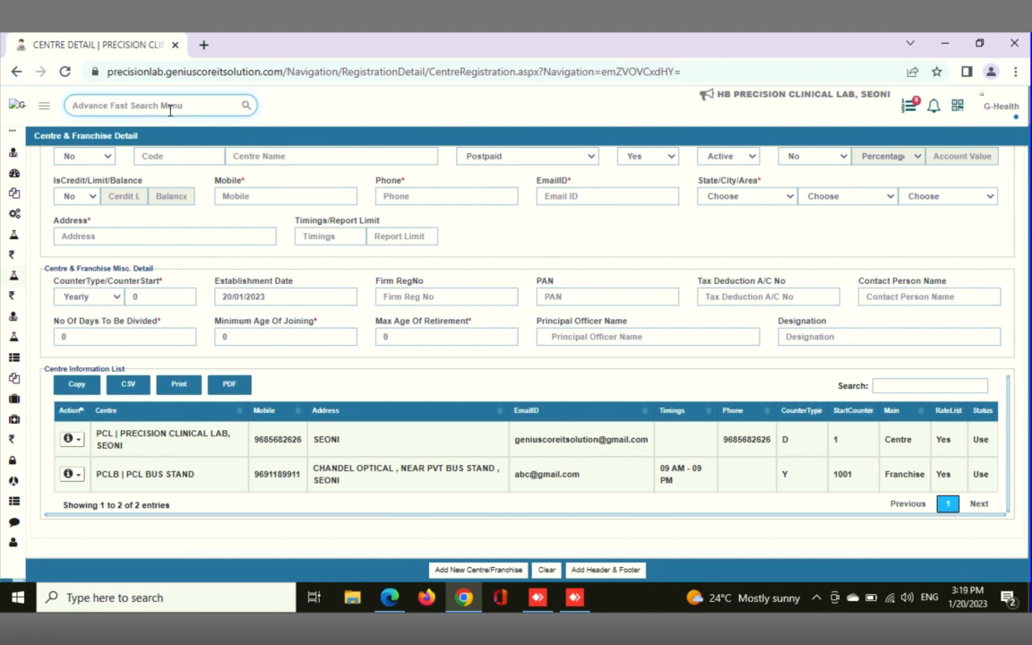
text(centre)
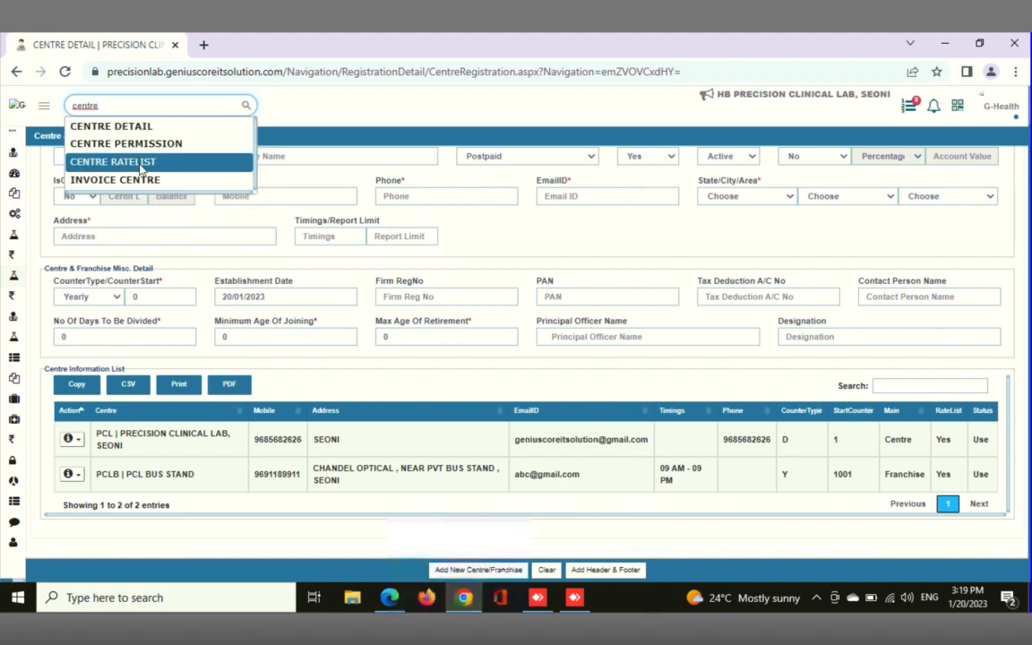
click(141, 168)
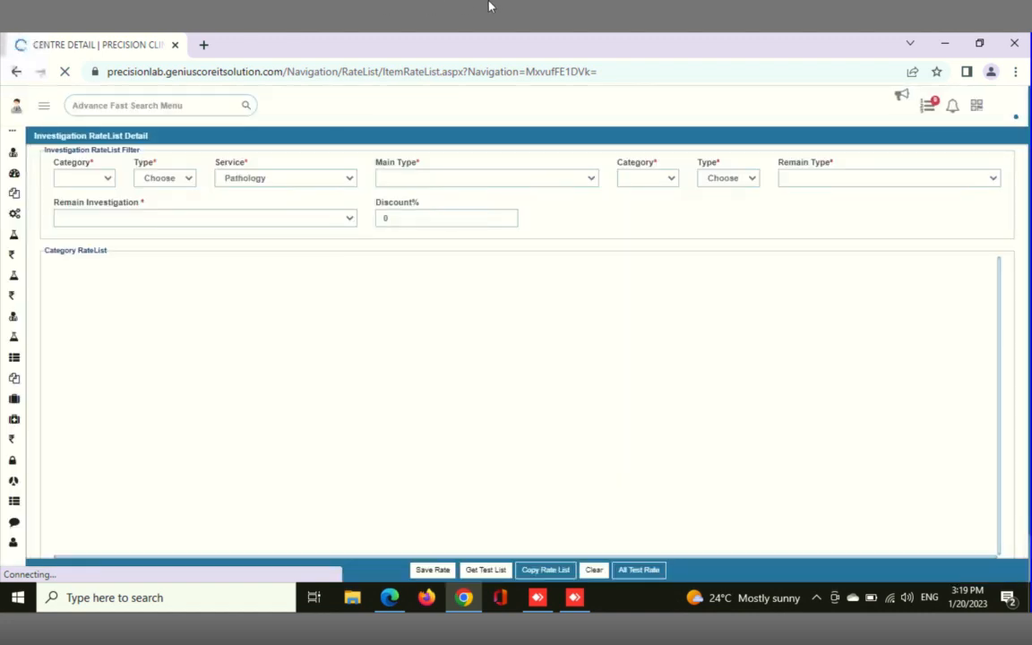
Filter the investigation rate list by category General, type Centre and main type PCL BUS STAND
mouse_move(657, 37)
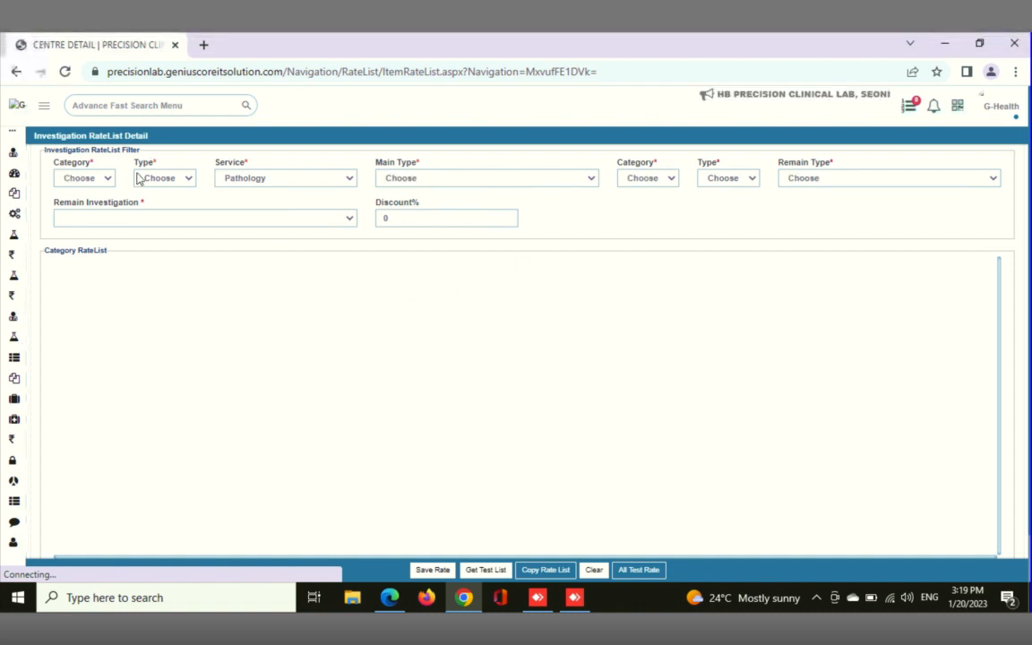
click(104, 179)
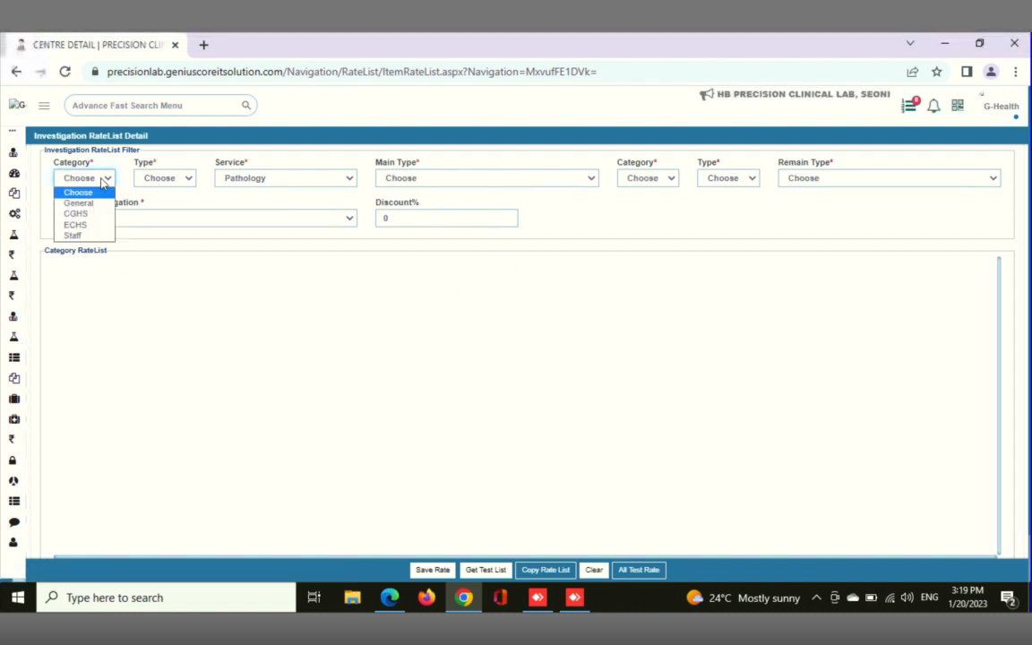
click(78, 203)
click(169, 184)
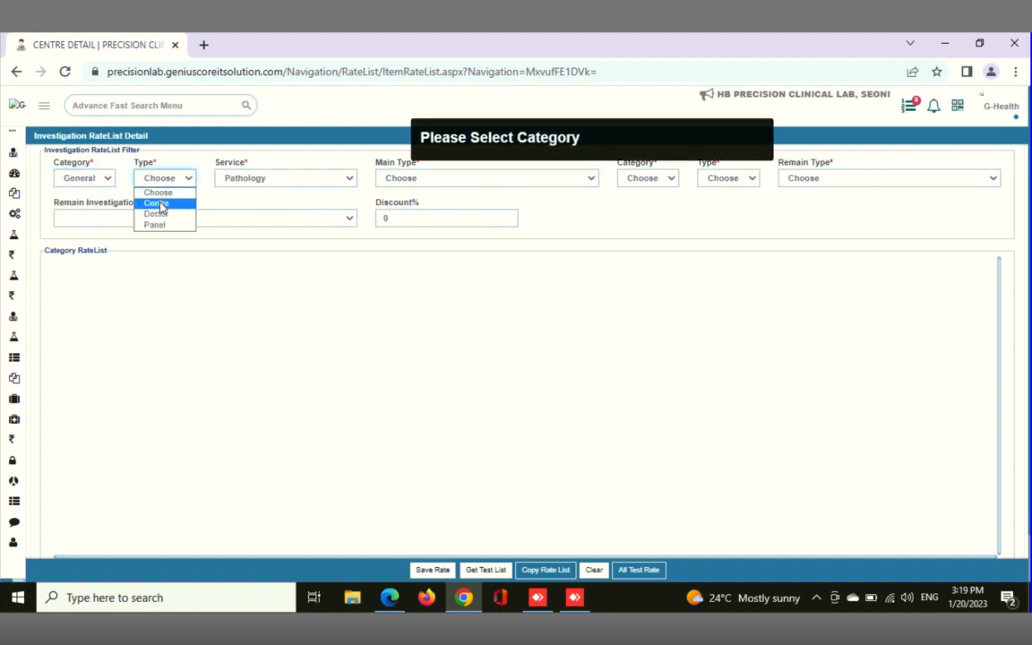
click(159, 205)
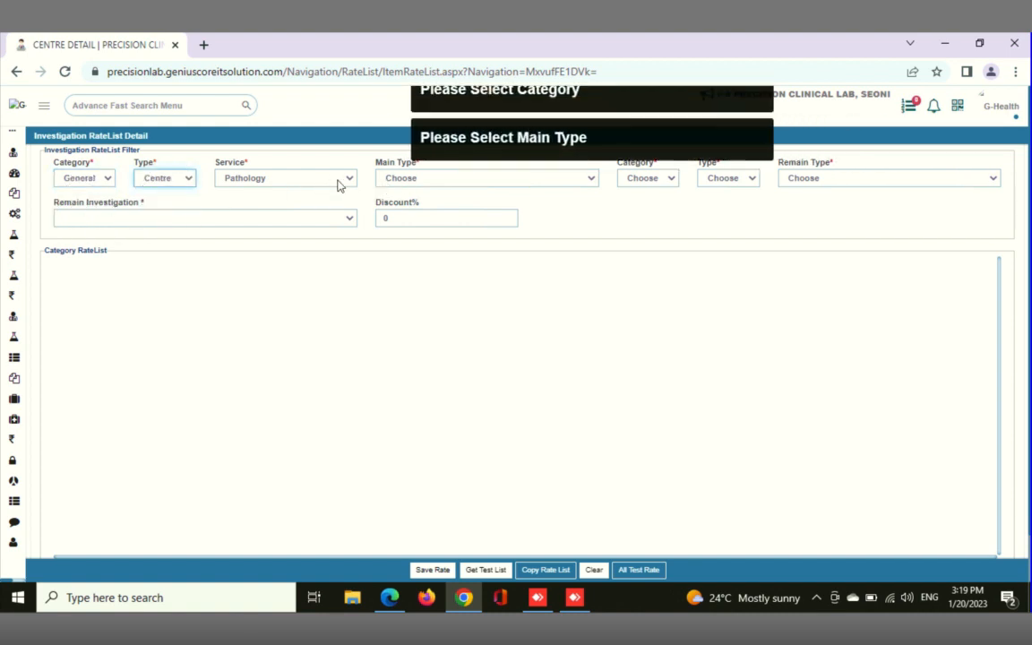
click(445, 180)
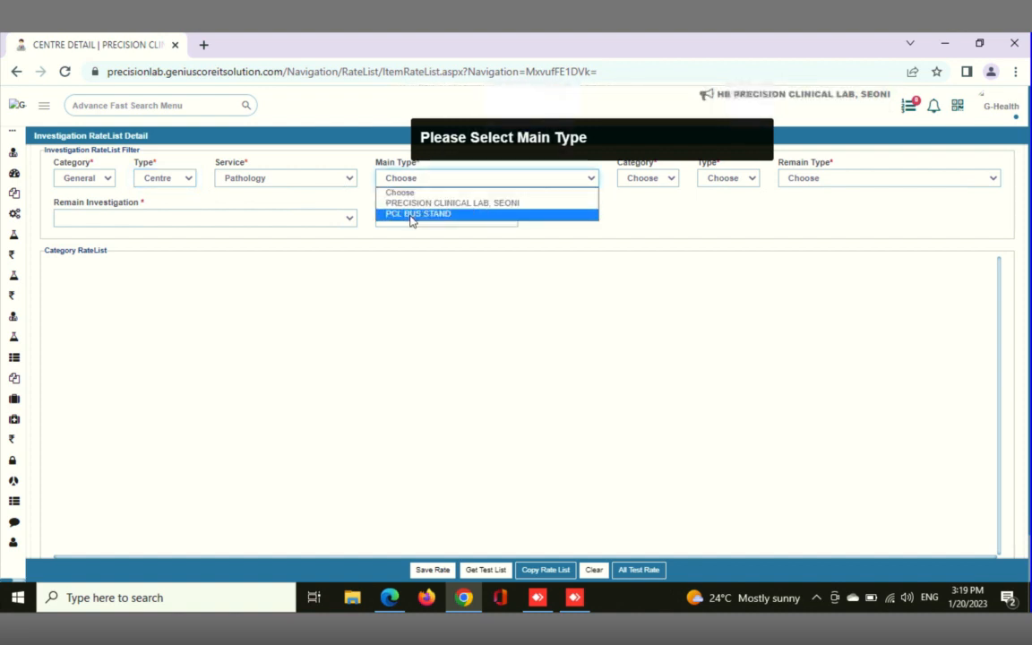
click(410, 217)
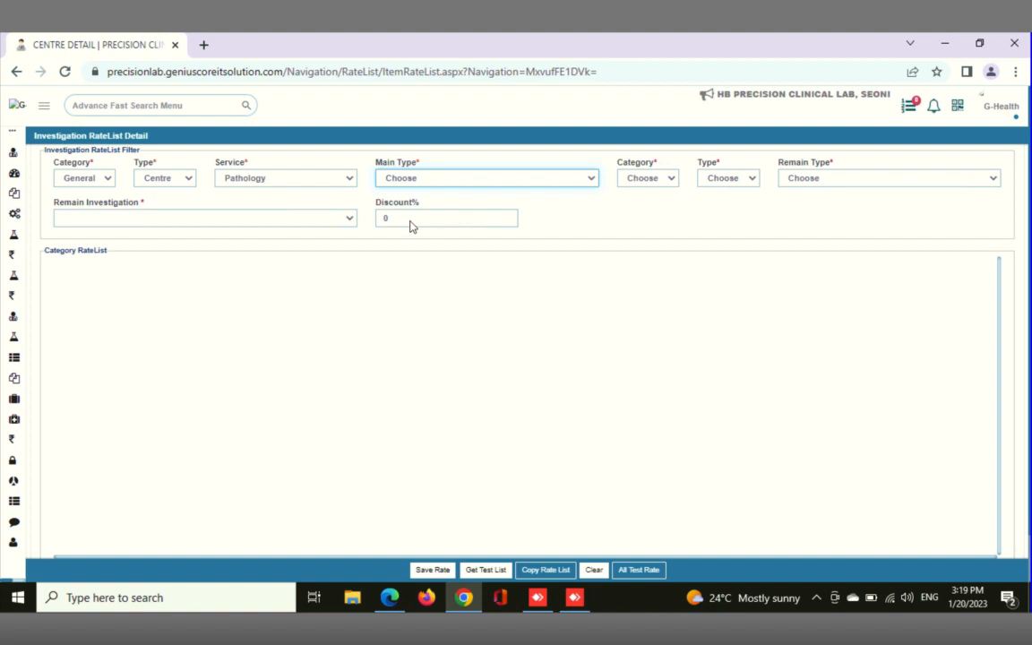
Load the test list for PCL BUS STAND, accept the confirmation and look over the listed investigations
click(491, 573)
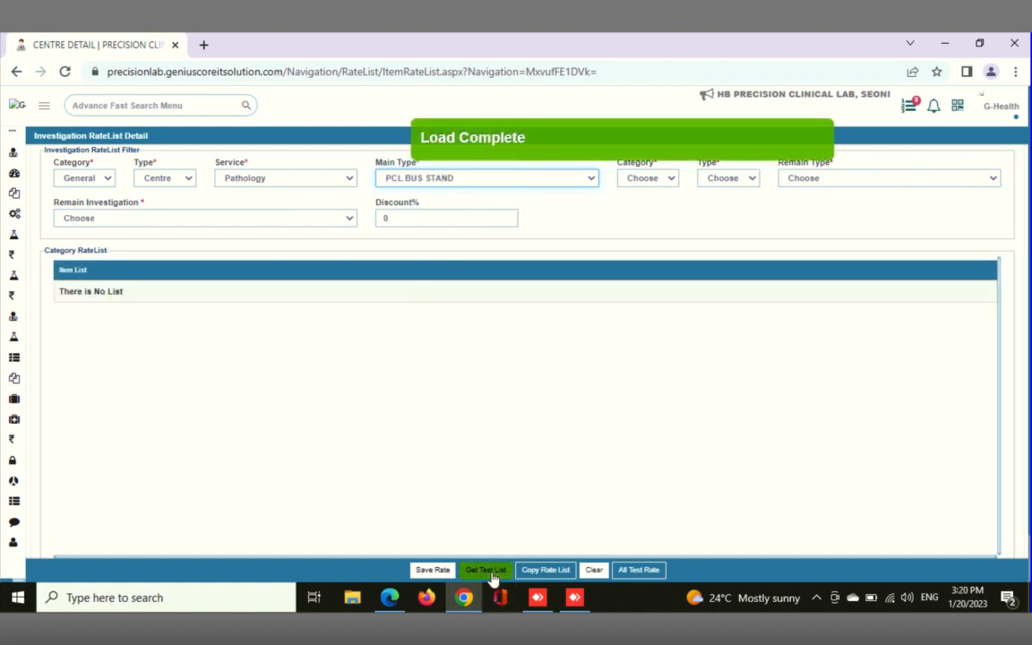
click(491, 573)
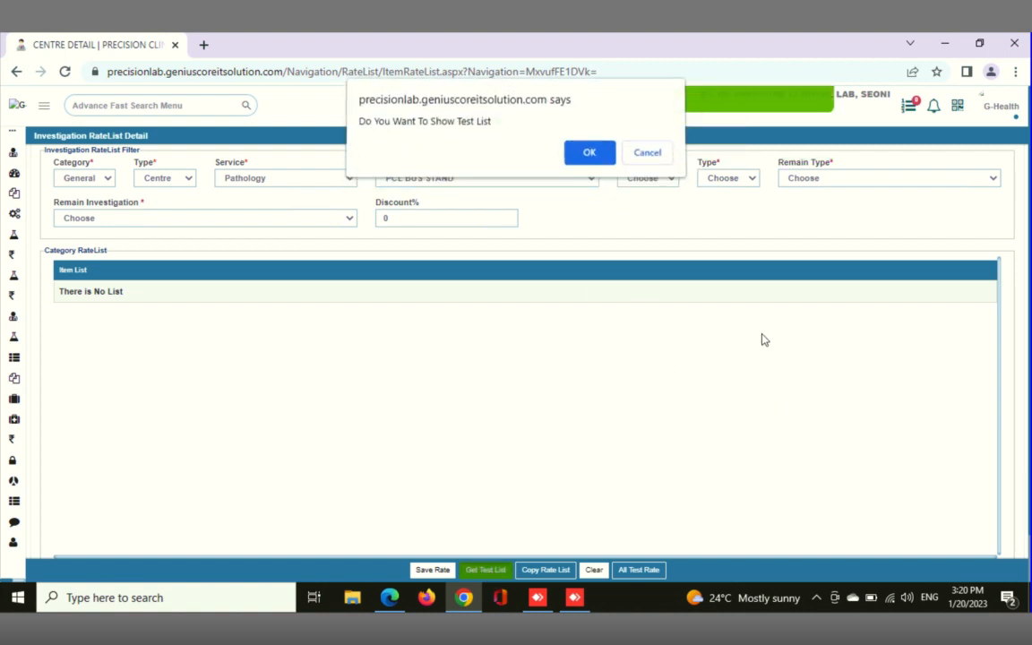
key(Return)
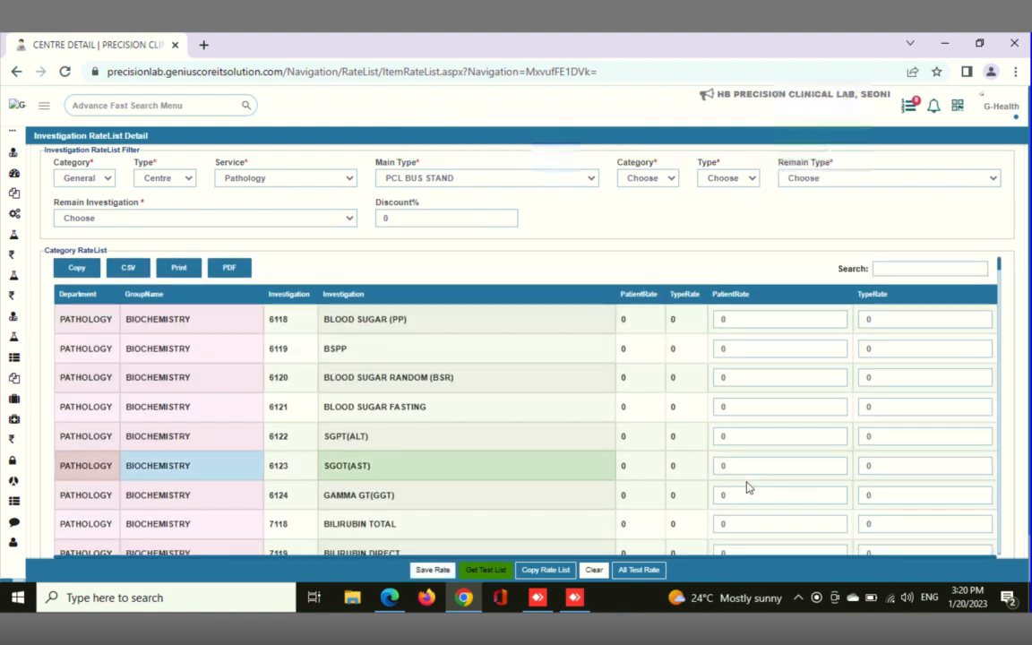
scroll(760, 368, down, 3)
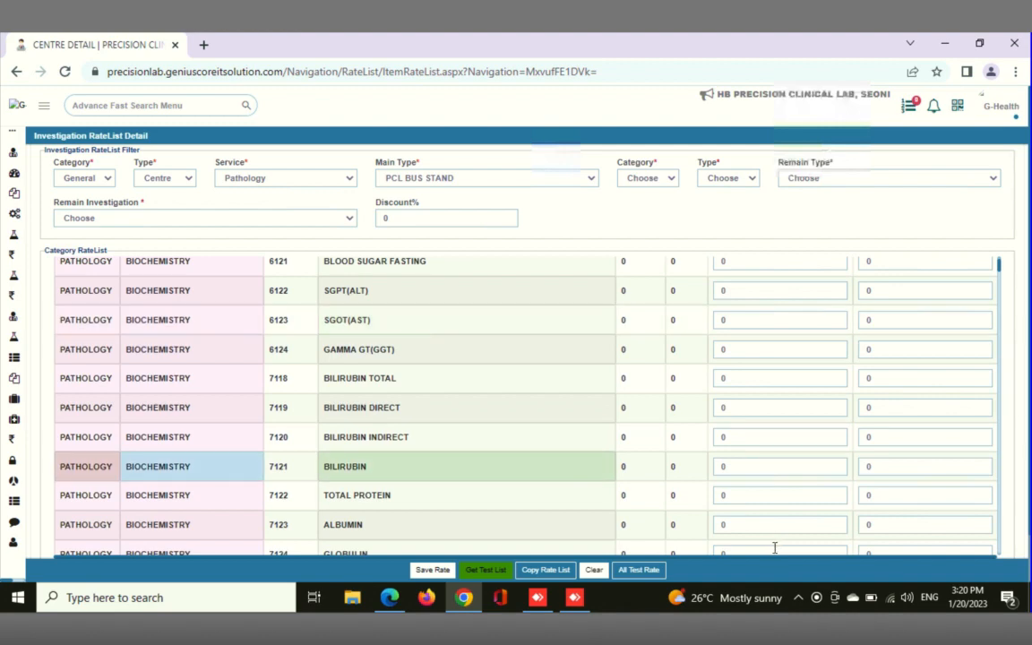
scroll(776, 507, up, 2)
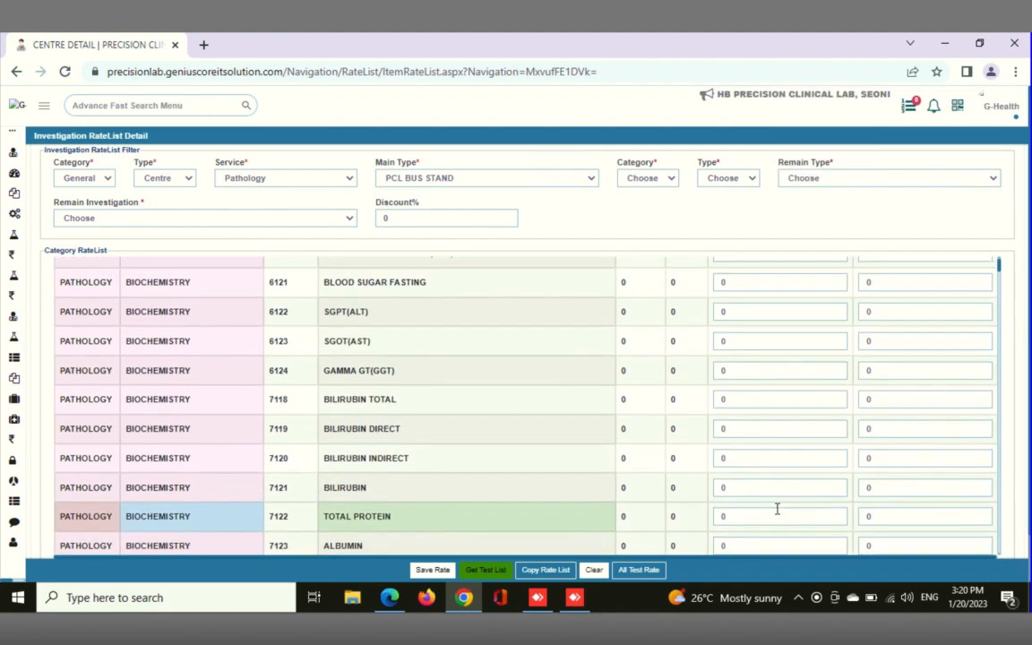
scroll(777, 508, up, 2)
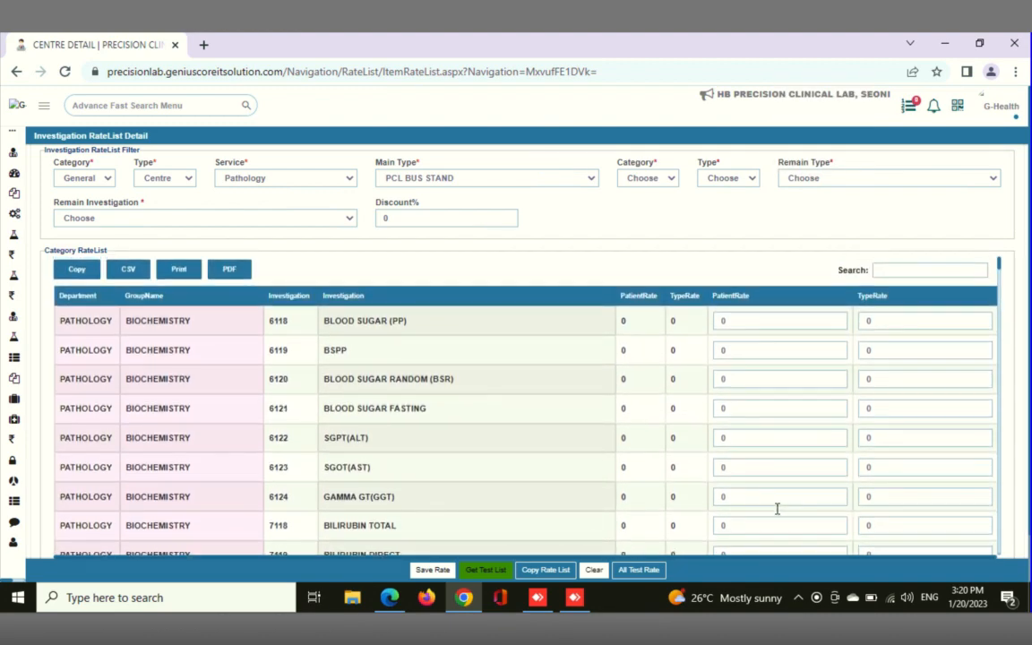
Set the patient rate of BLOOD SUGAR (PP) to 50 and open its type rate for editing
click(759, 323)
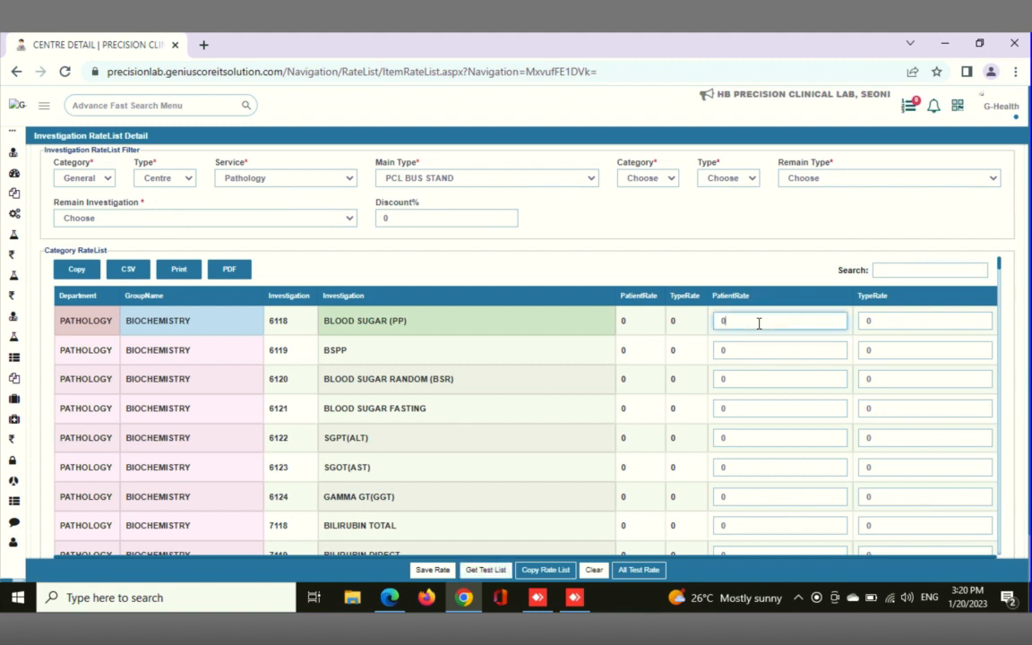
click(893, 322)
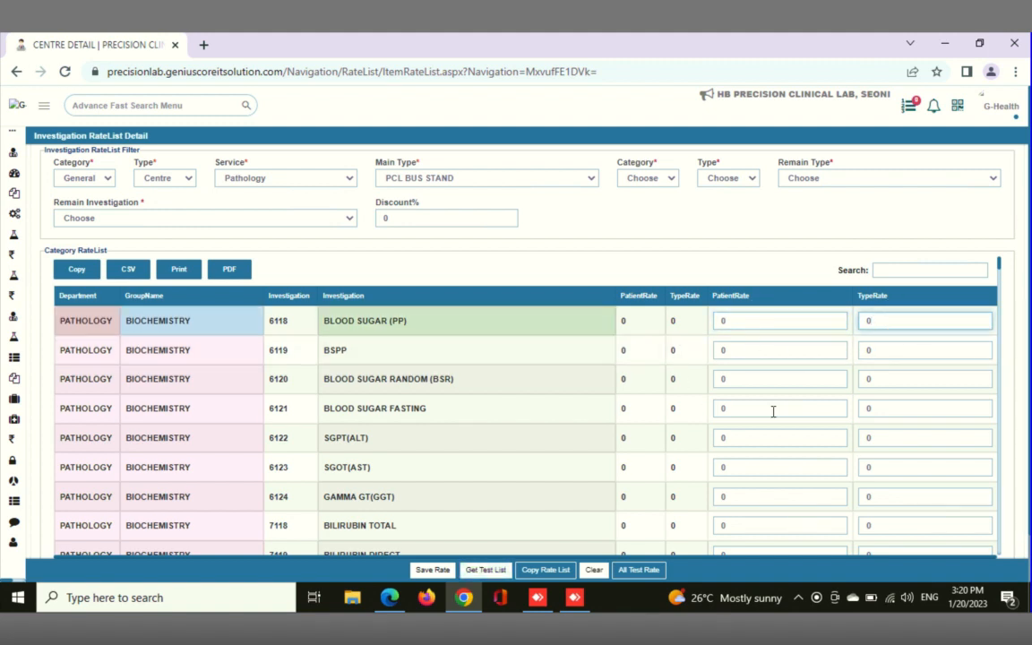
double_click(717, 320)
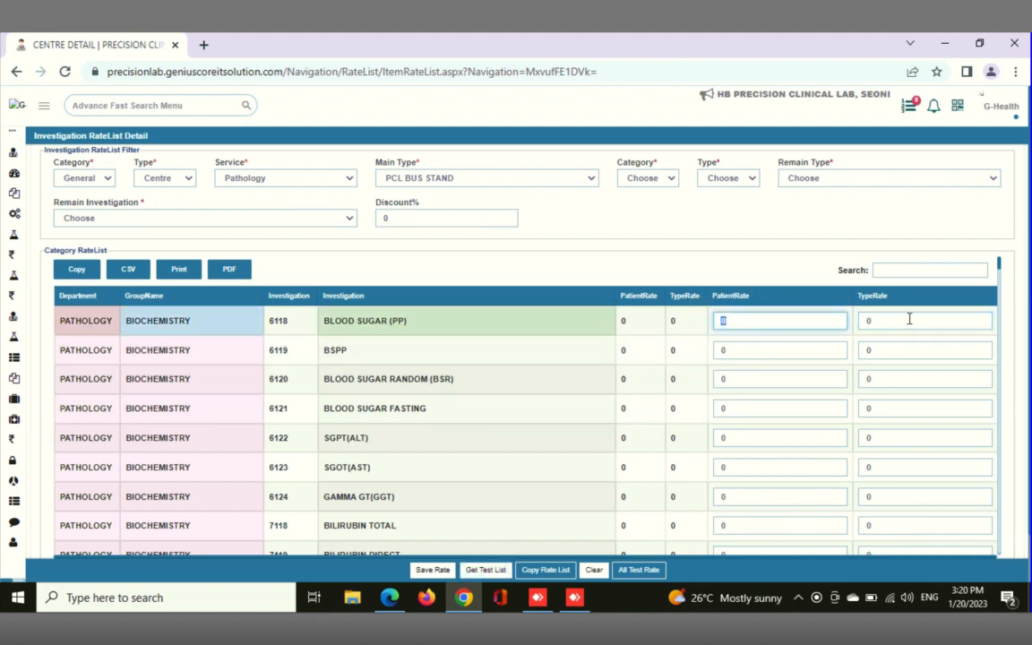
double_click(871, 320)
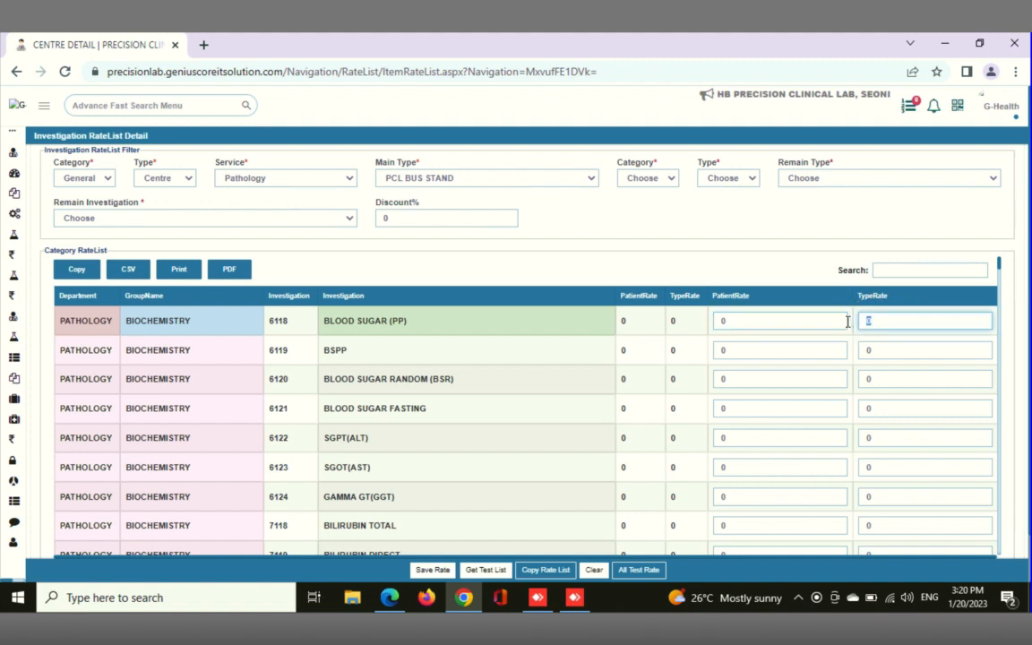
double_click(734, 322)
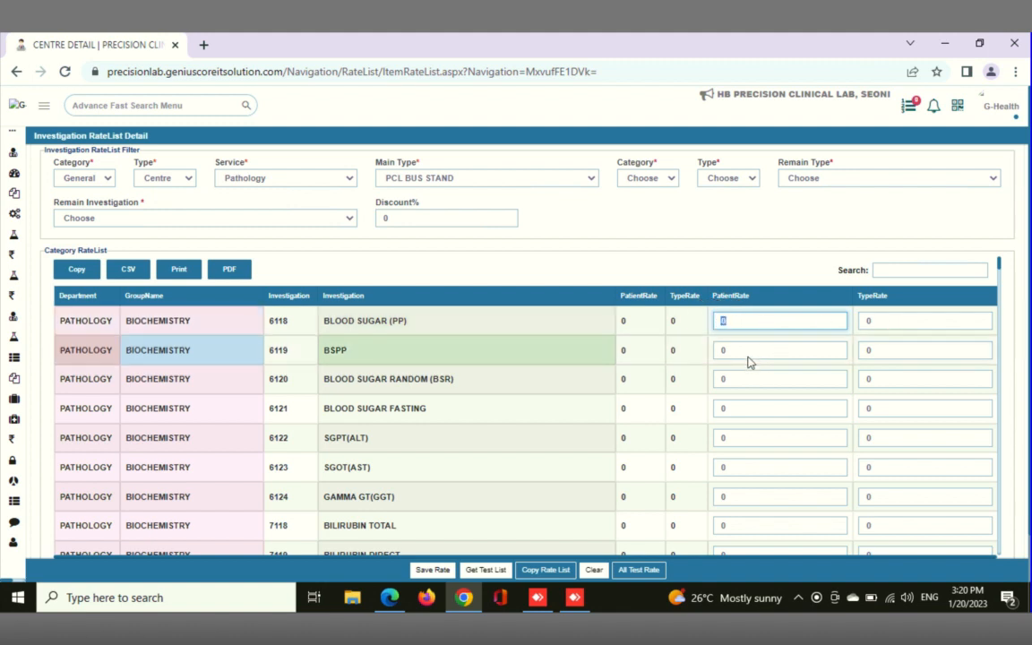
text(50)
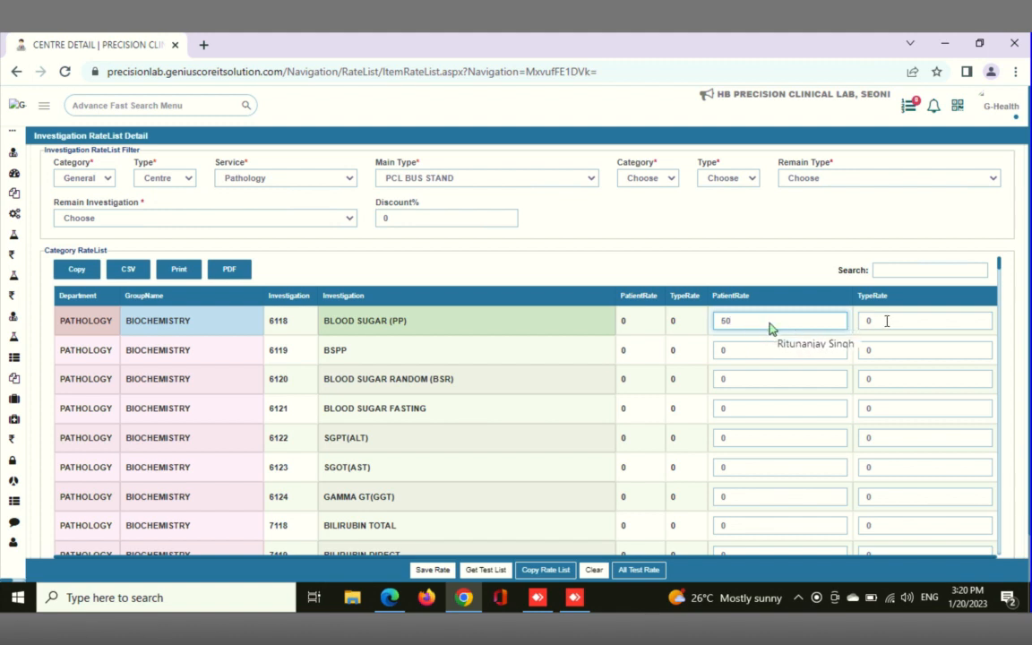
click(867, 319)
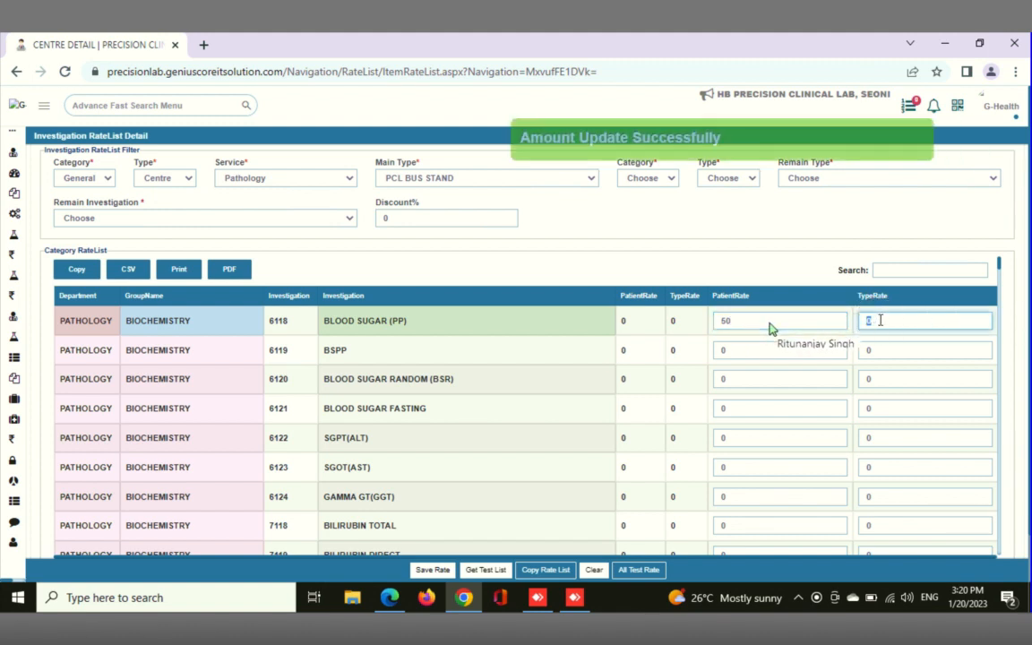
click(880, 320)
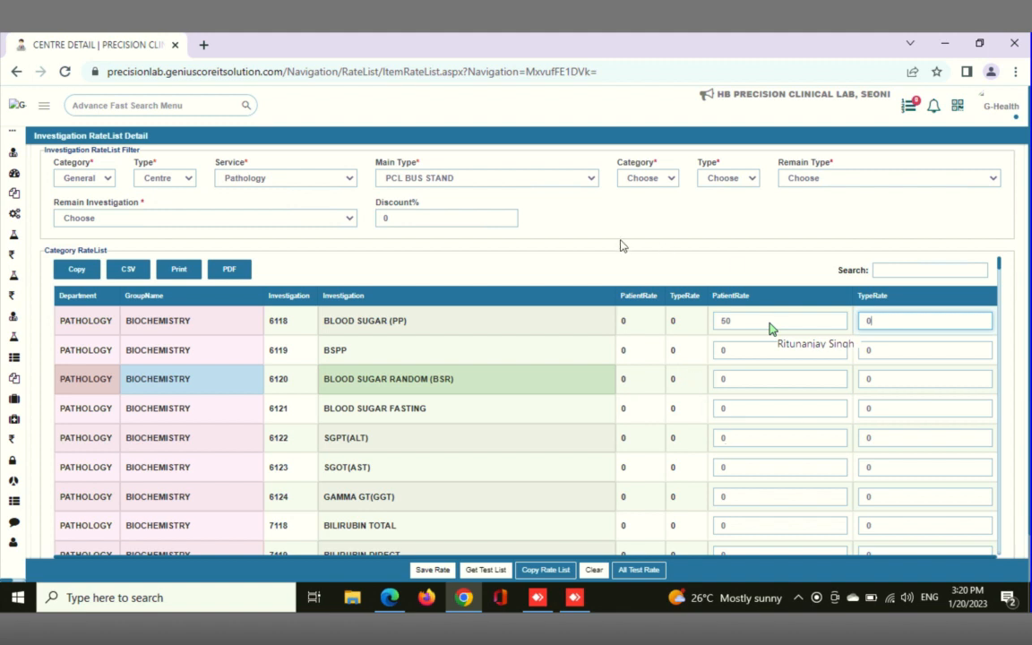
Switch the rate list's main type to PRECISION CLINICAL LAB, SEONI as the source of the rates
click(589, 179)
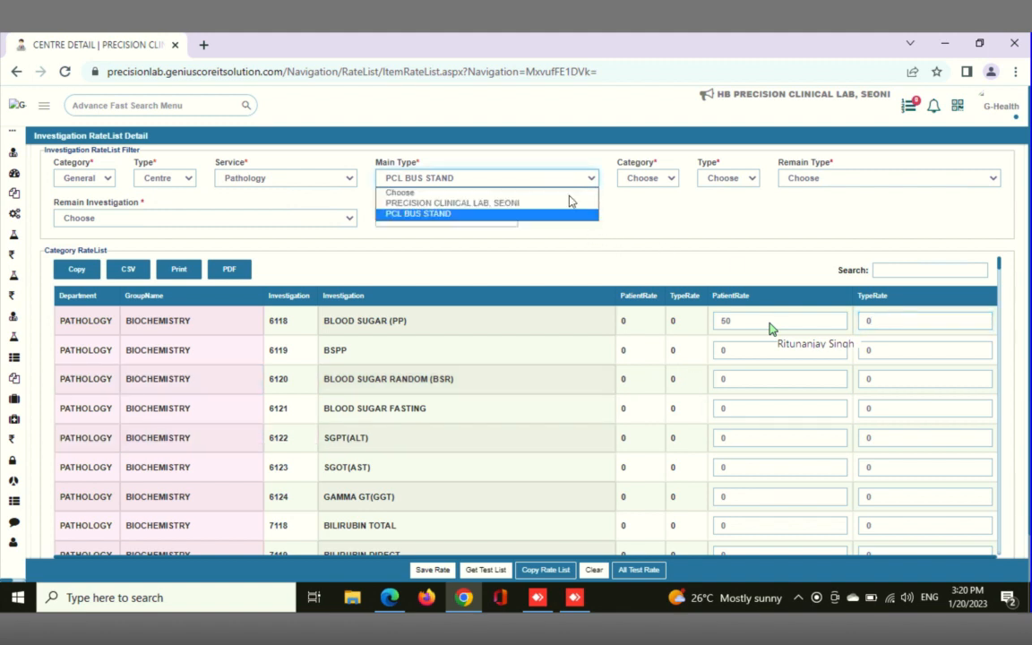
click(519, 213)
key(Up)
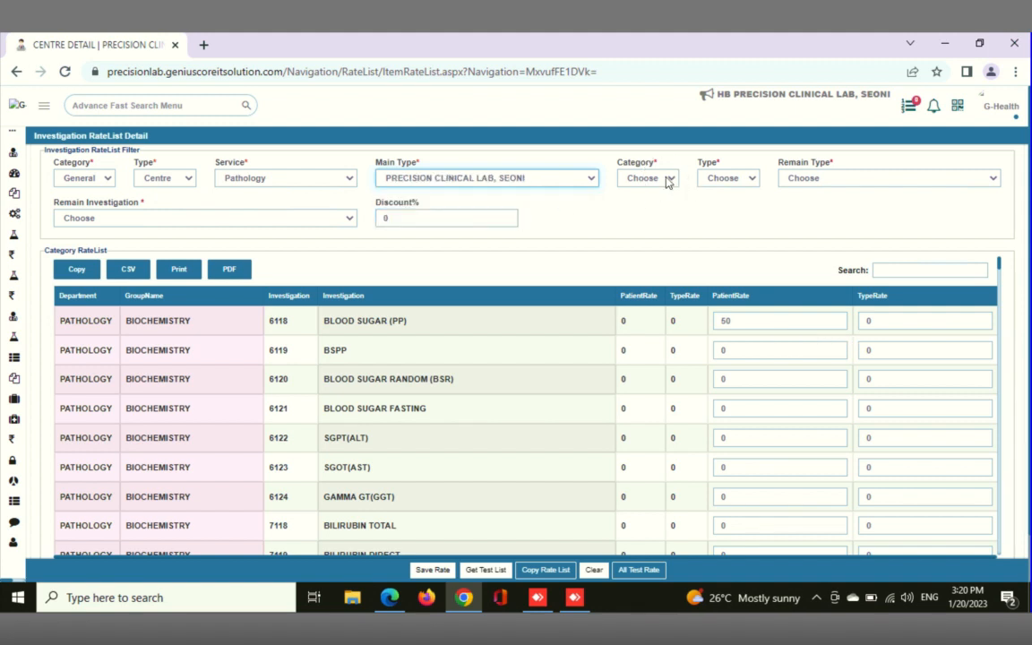
Copy the rate list to category General, type Centre and remain type PCL BUS STAND, and accept the confirmation
click(663, 181)
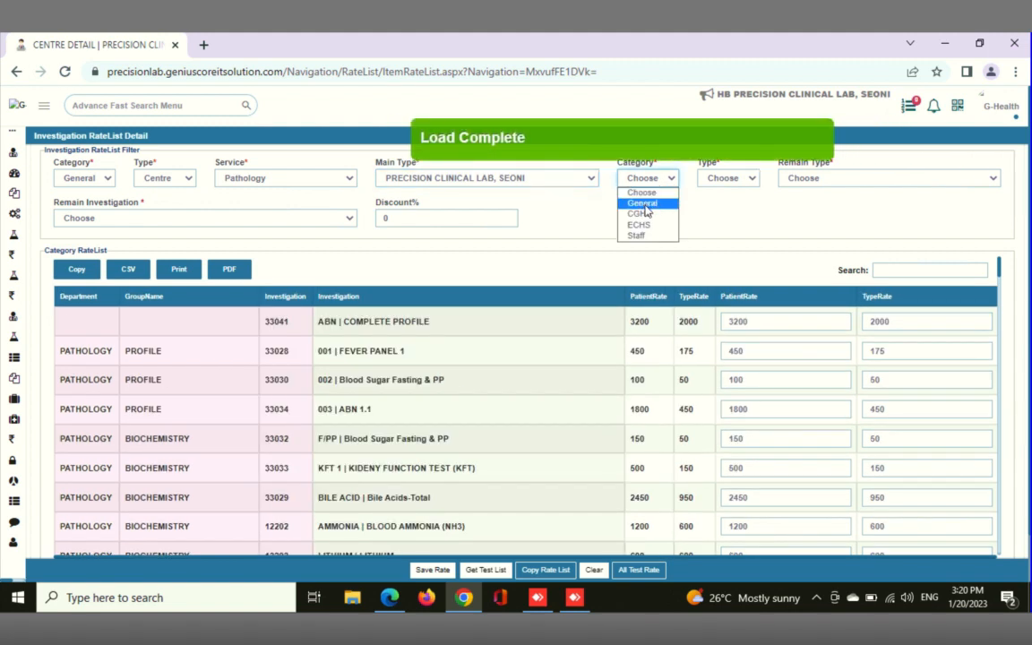
key(Down)
key(Down)
key(Down)
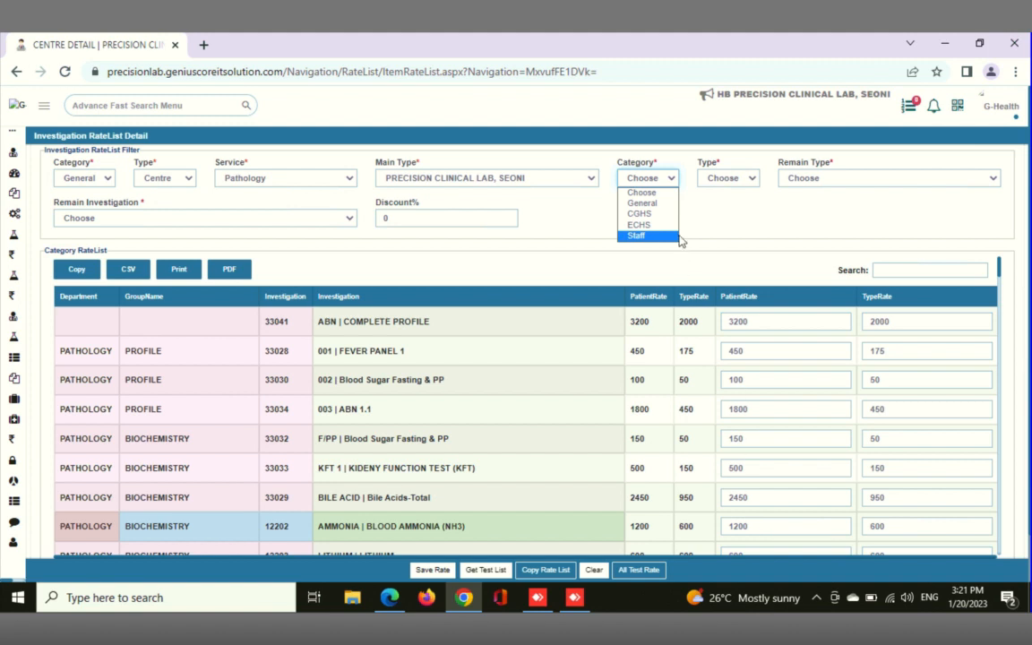
click(643, 203)
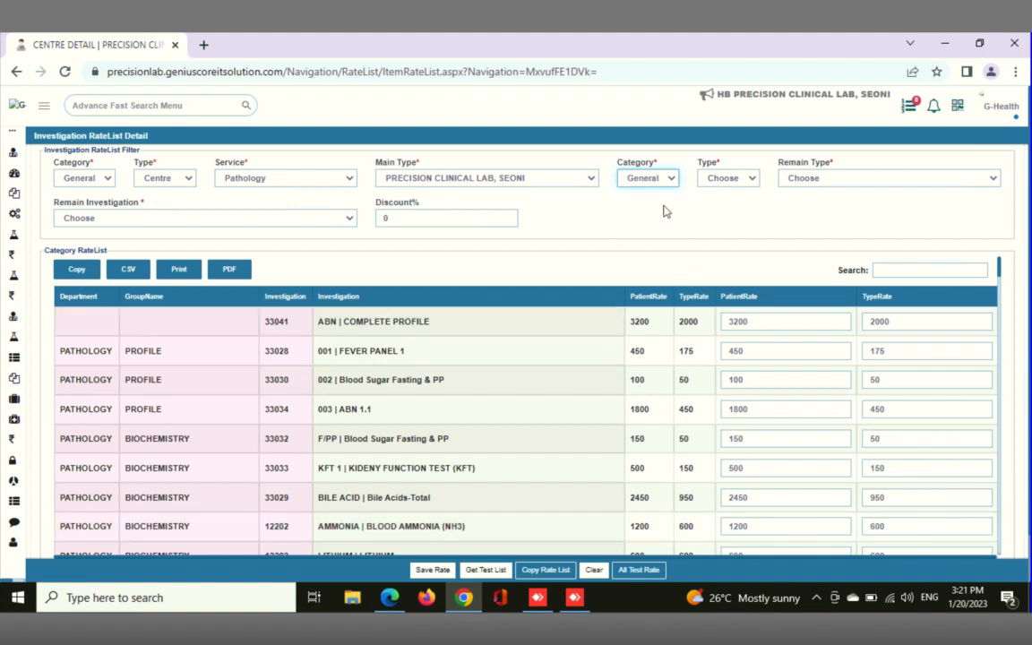
click(736, 178)
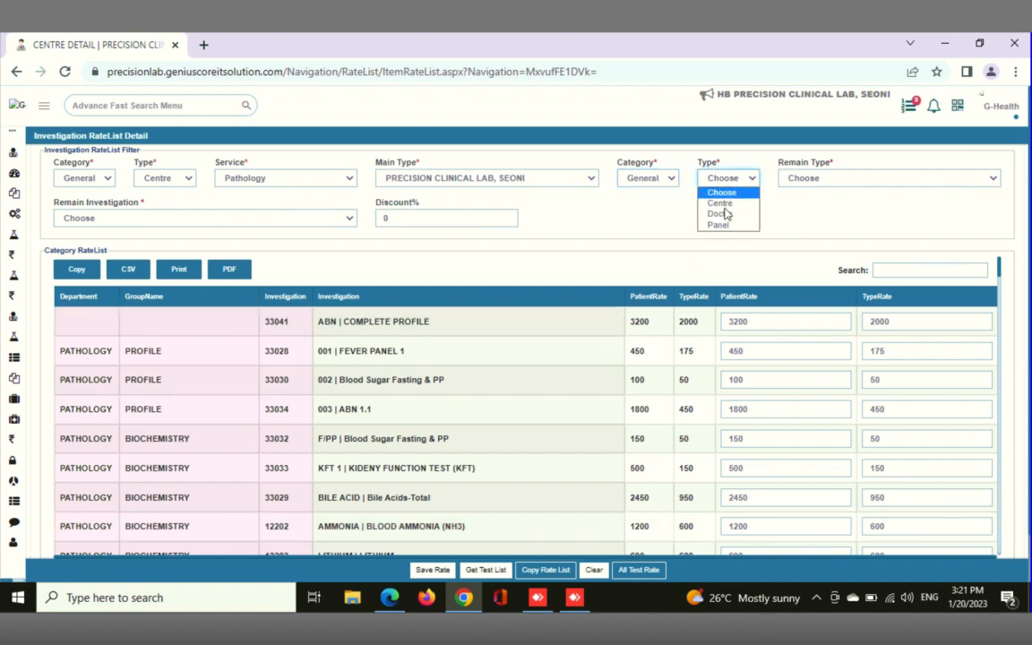
click(719, 203)
click(833, 183)
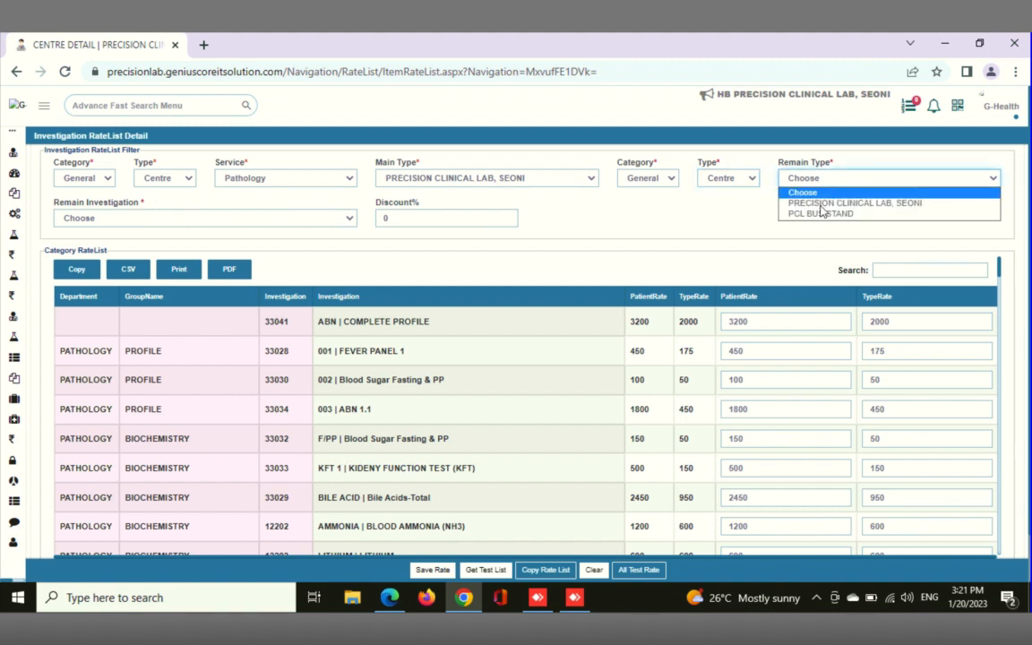
click(813, 215)
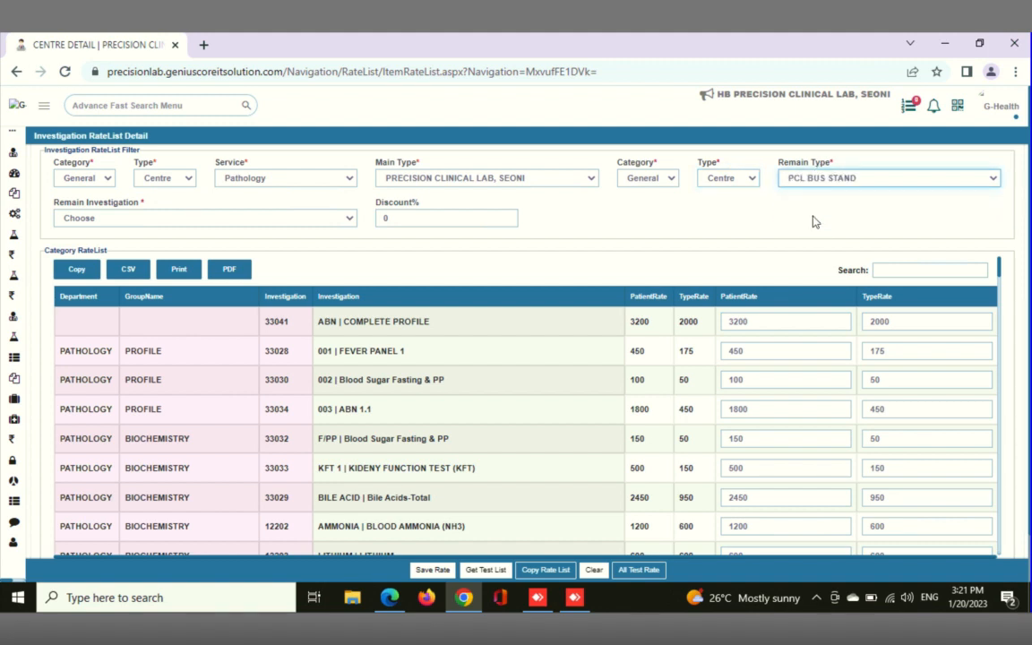
click(540, 572)
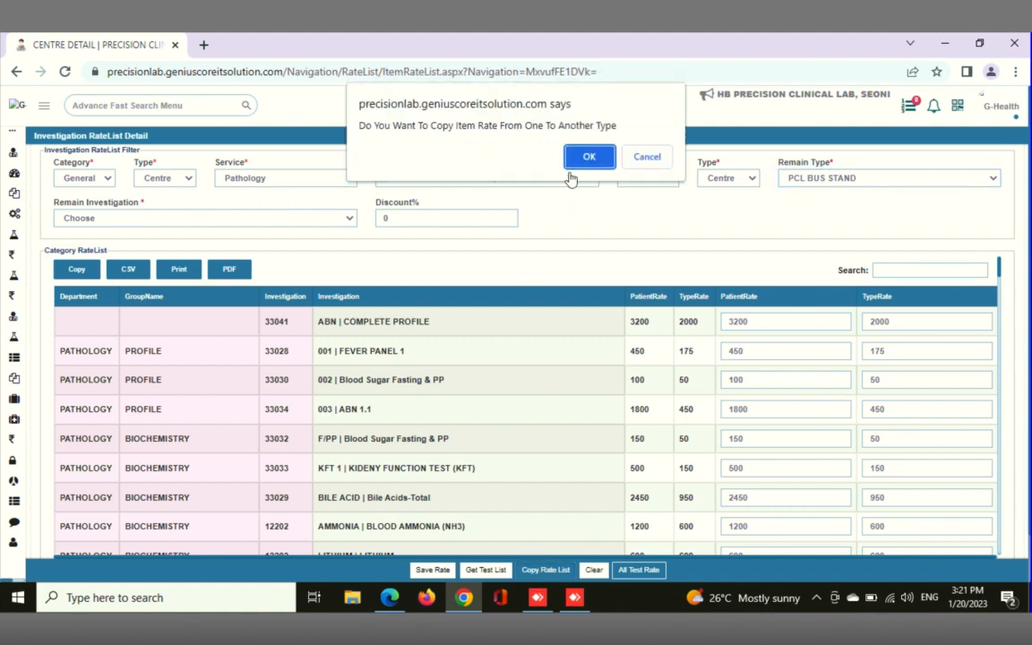
click(584, 157)
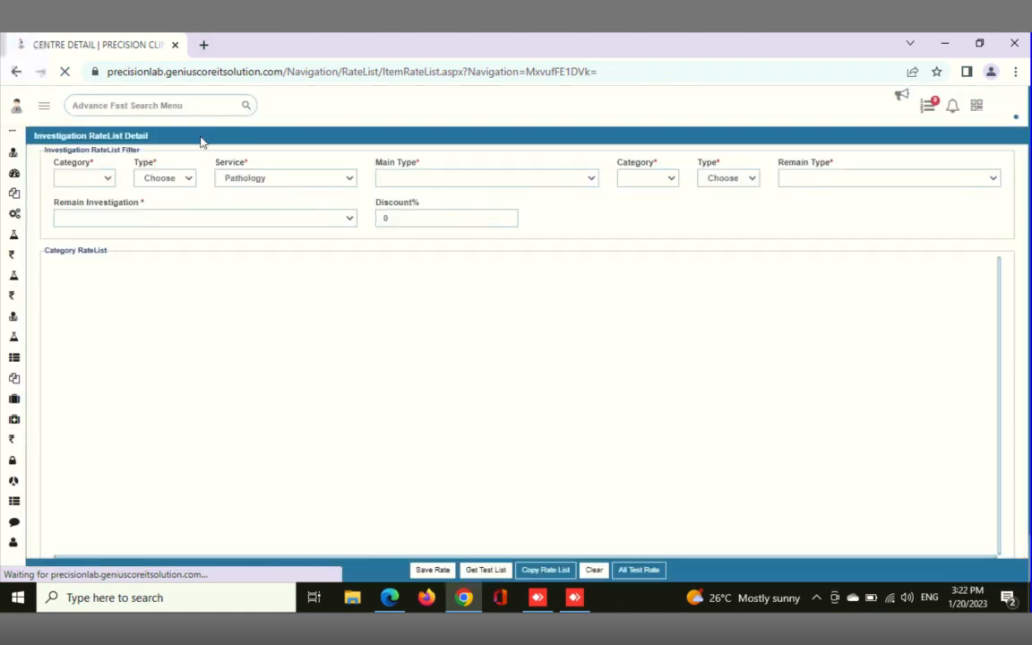
Filter the investigation rate list by type Centre and main type PCL BUS STAND, leaving the category unselected
click(108, 181)
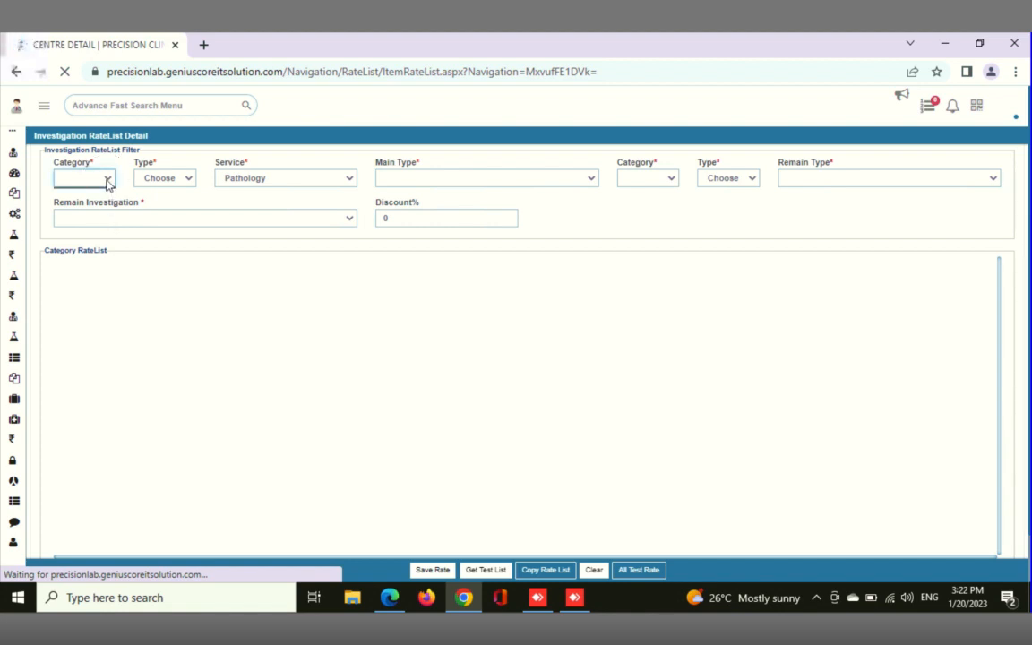
click(108, 181)
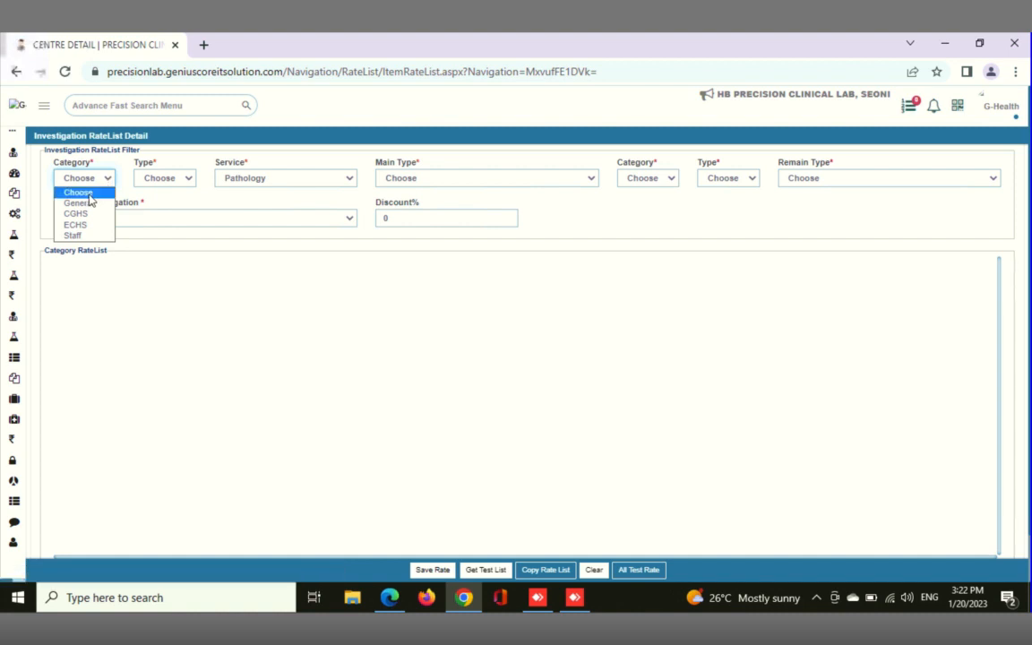
click(90, 194)
click(170, 179)
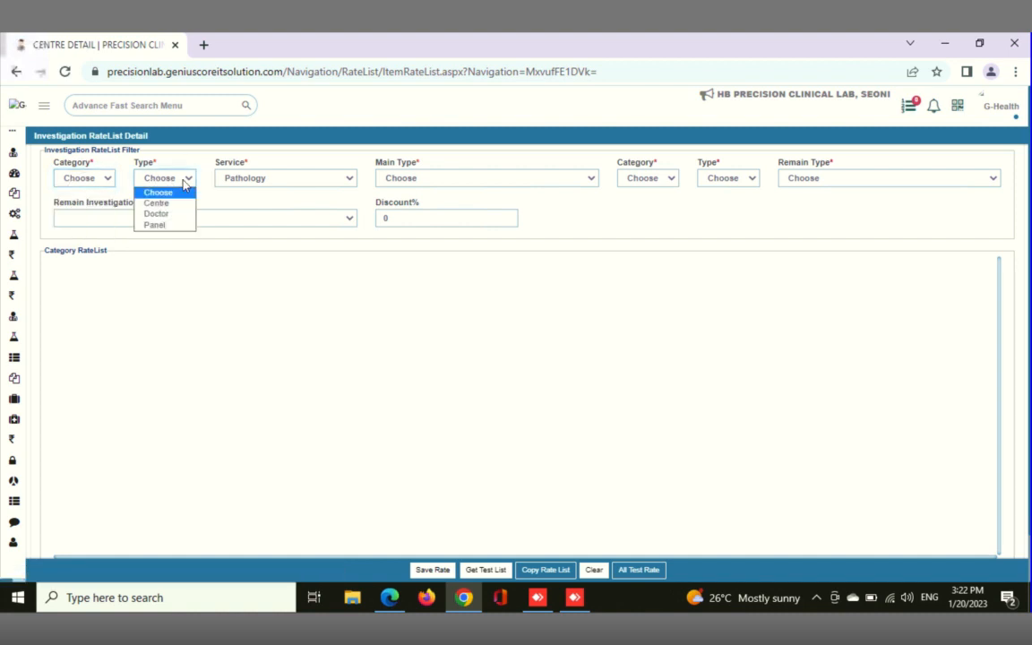
click(158, 203)
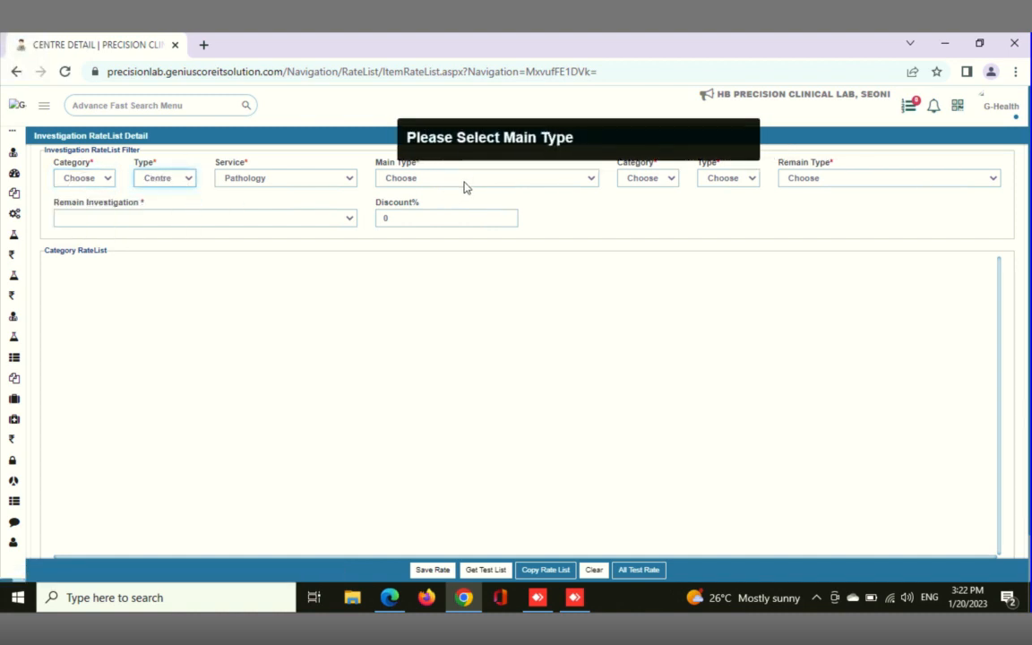
click(464, 183)
click(382, 354)
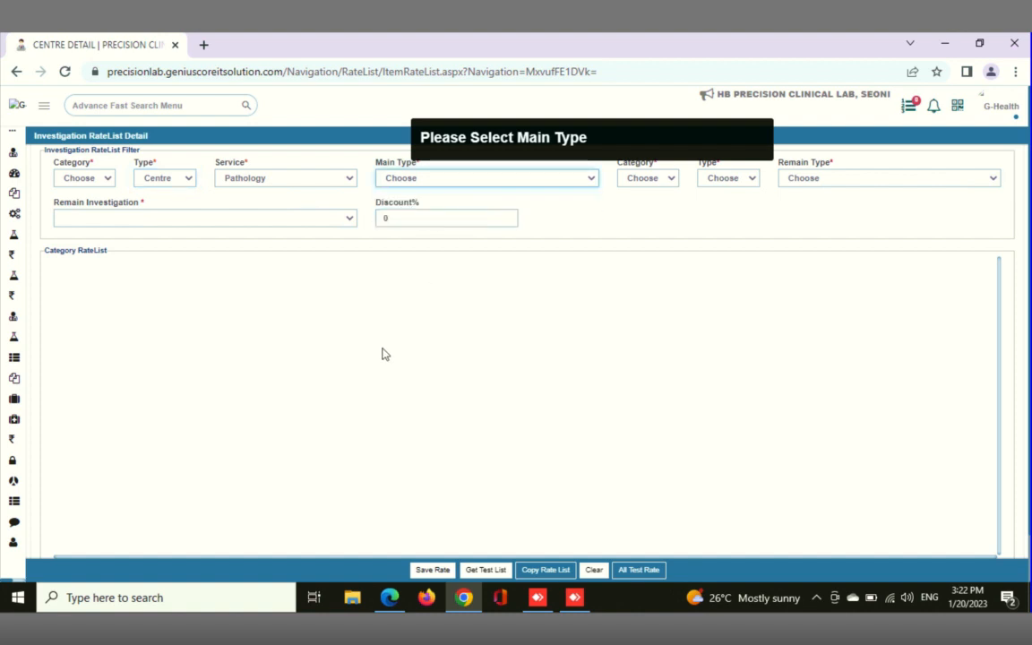
key(Down)
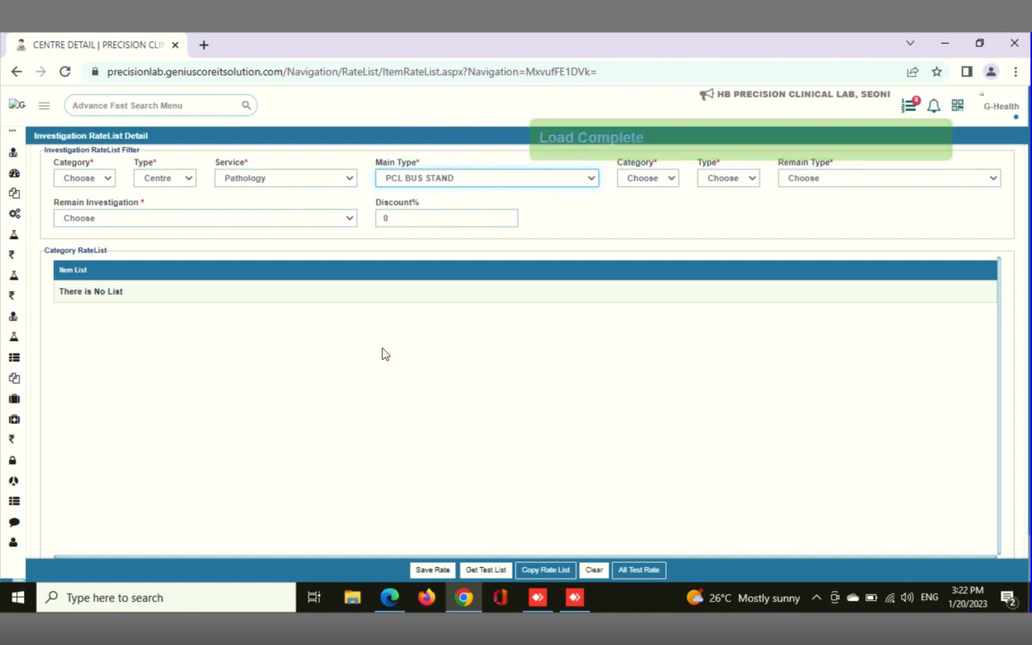
Load the test list for PCL BUS STAND and accept the confirmation
click(489, 570)
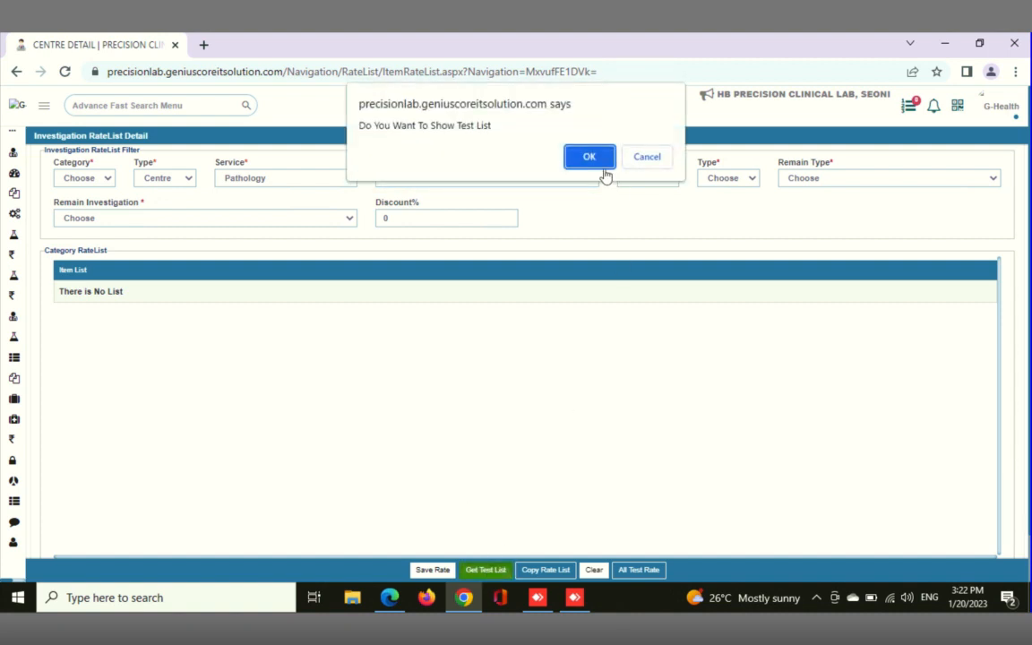
click(580, 161)
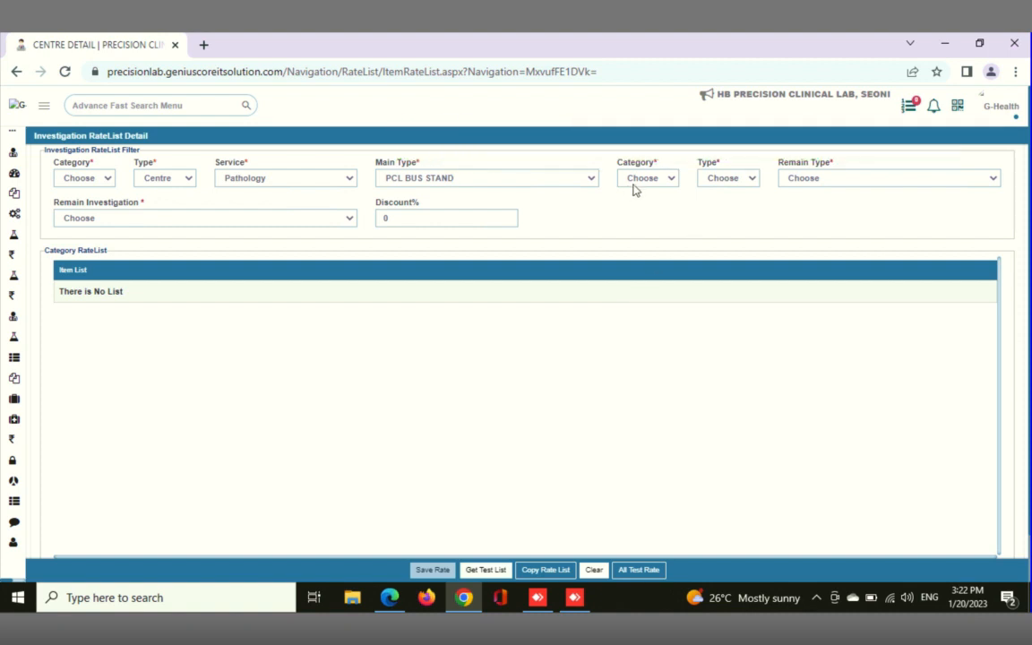
click(584, 179)
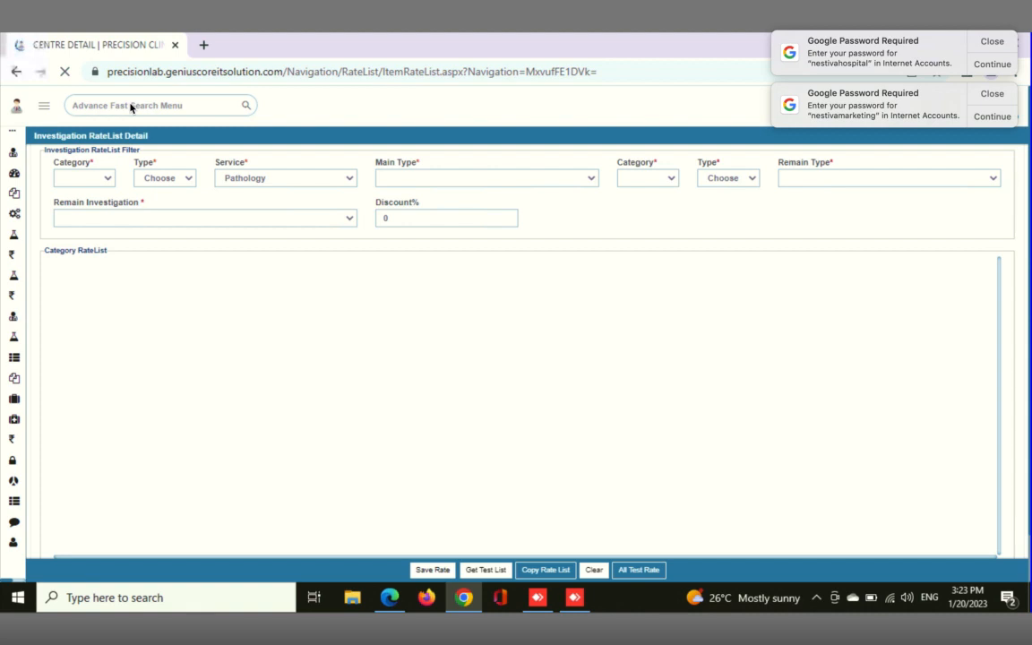
Dismiss the desktop notifications that cover the browser window
click(991, 41)
click(992, 42)
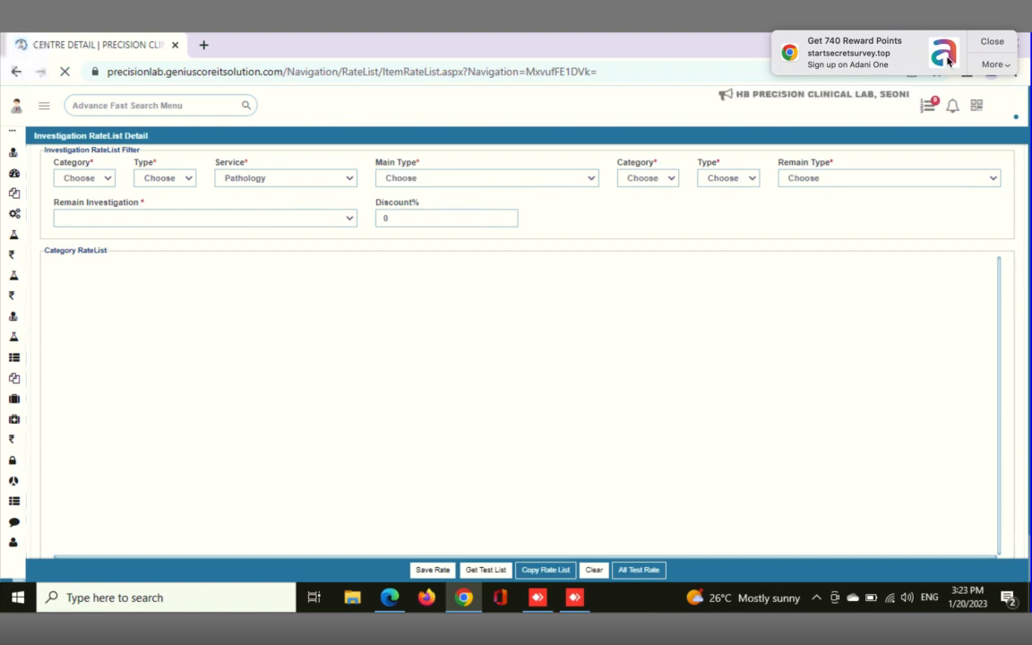
click(992, 43)
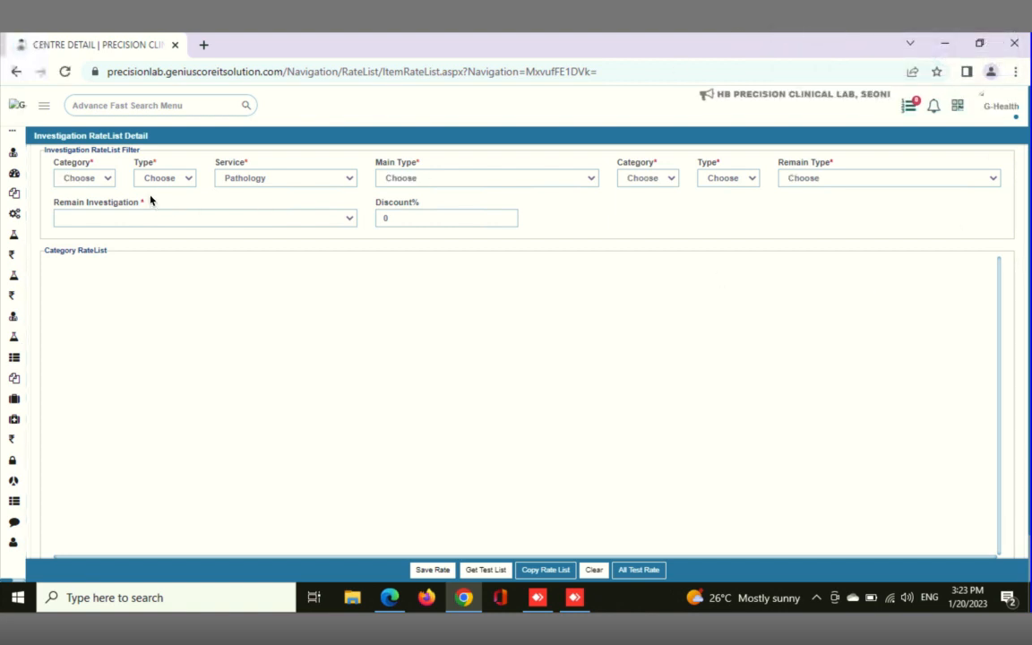
Filter the source rate list by category General, type Centre and main type PRECISION CLINICAL LAB, SEONI
click(109, 179)
click(103, 178)
click(88, 191)
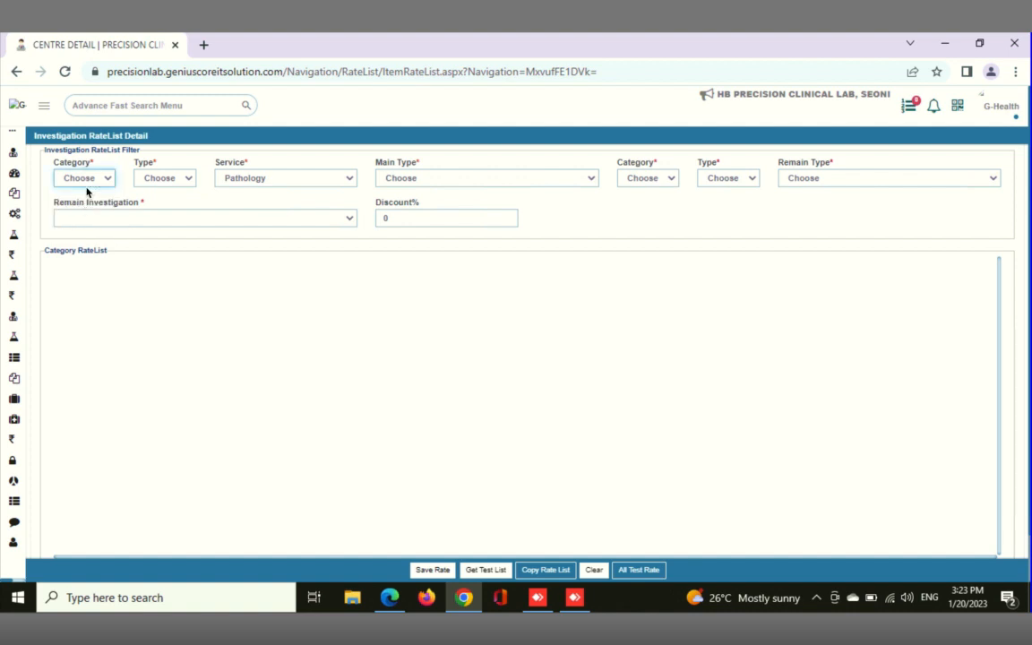
click(91, 178)
click(82, 204)
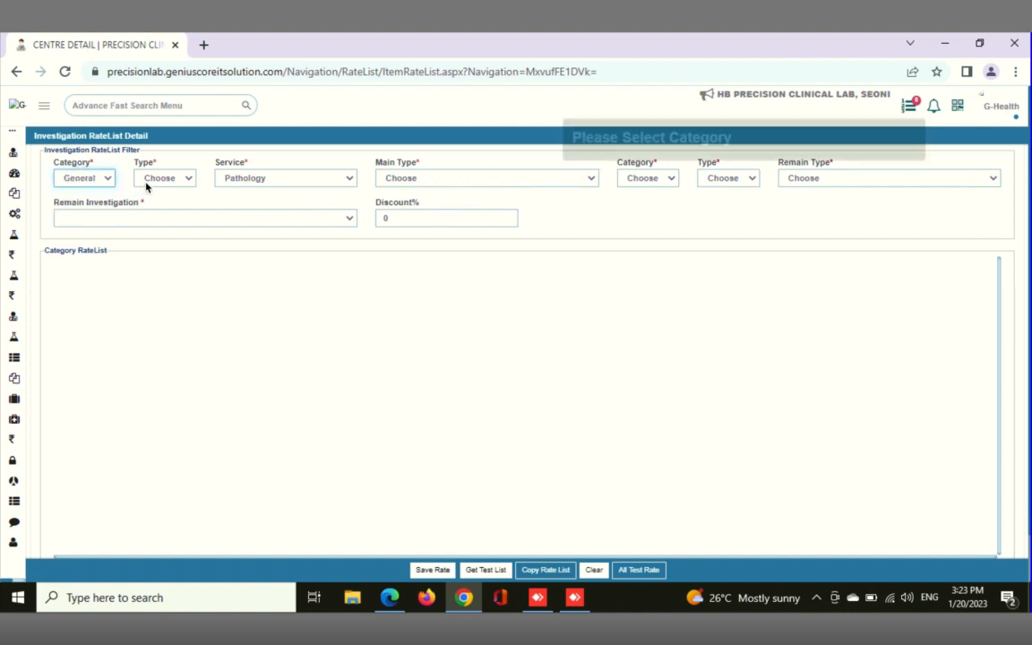
click(152, 179)
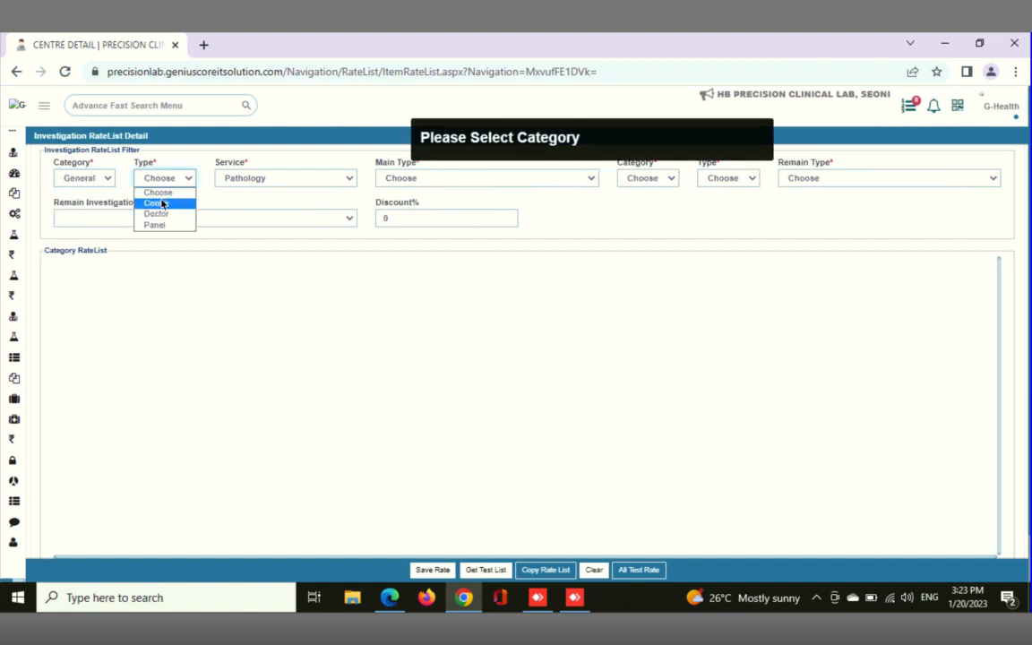
click(219, 202)
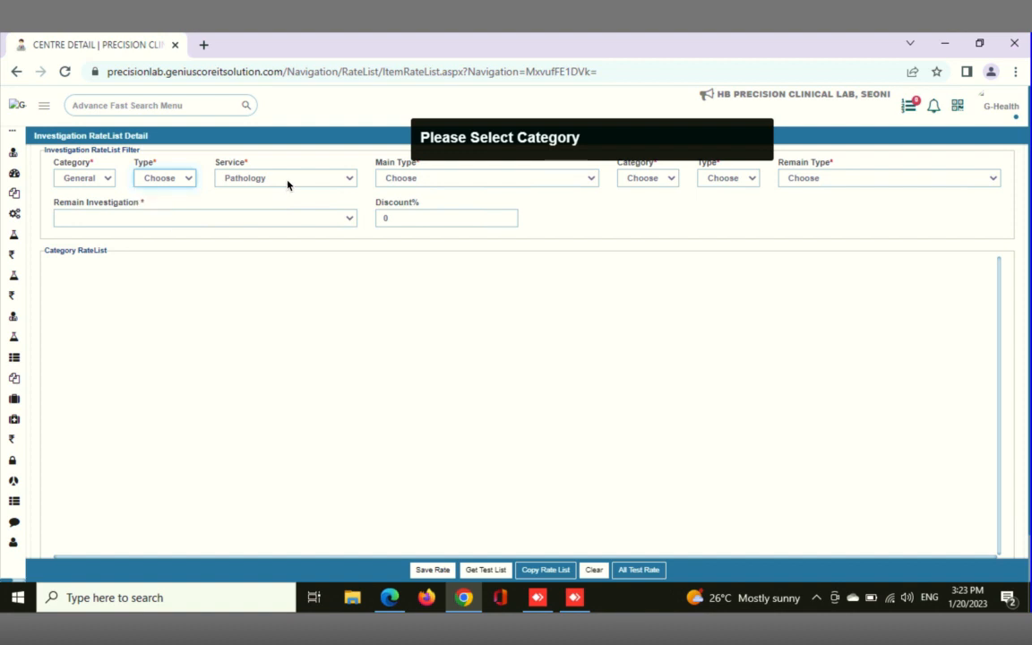
click(449, 184)
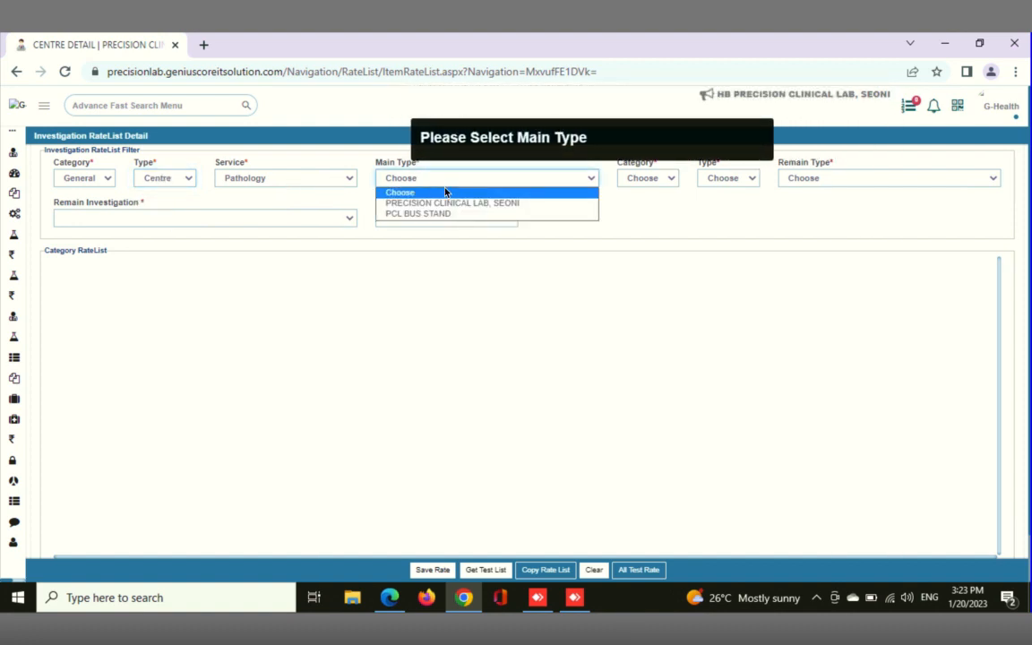
click(442, 211)
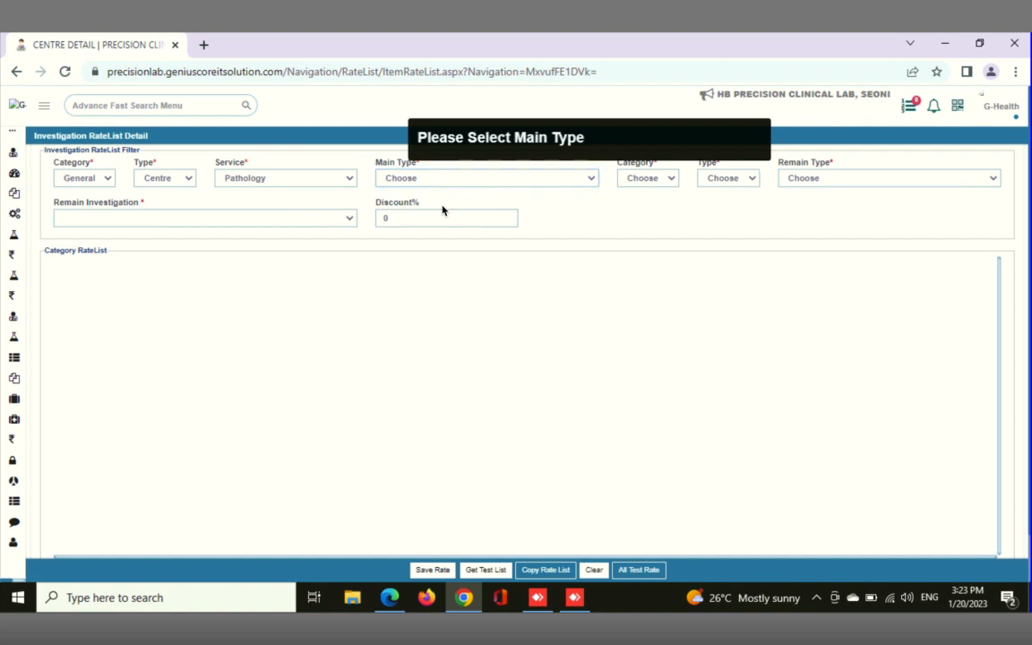
click(439, 183)
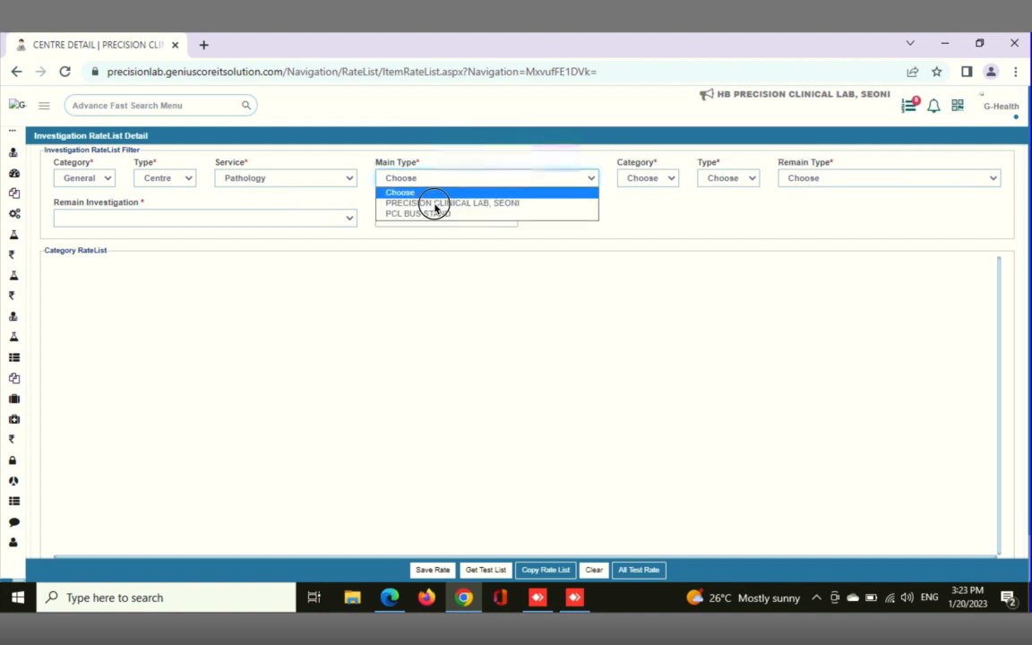
click(435, 206)
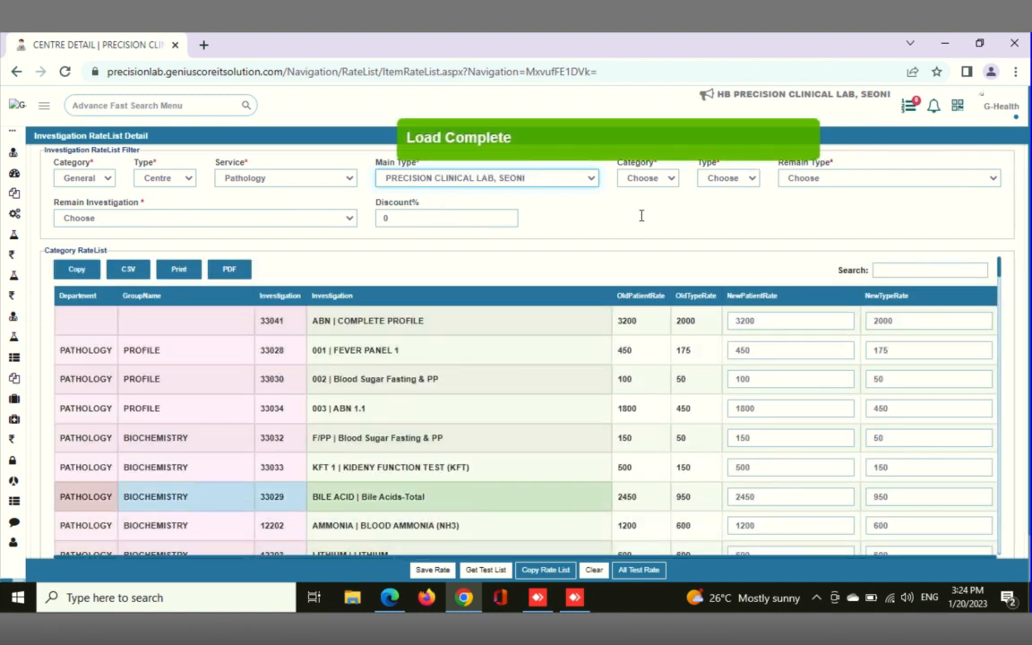
Copy the loaded rate list to category General, type Centre and remain type PCL BUS STAND, accepting the confirmation
click(670, 179)
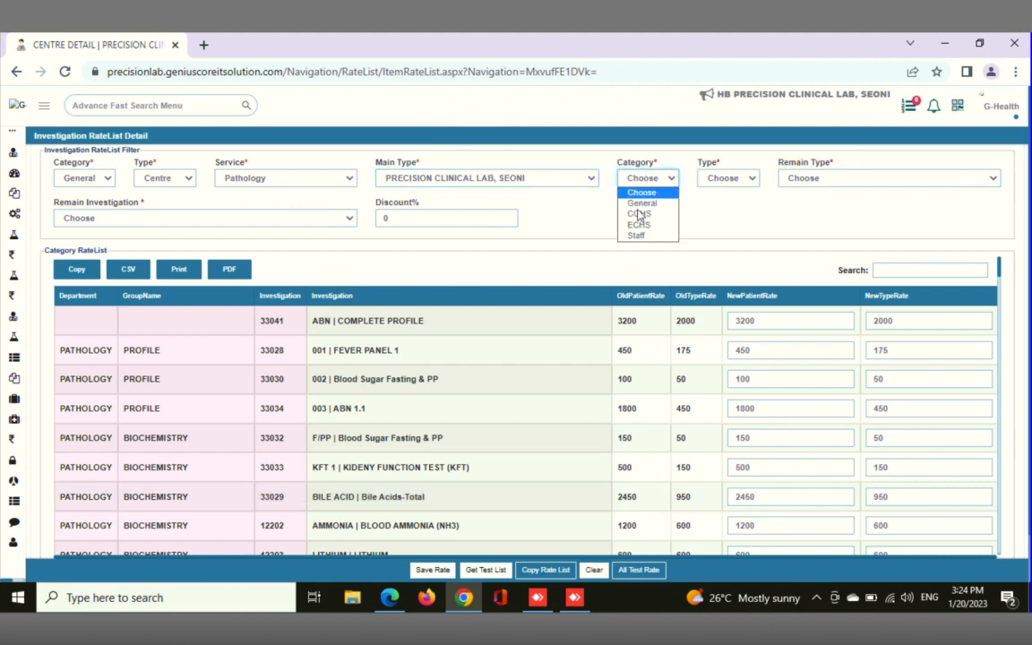
click(643, 201)
click(745, 180)
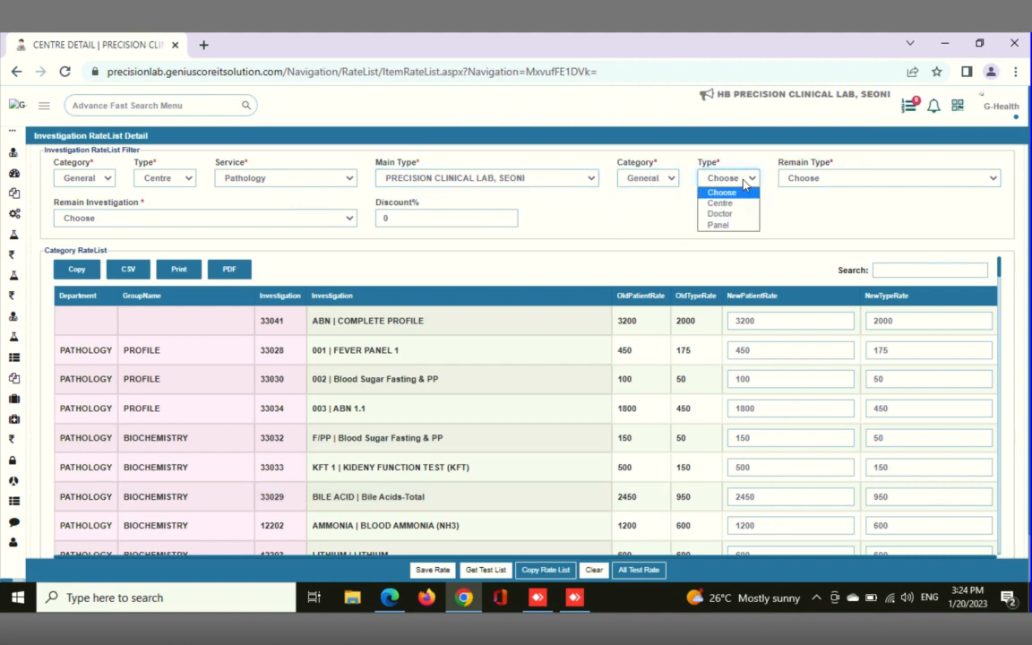
click(721, 203)
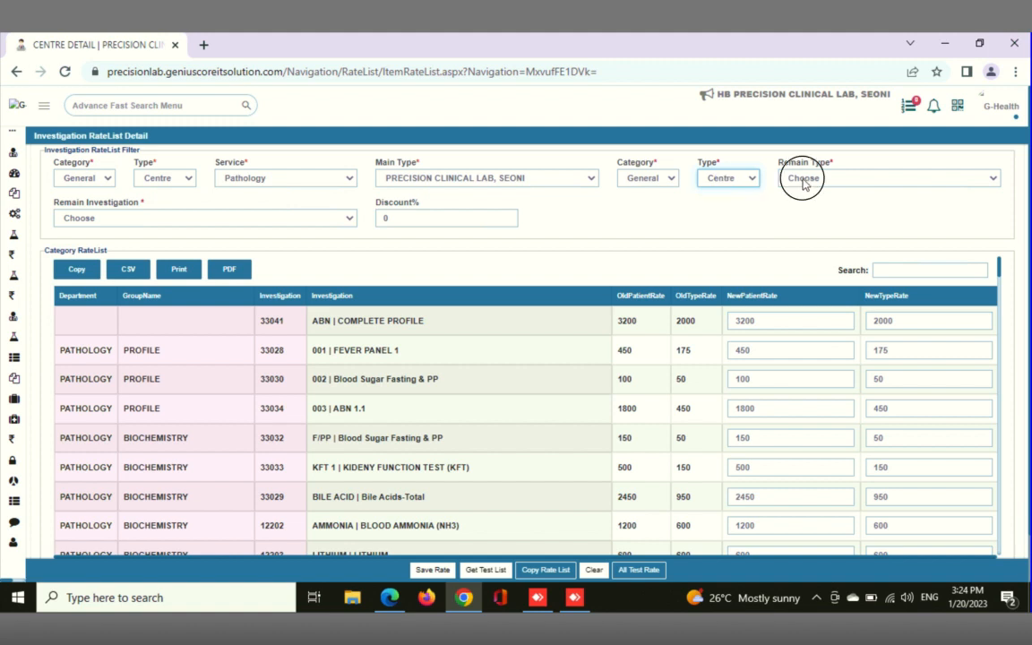
click(799, 178)
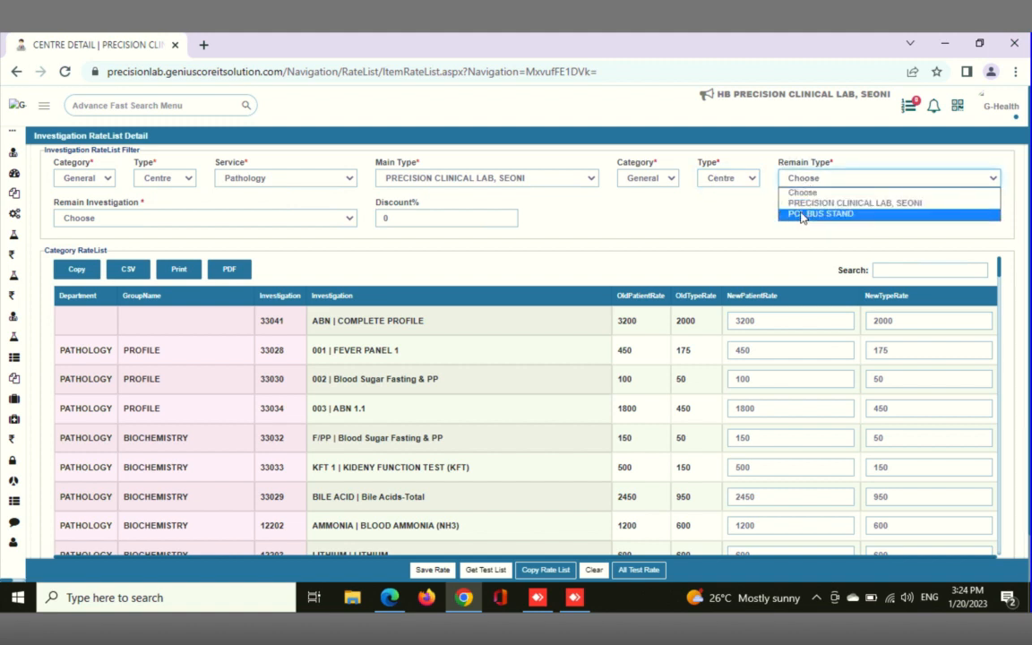
click(803, 214)
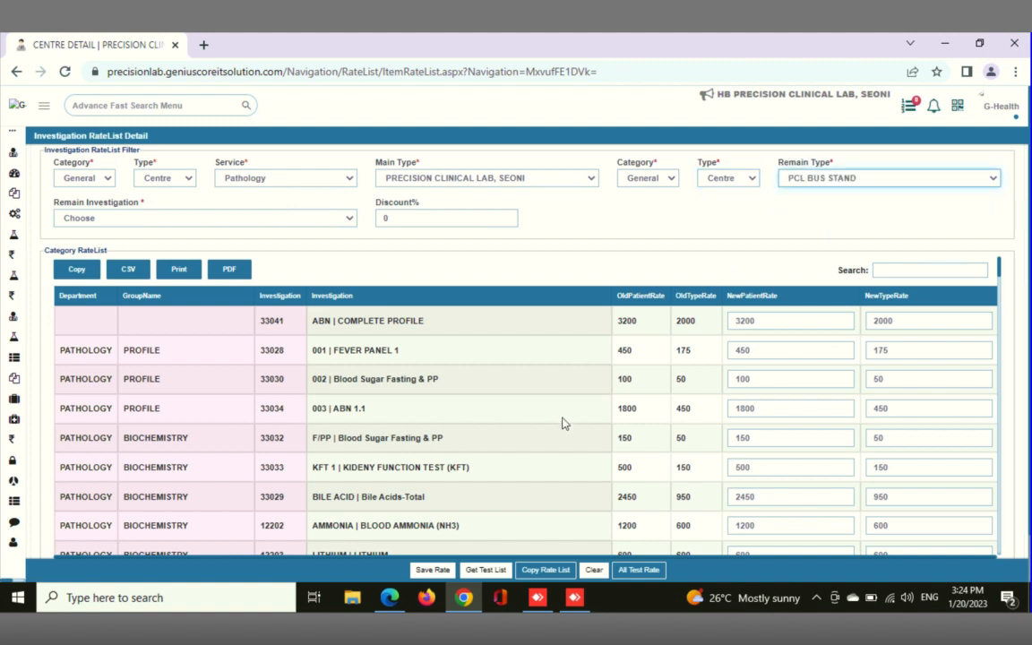
click(556, 571)
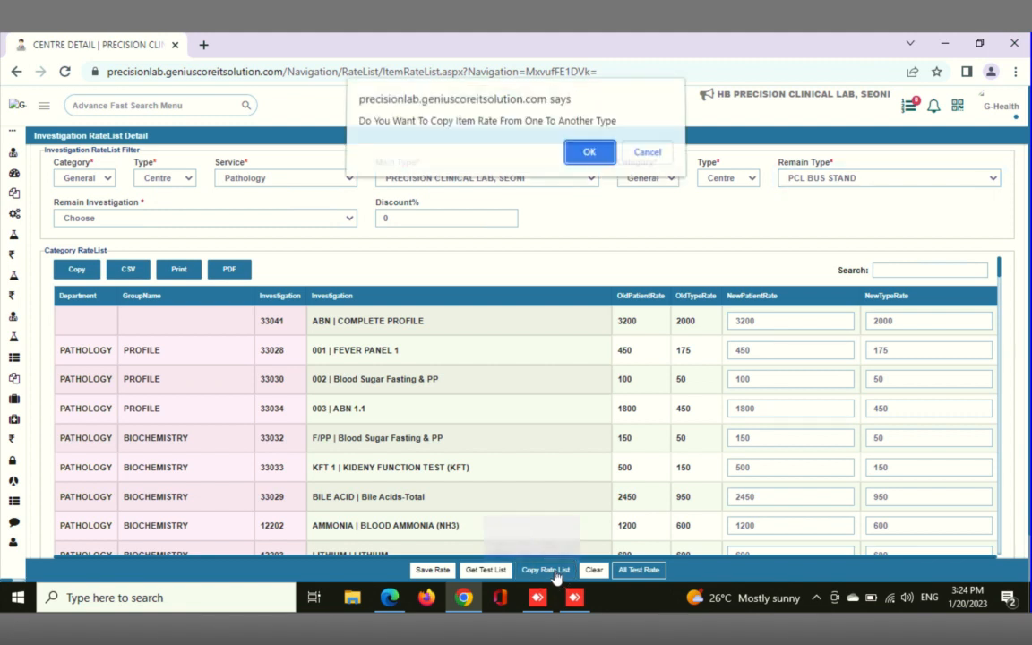
click(588, 158)
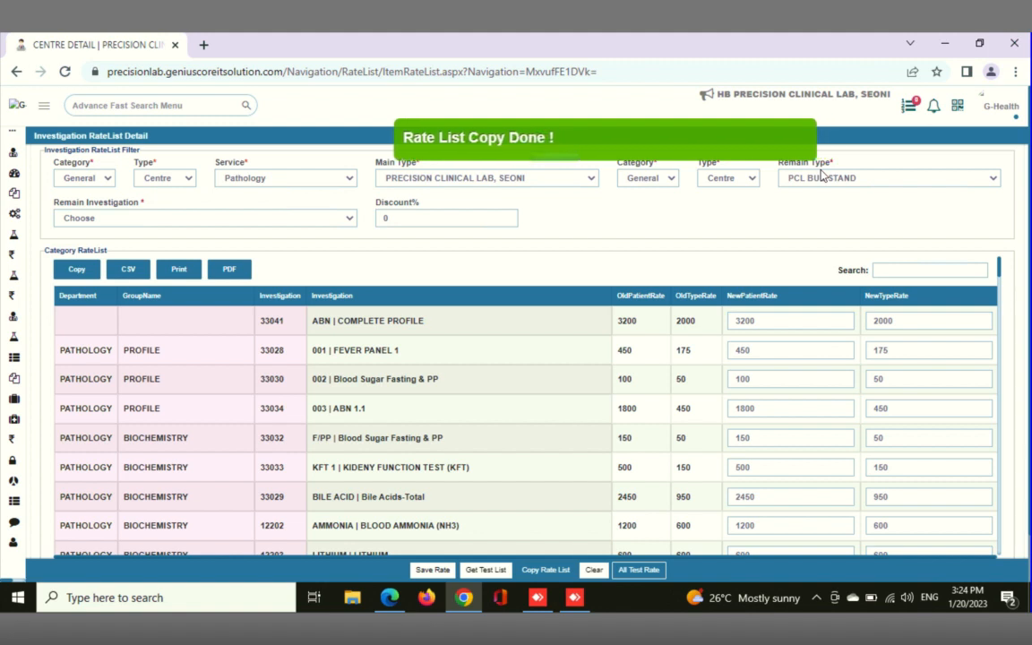
Save the rates and reload the rate list page
click(432, 570)
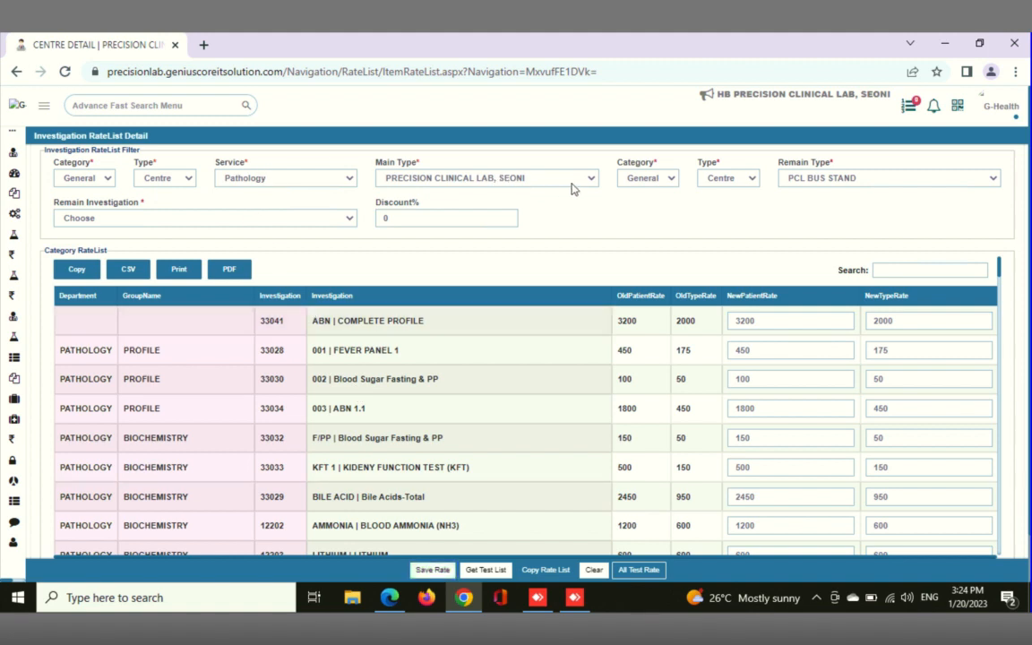
click(65, 71)
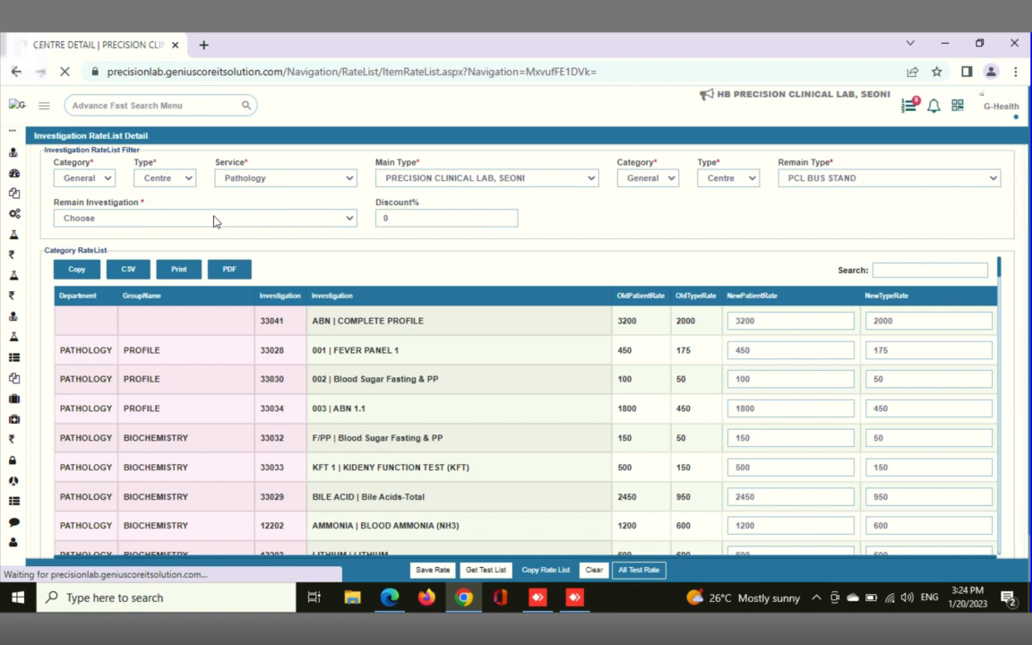
mouse_move(667, 27)
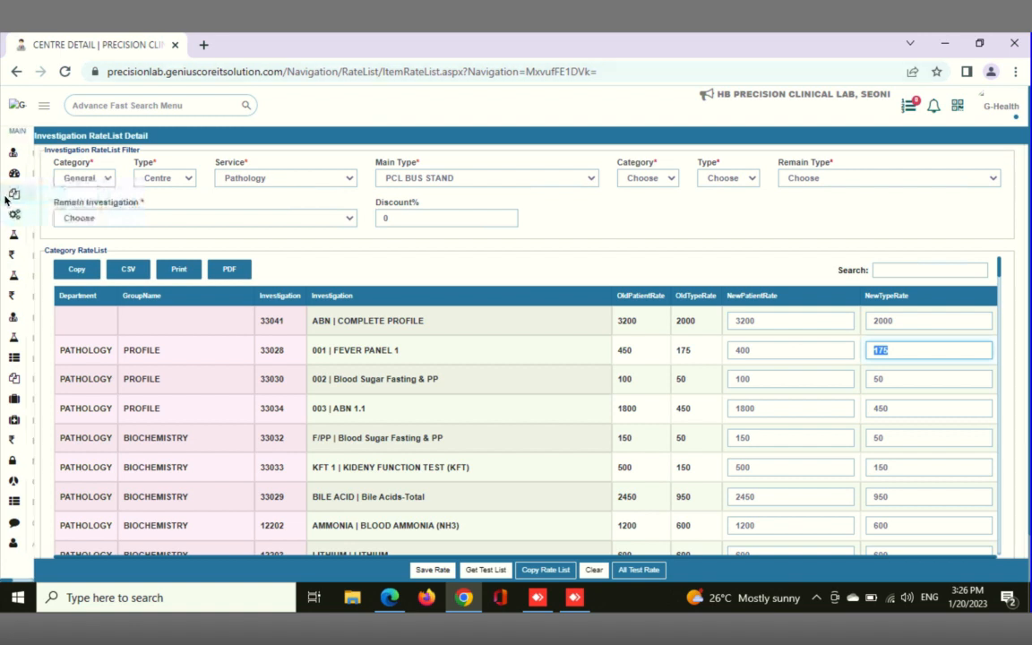
Search the application menu for "user" and open the User Registration page
mouse_move(5, 199)
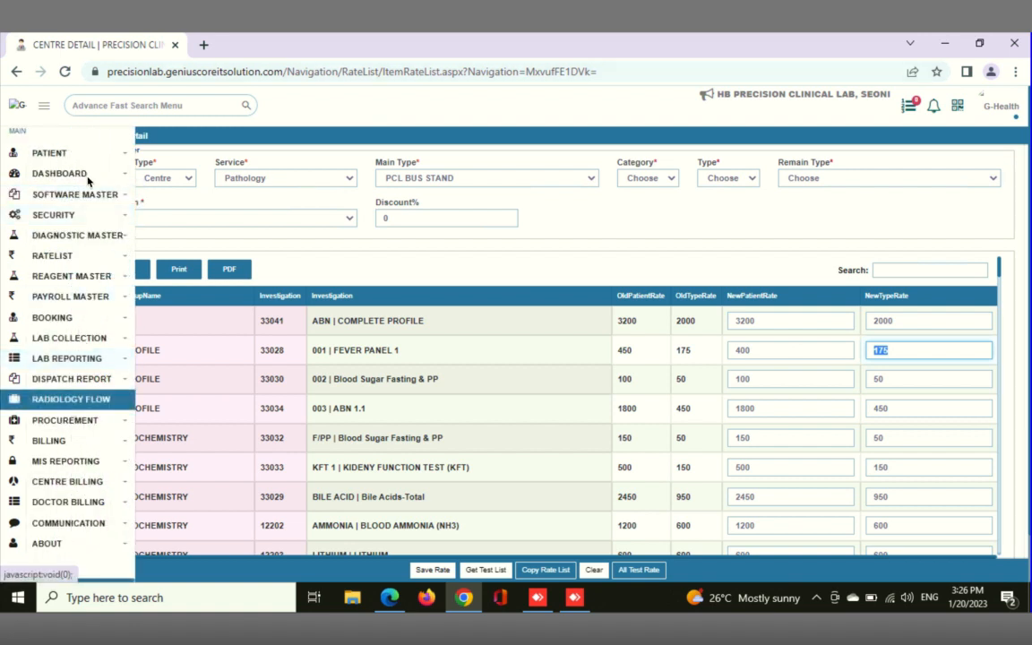
click(125, 106)
text(user)
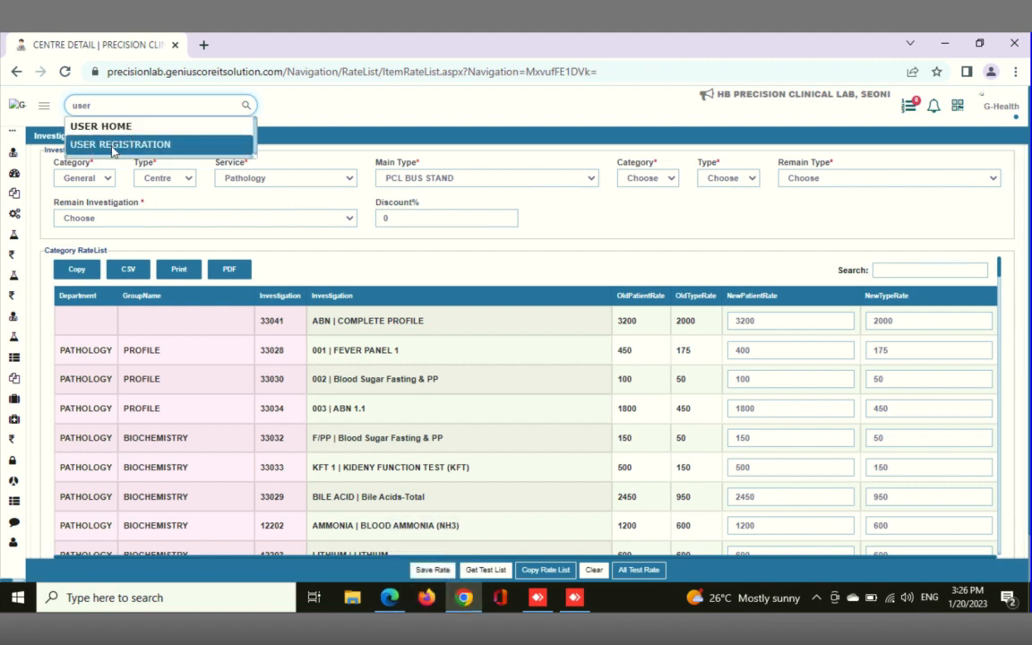
click(112, 145)
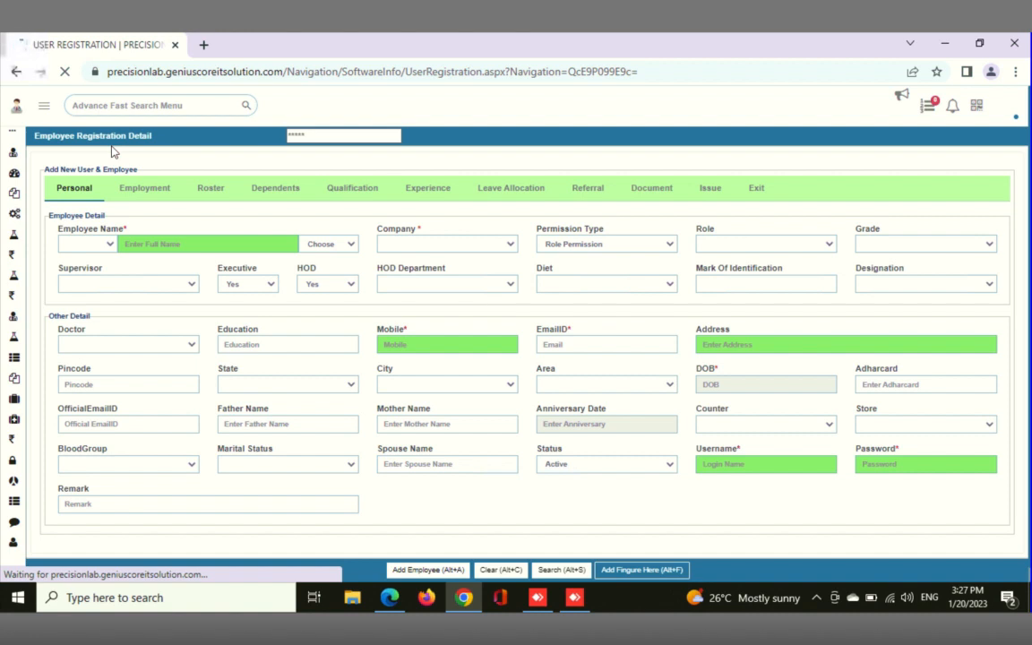
Keep the title MR. for the new employee and enter the employee's full name, correcting the spelling
click(110, 245)
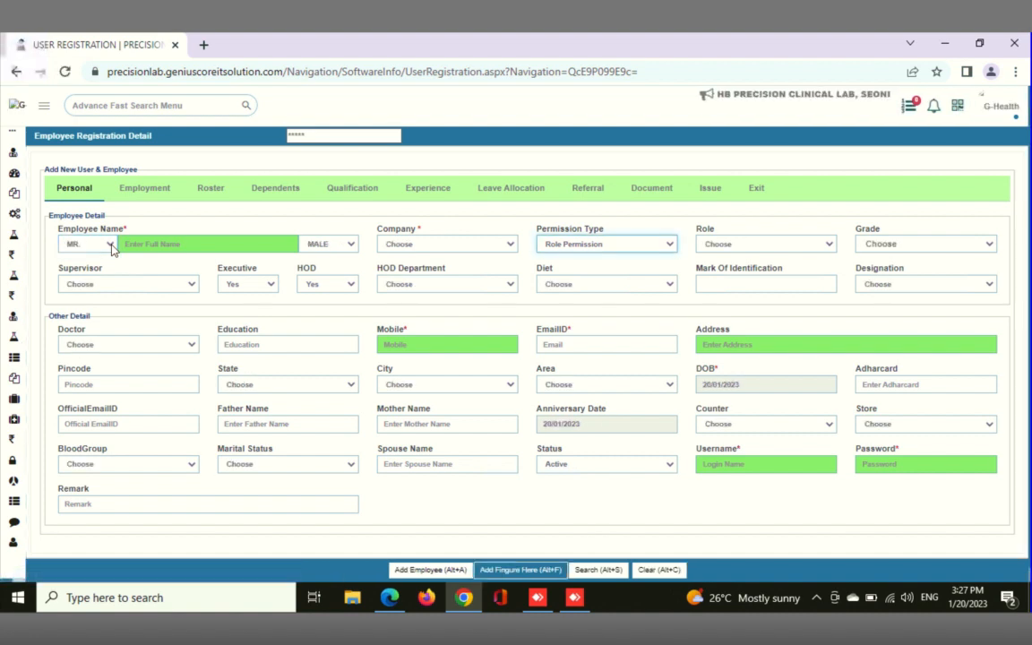
click(110, 245)
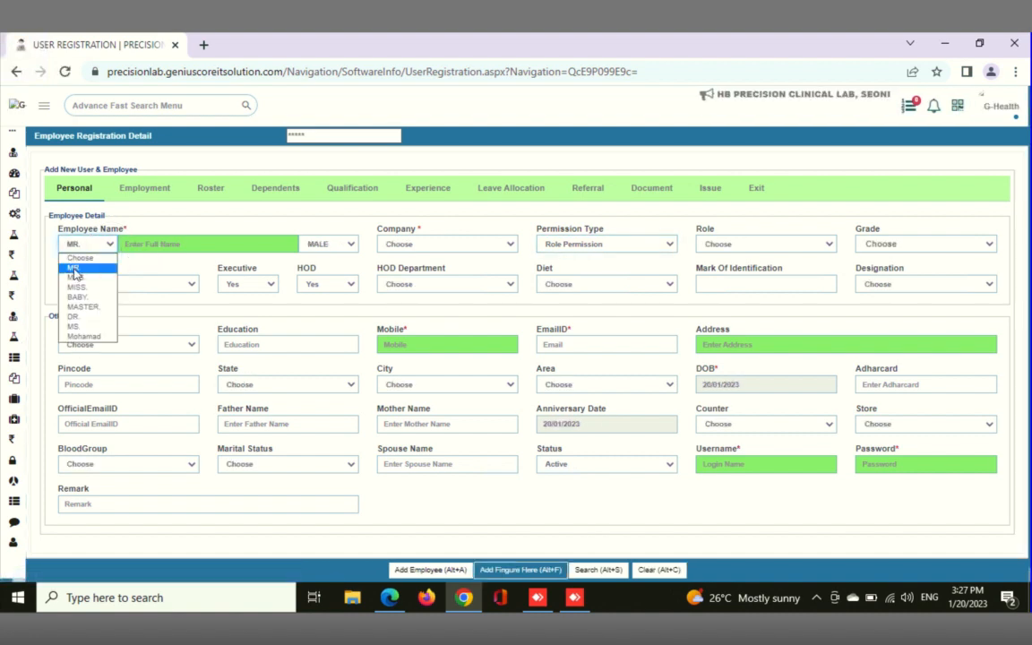
click(145, 243)
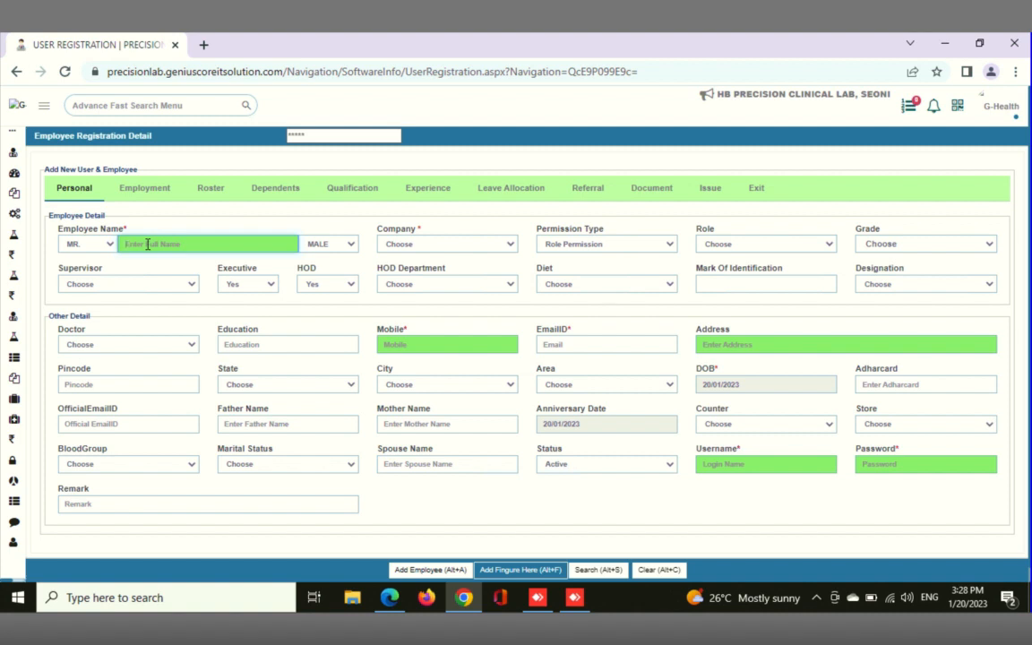
click(143, 244)
click(146, 244)
key(BackSpace)
key(End)
Assign the employee to company PRECISION CLINICAL LAB, SEONI with the role FLABOMIST
click(491, 242)
click(441, 268)
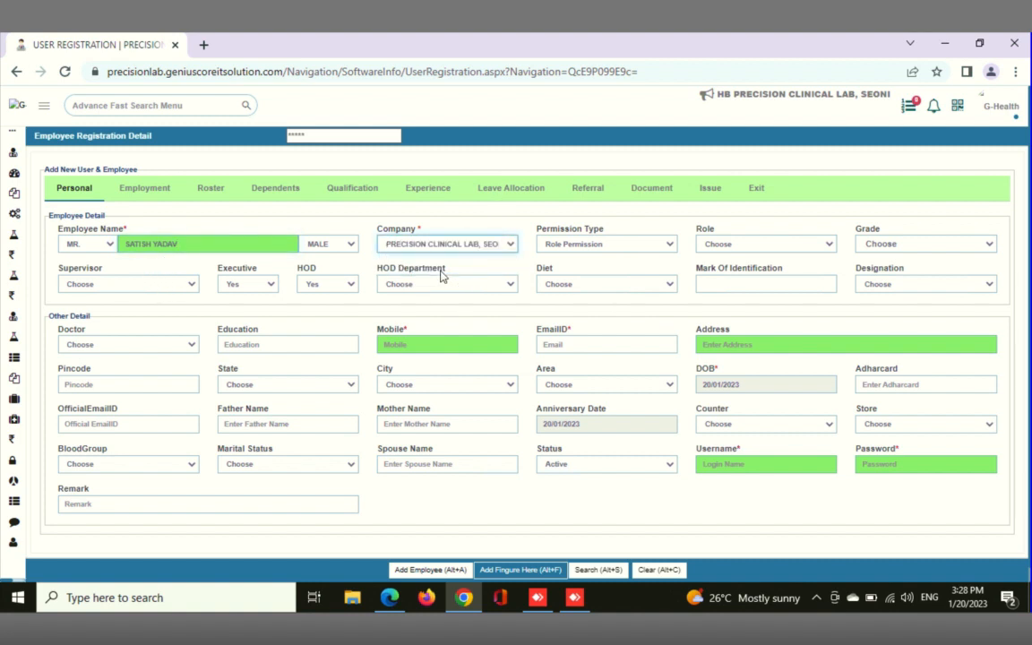
click(734, 241)
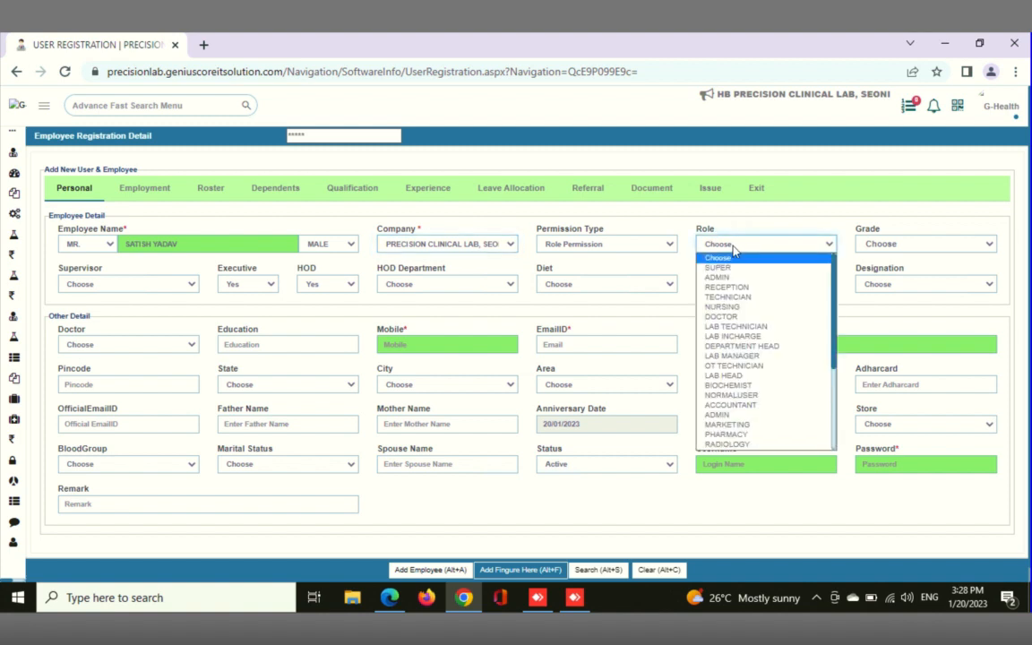
scroll(733, 370, down, 1)
scroll(732, 370, down, 4)
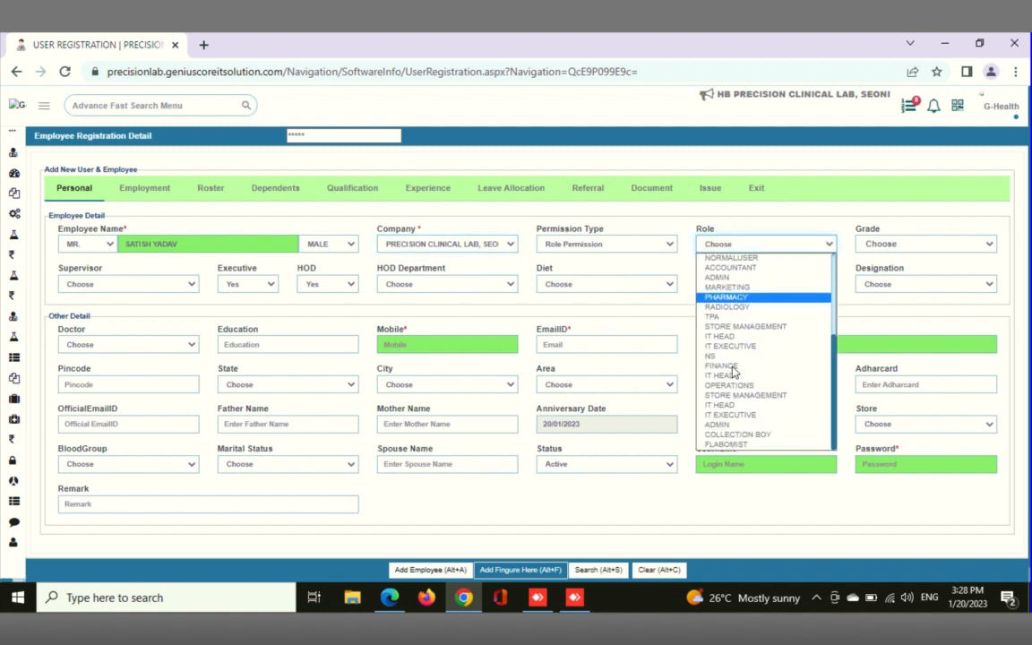
click(737, 446)
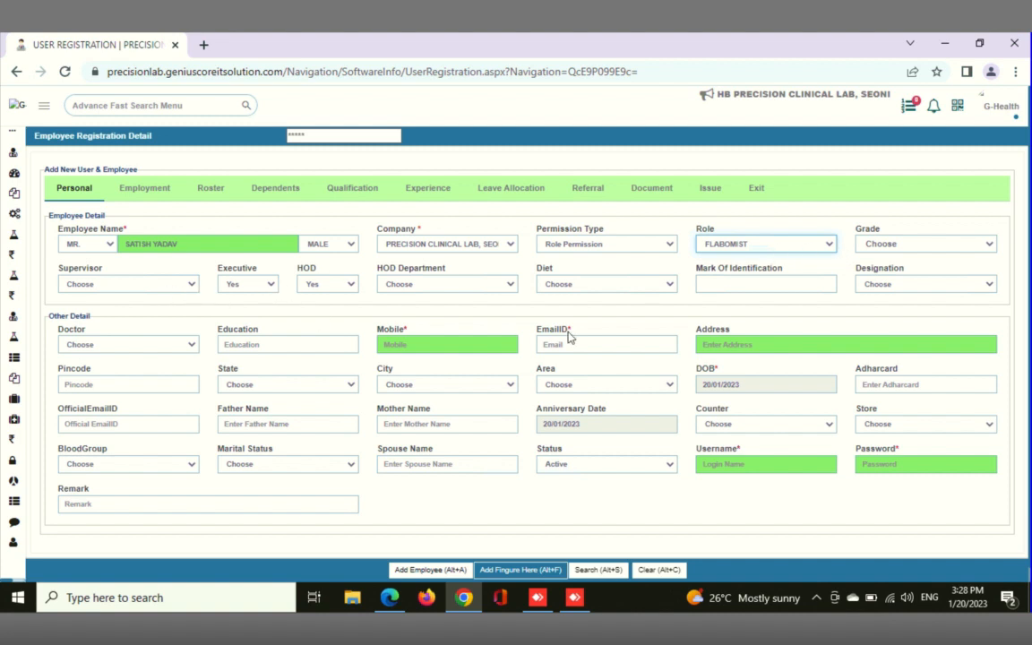
Fill in the employee's mobile number and address
click(445, 345)
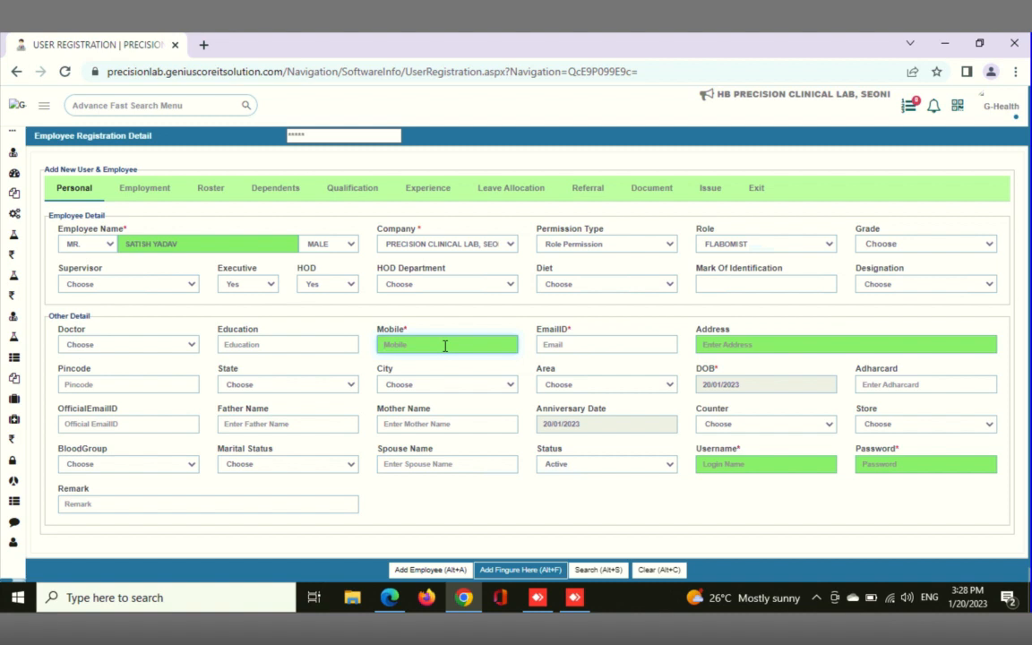
text(0000000000)
click(723, 345)
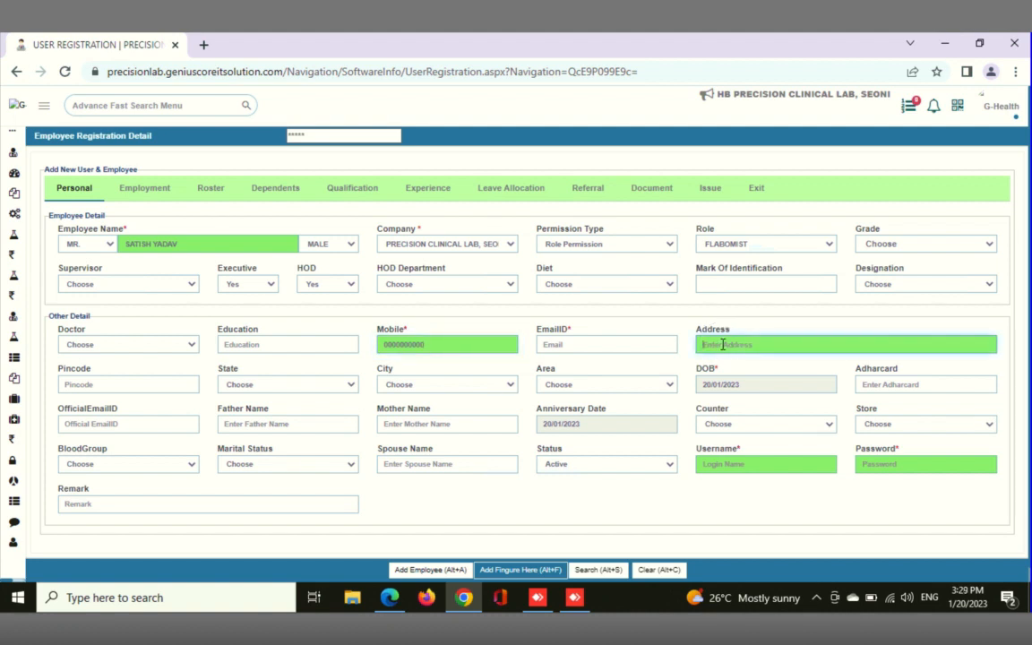
text(mp)
Enter the employee's login username and account password, and add the employee
click(729, 464)
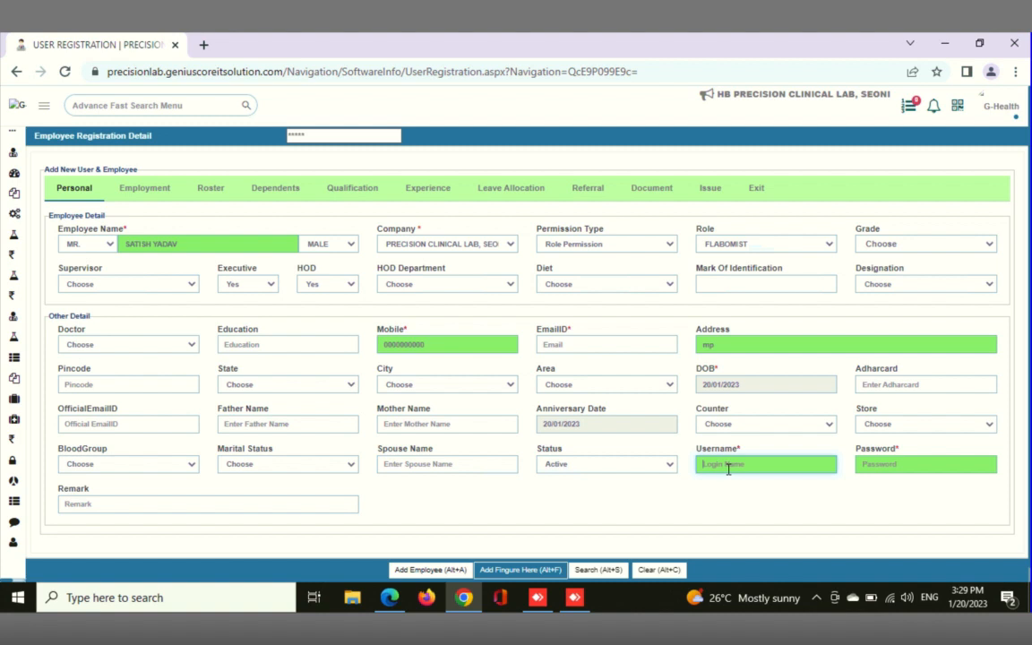
text(Satish)
click(898, 467)
text(S)
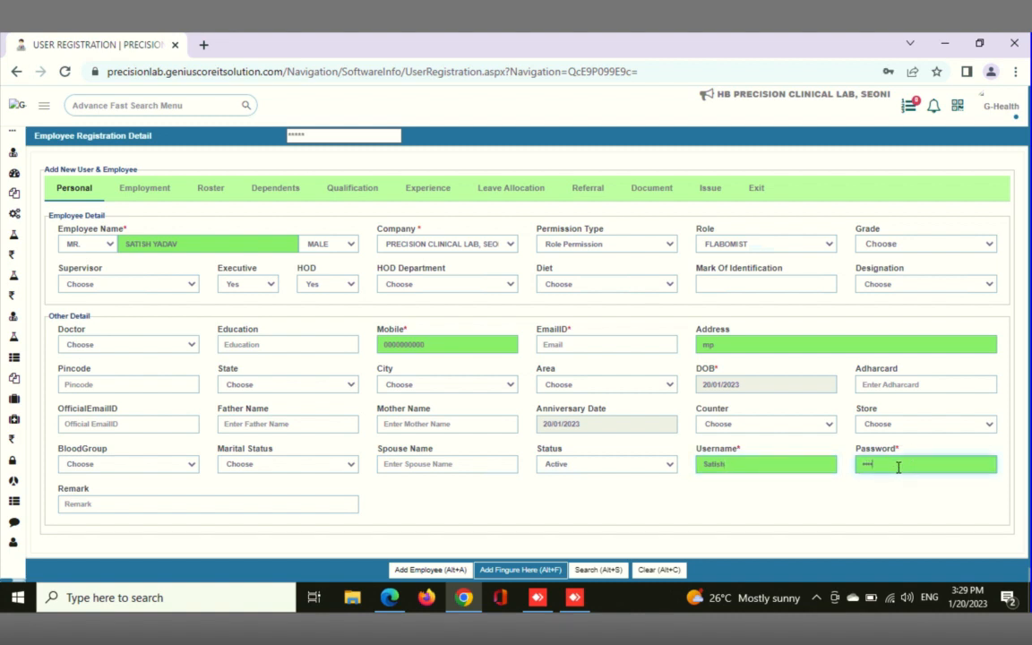
click(429, 571)
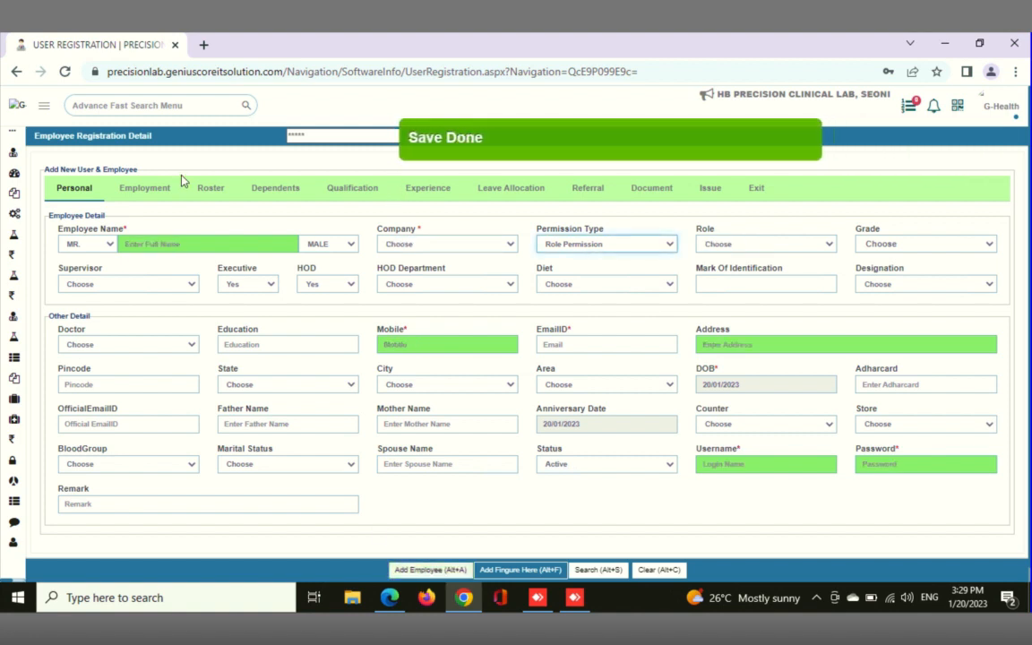
Search the application menu for "centre" and open the Centre Permission page
click(128, 107)
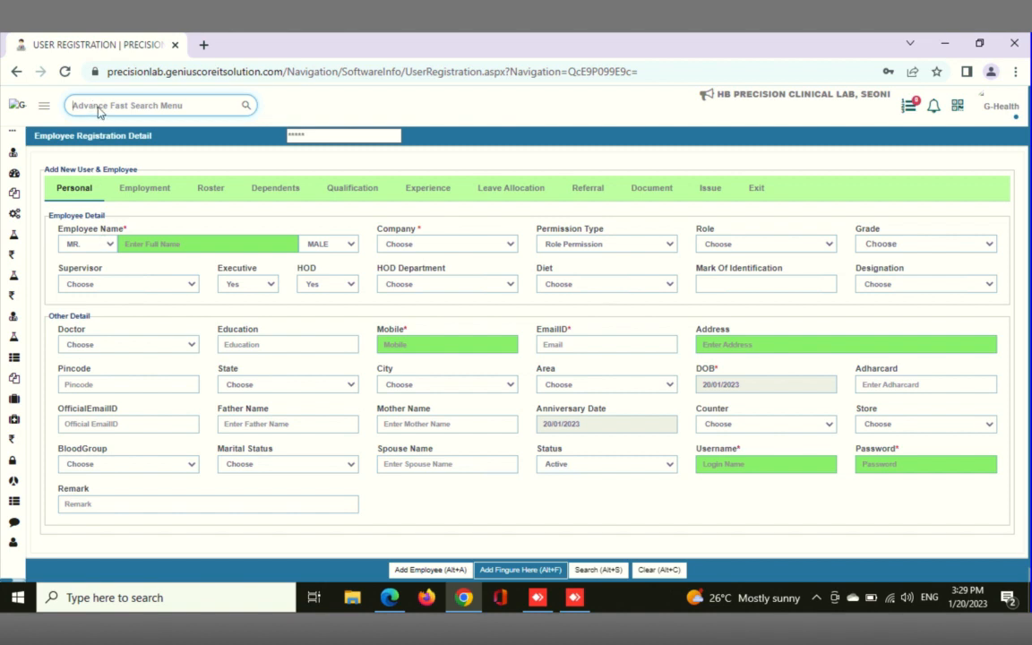
text(centre)
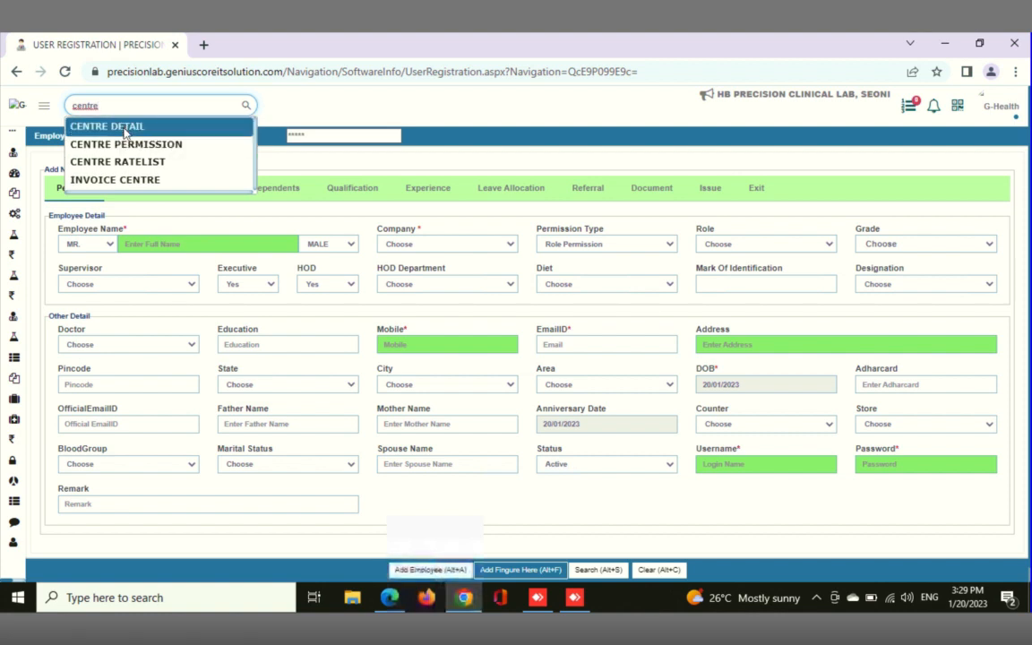
click(121, 145)
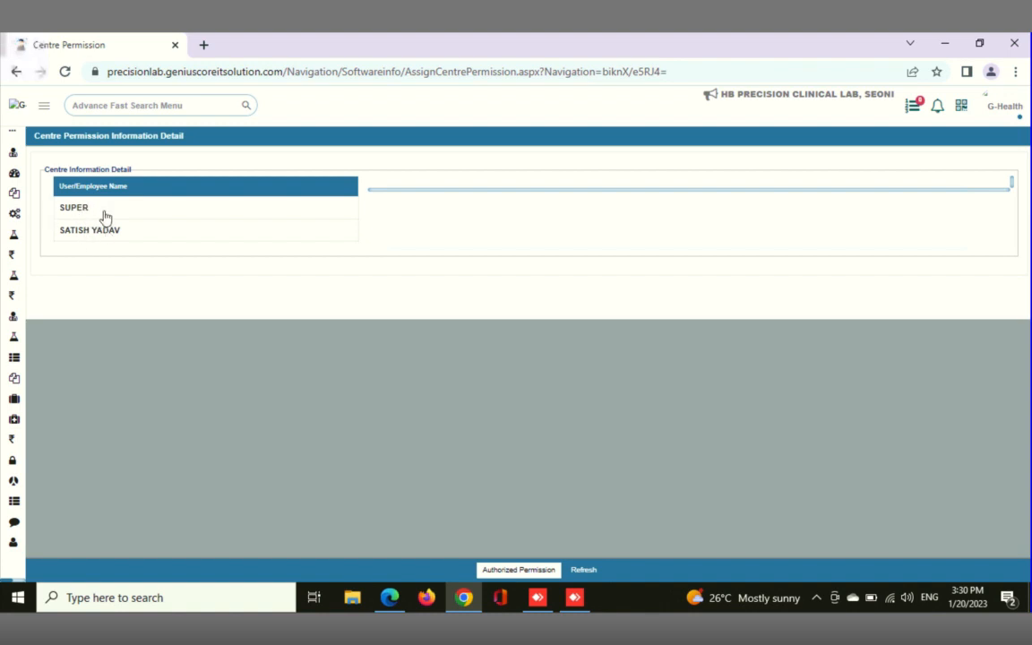
Authorize the newly registered employee for the PCL BUS STAND centre only
click(88, 236)
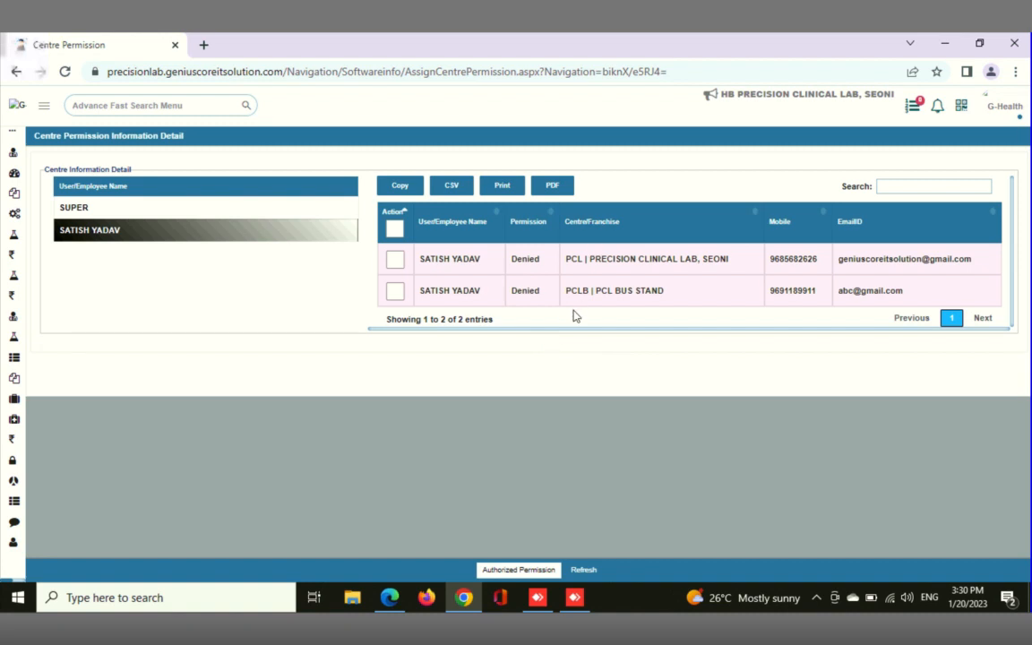
click(395, 293)
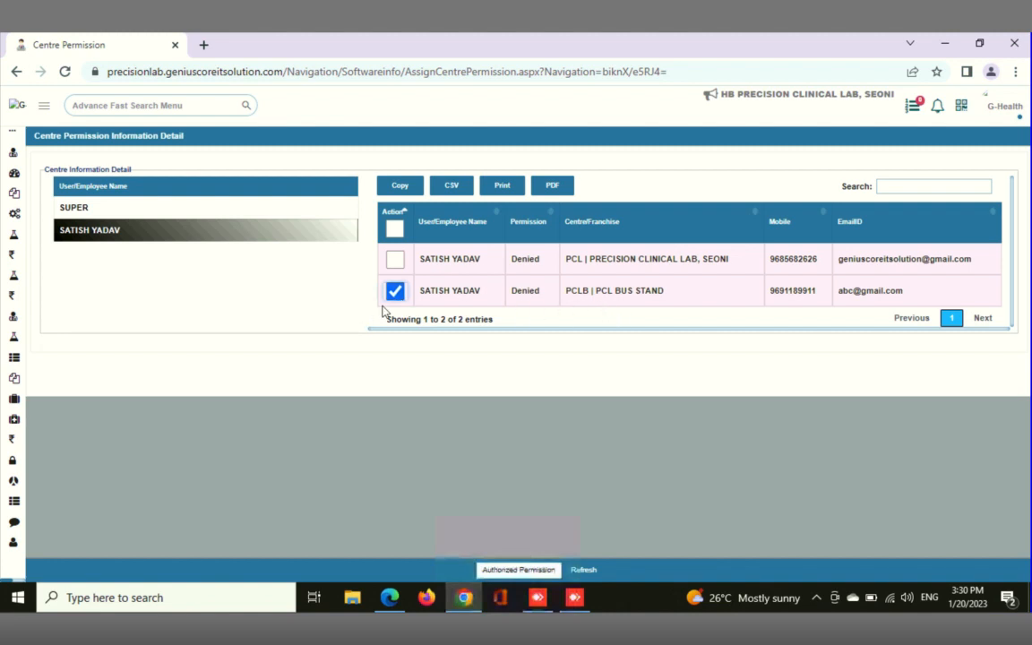
click(533, 573)
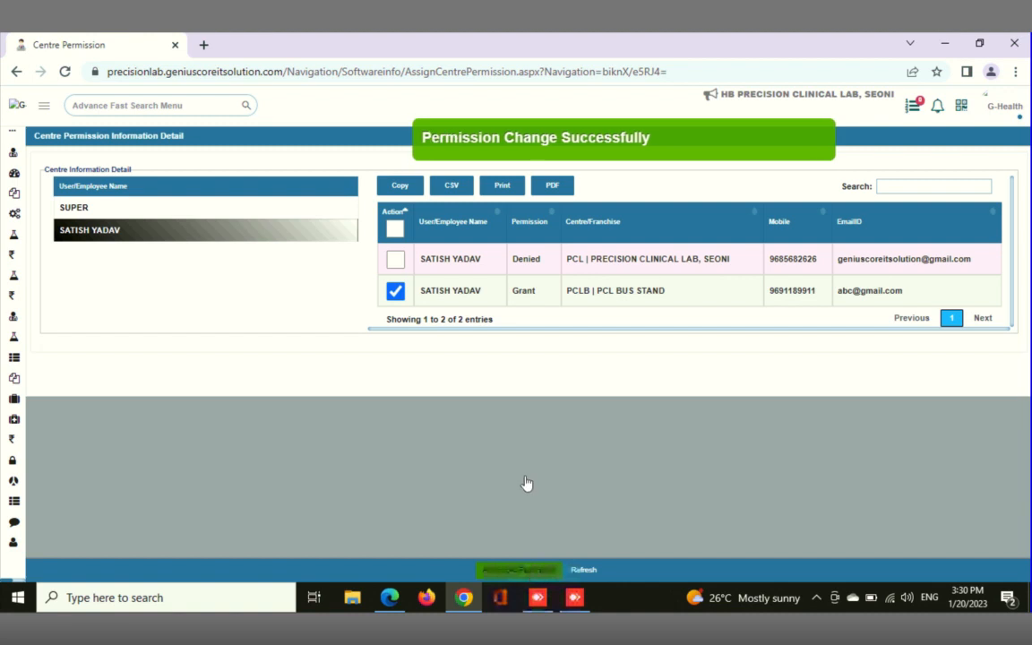
Log out of the current account and go to the login form
click(1017, 125)
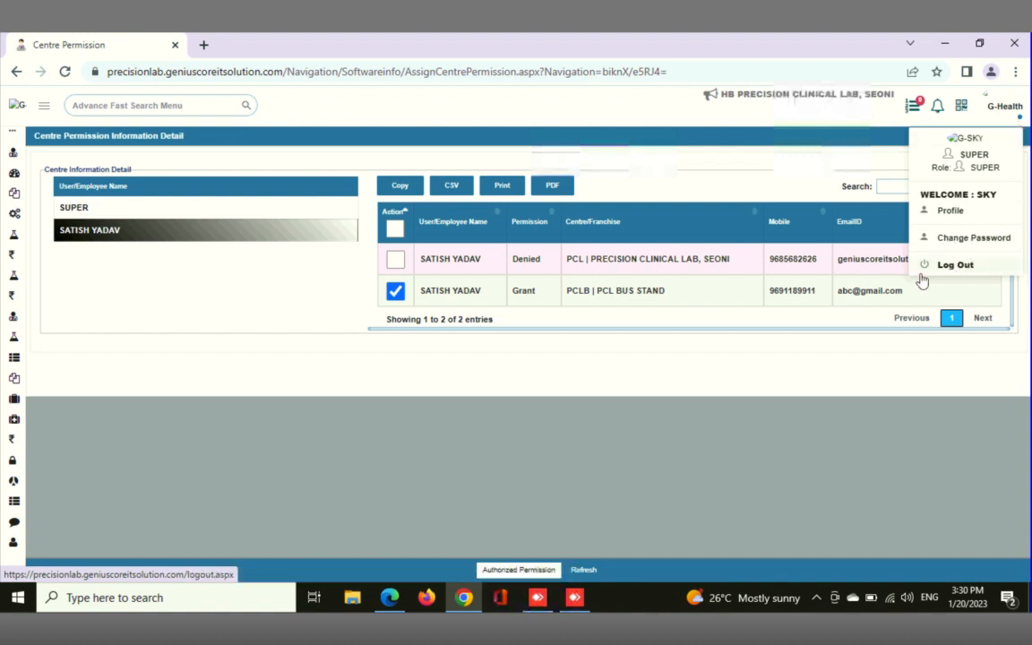
click(951, 267)
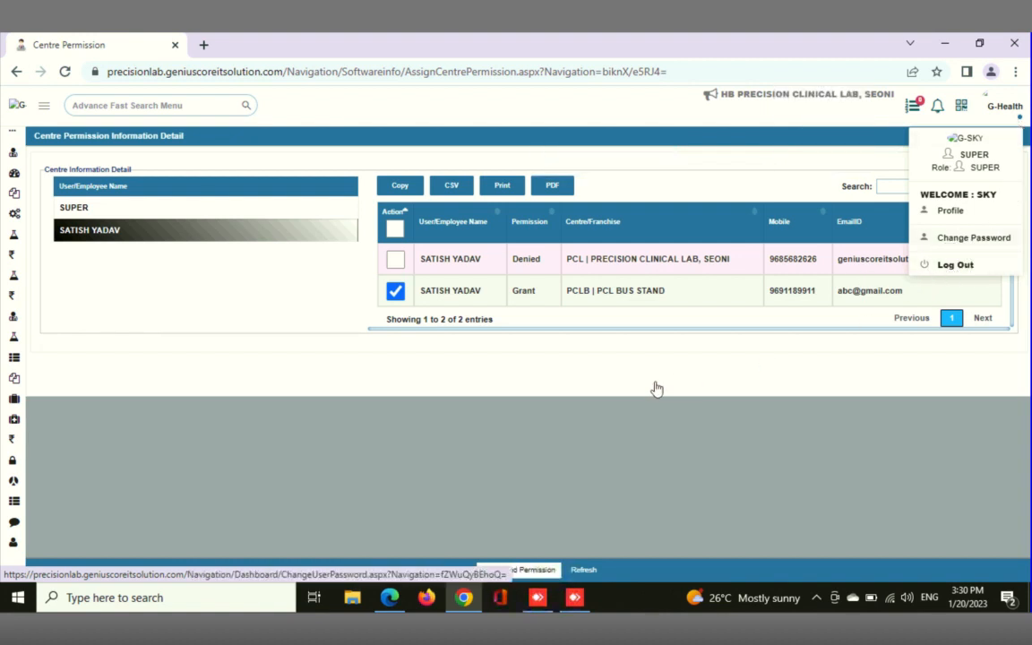
click(950, 262)
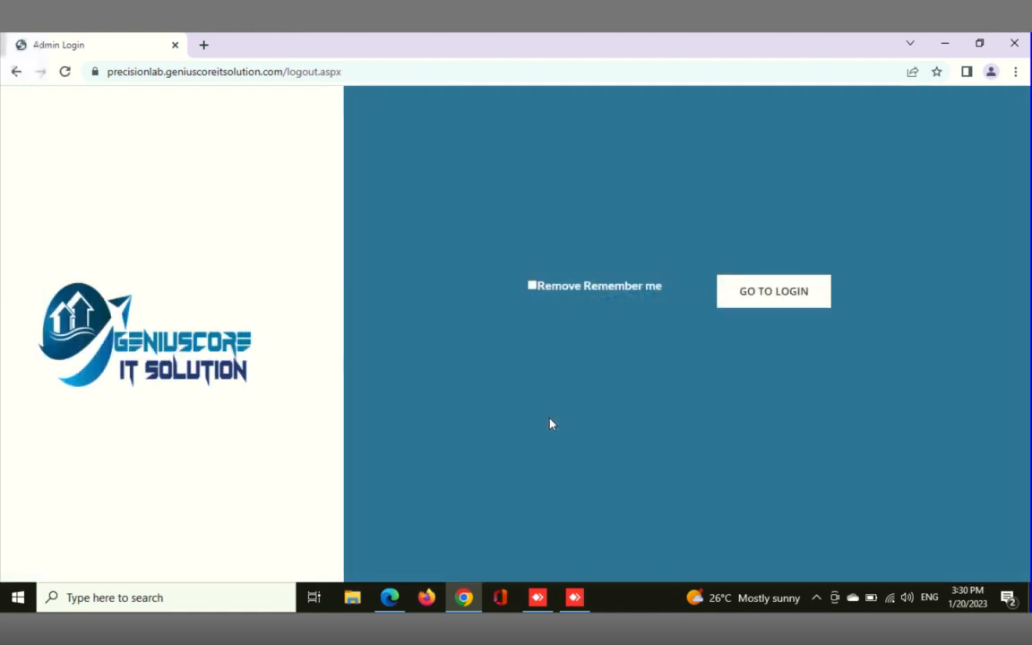
click(744, 298)
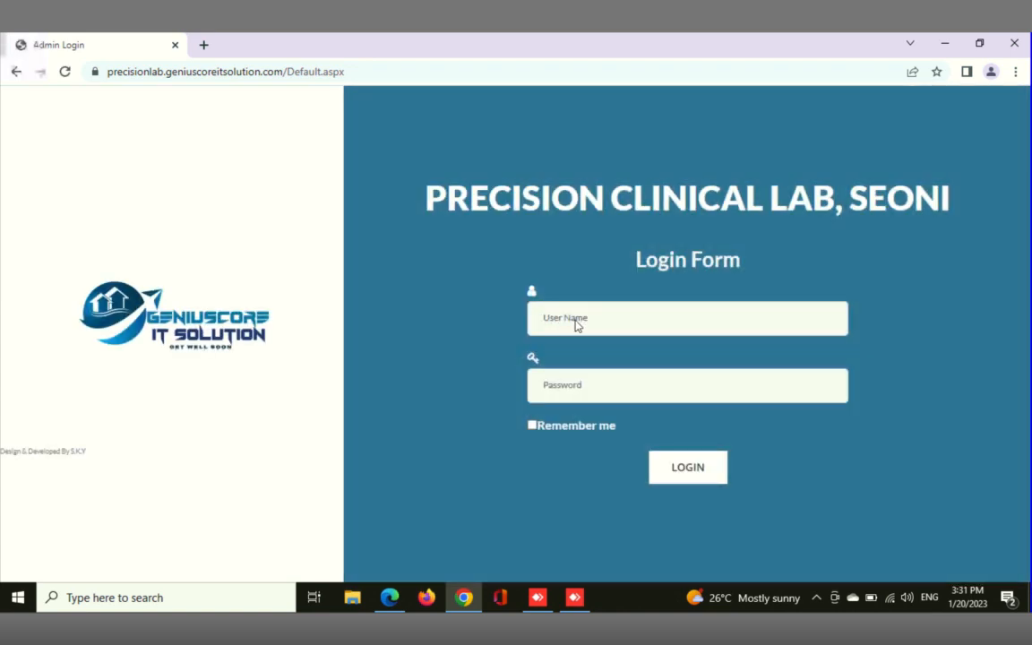
Log in as the newly registered centre employee with the employee's username and account password
click(576, 319)
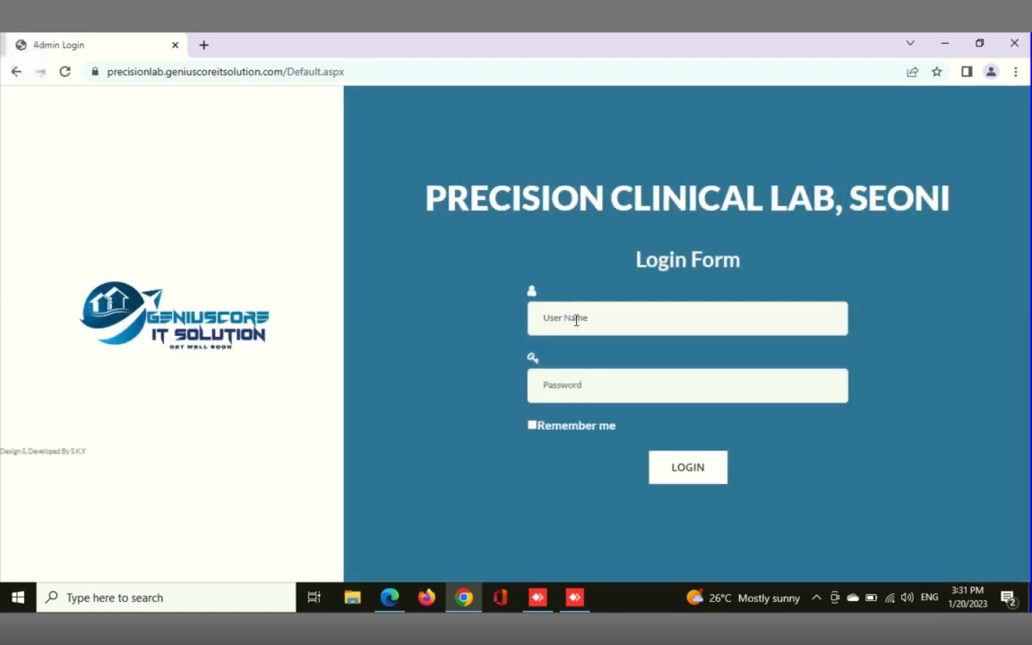
text(satish)
click(592, 393)
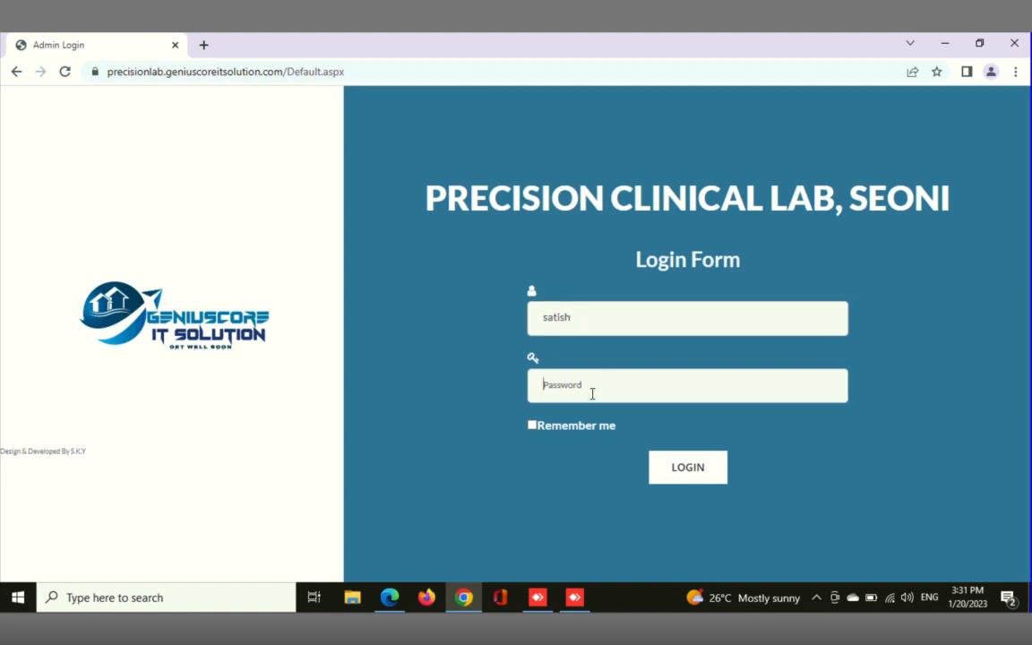
text(••••)
click(688, 475)
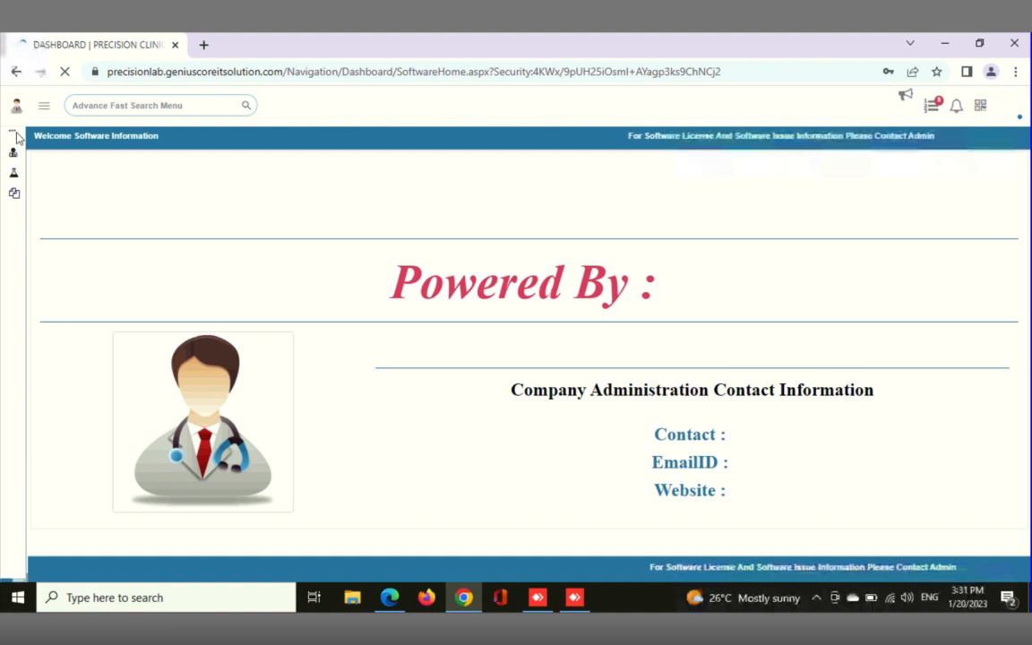
Examine which modules the centre employee can access, expanding Dispatch Report and Booking
mouse_move(9, 136)
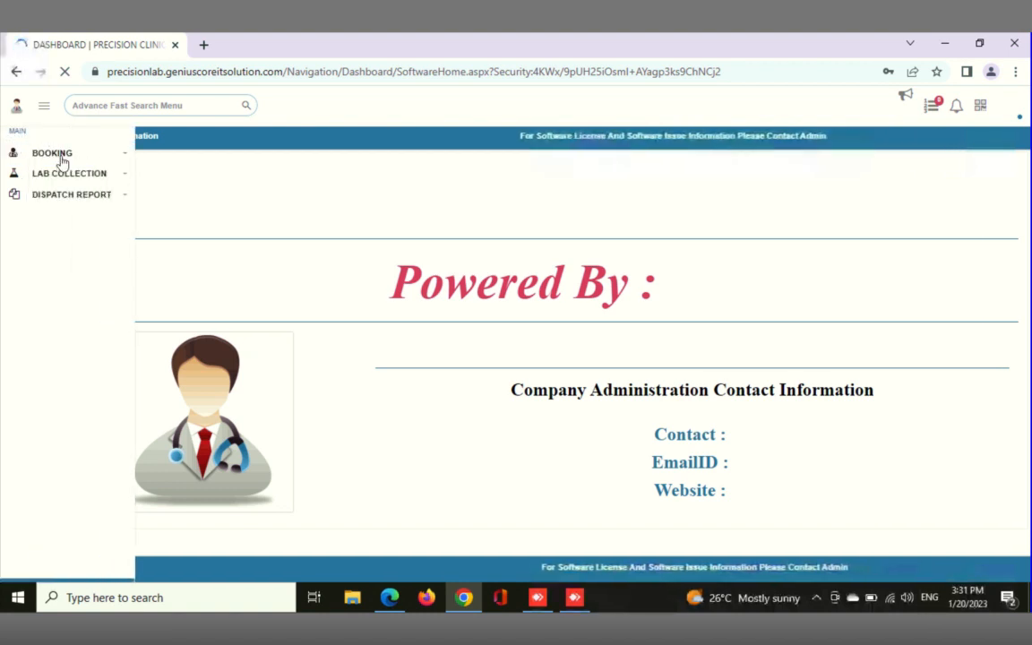
click(86, 202)
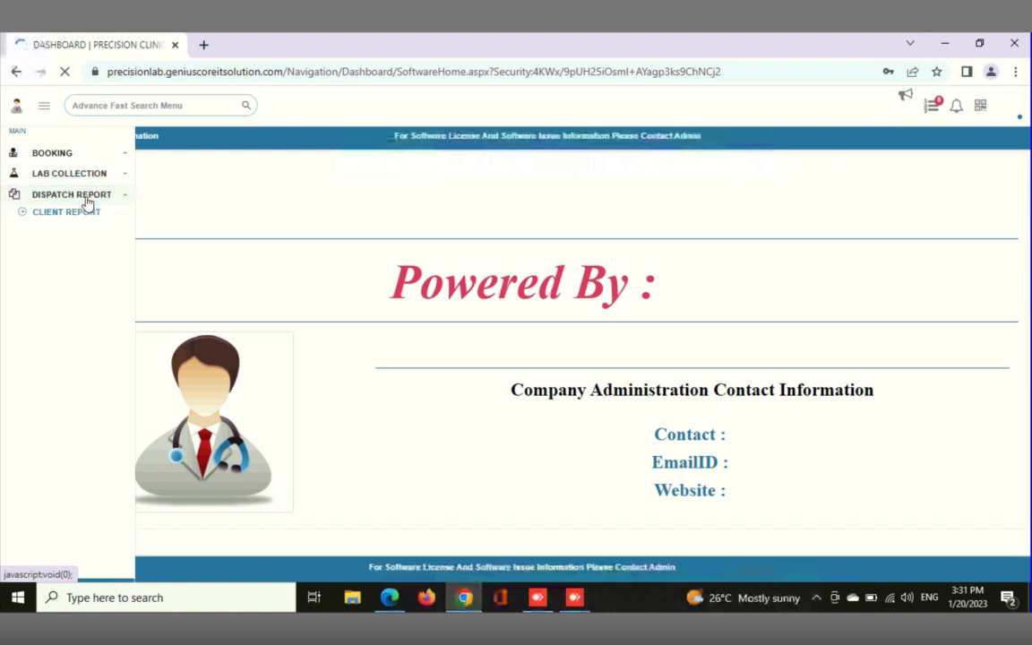
click(66, 155)
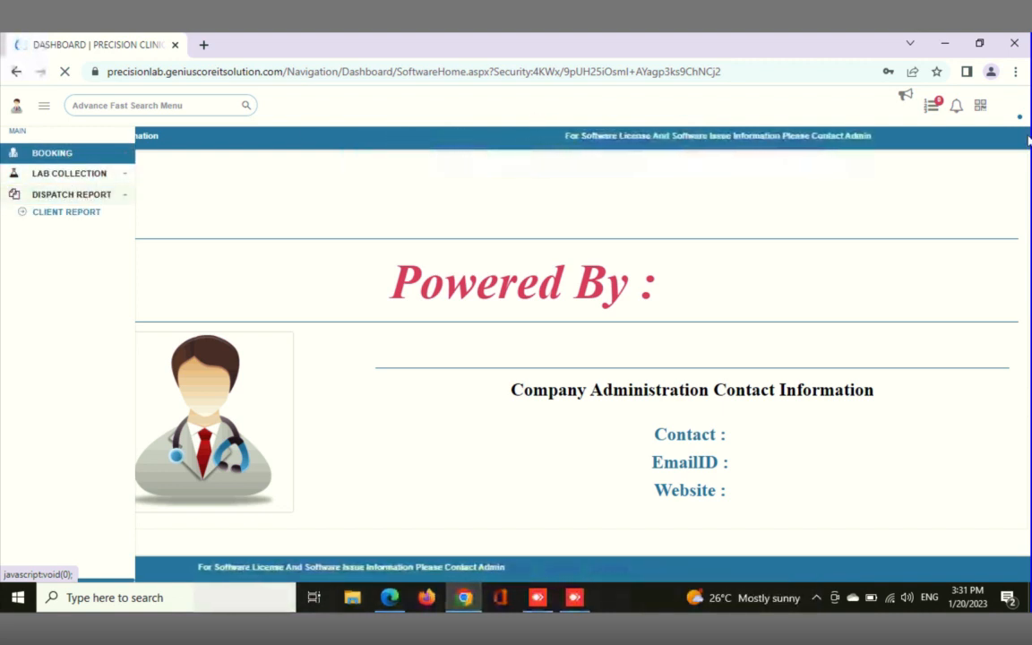
Log out of the centre employee's account, dismiss the browser's password warning, and return to the login form
click(1022, 119)
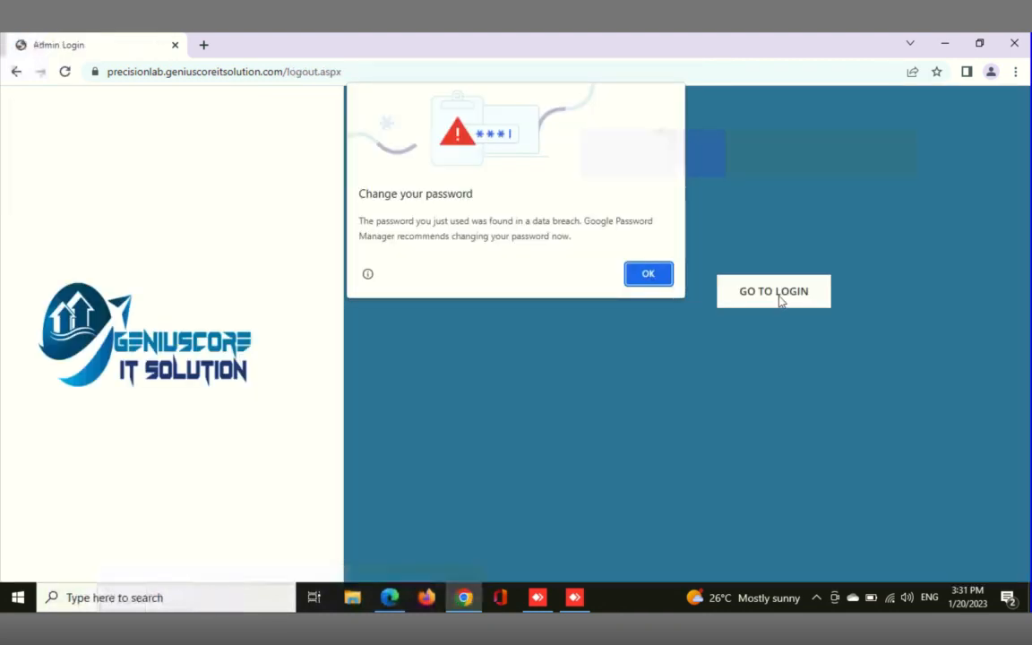
click(651, 273)
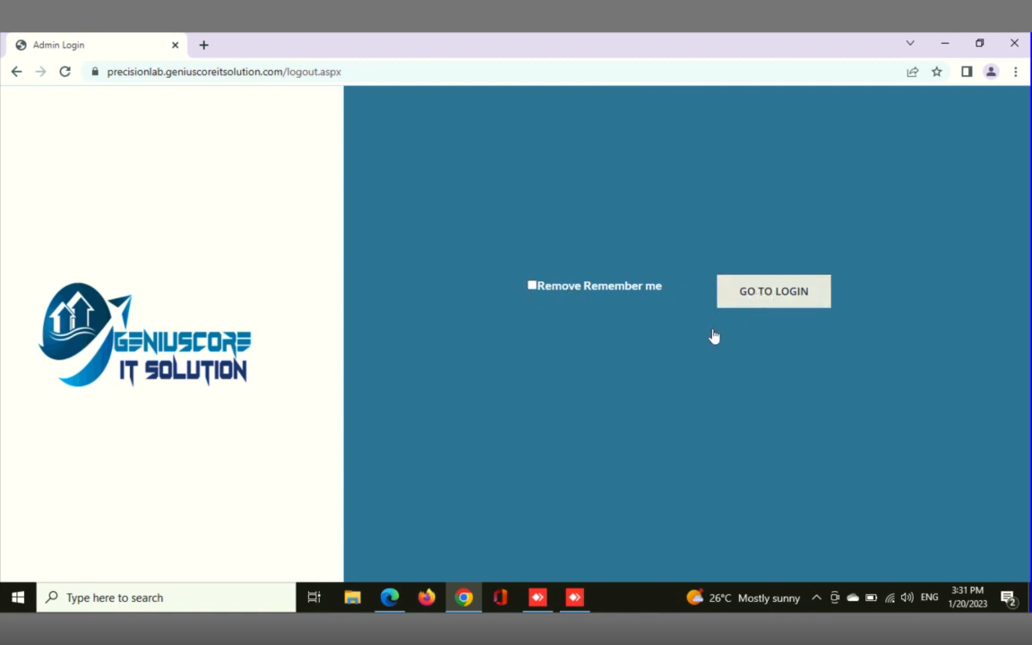
click(748, 288)
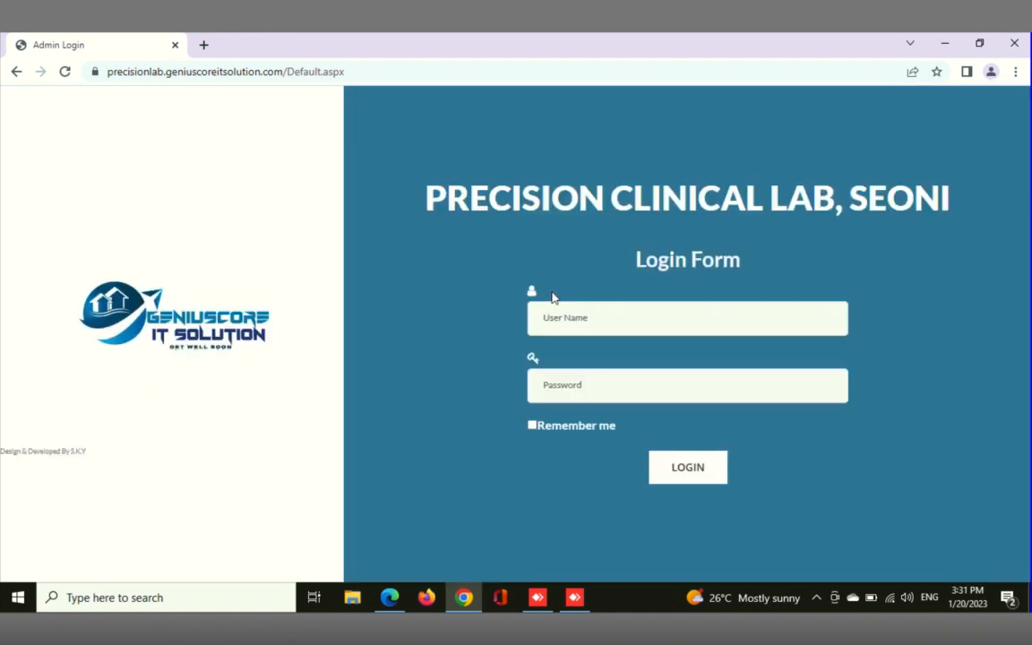
Log back in to the main lab account with its username and account password
click(572, 316)
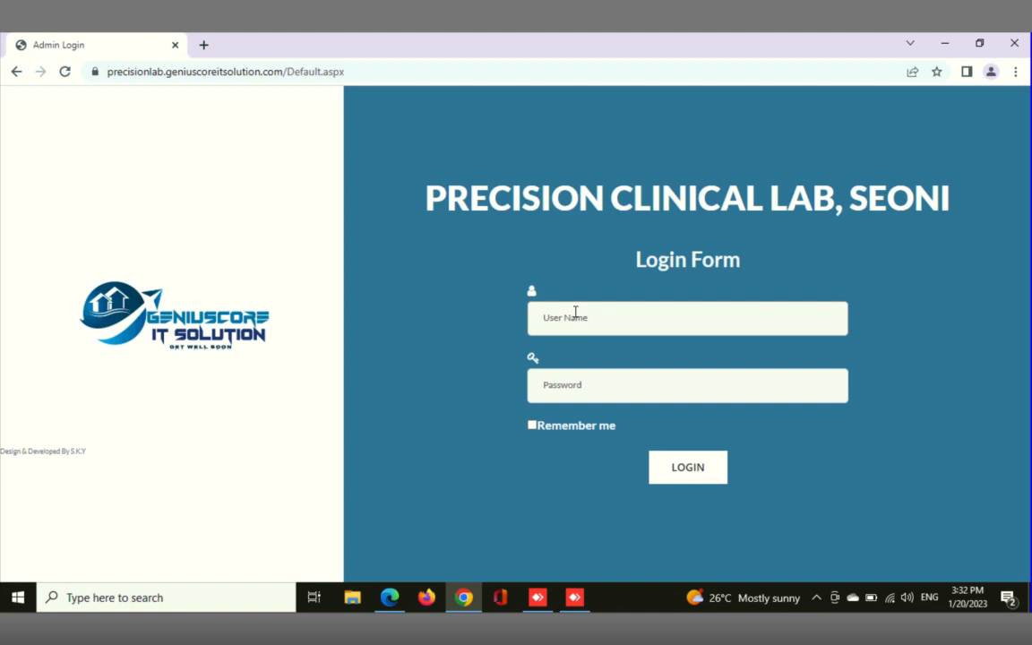
text(sky)
click(584, 390)
text(••)
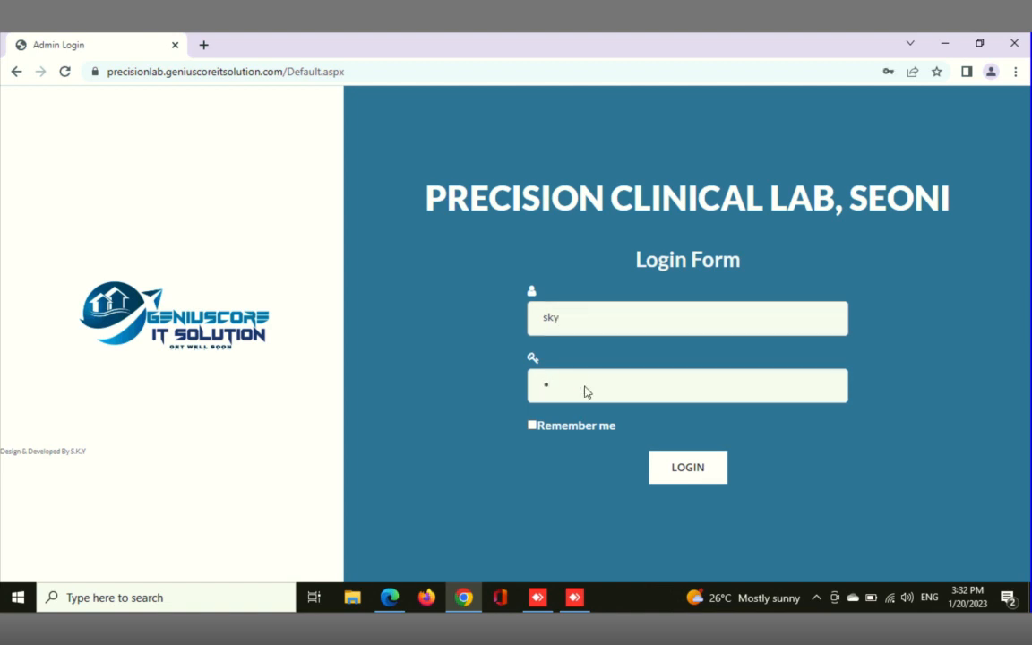
key(BackSpace)
key(BackSpace)
text(••••)
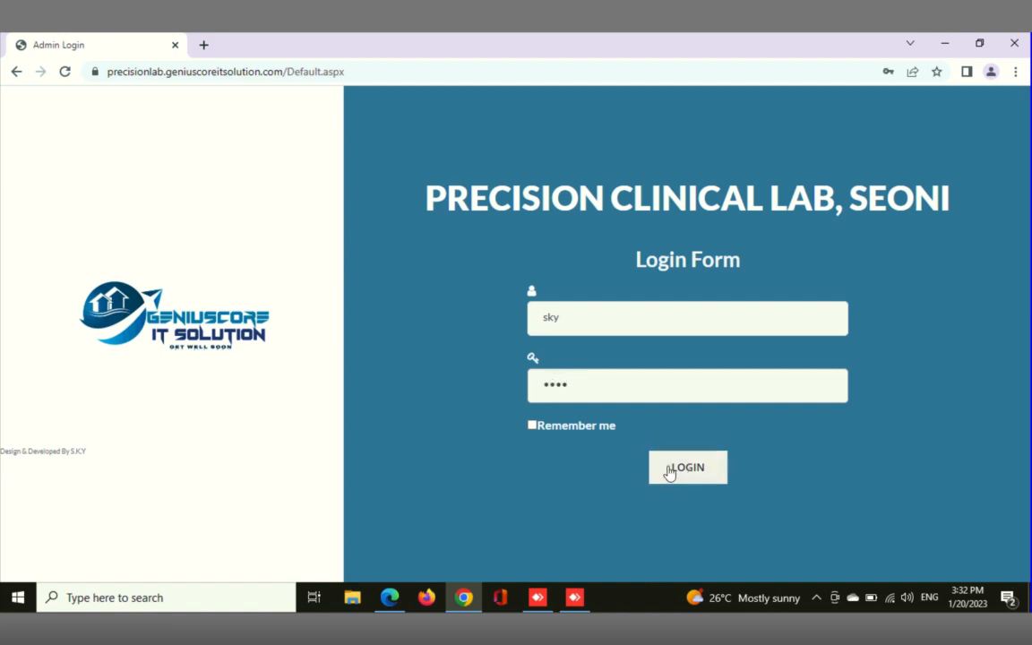
click(669, 472)
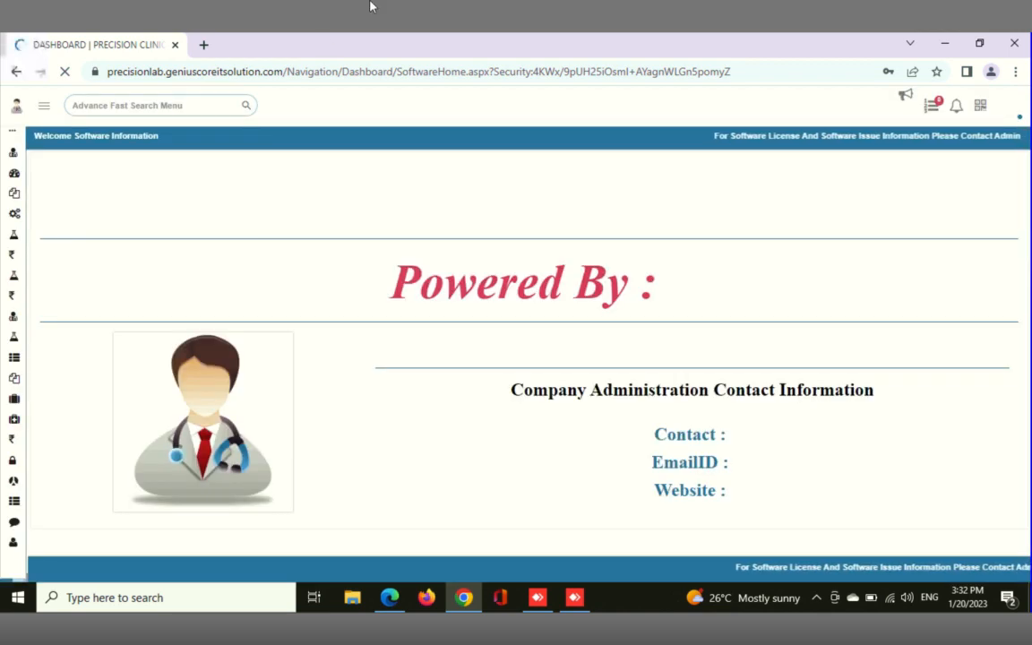
Search the application menu for "Do" and open the Doctor page
click(98, 104)
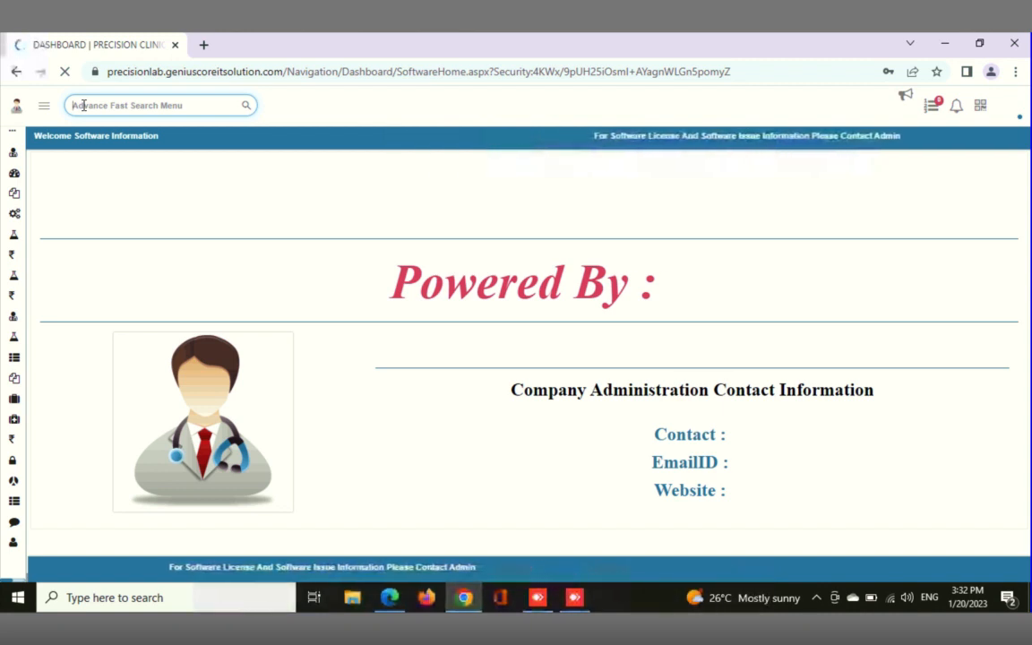
text(D)
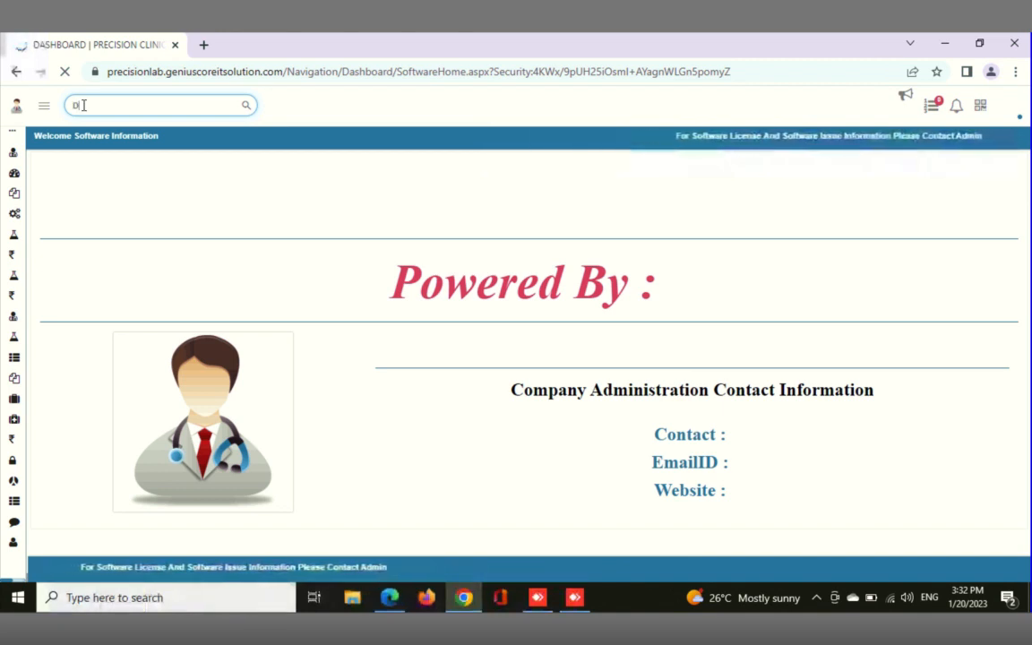
text(oc)
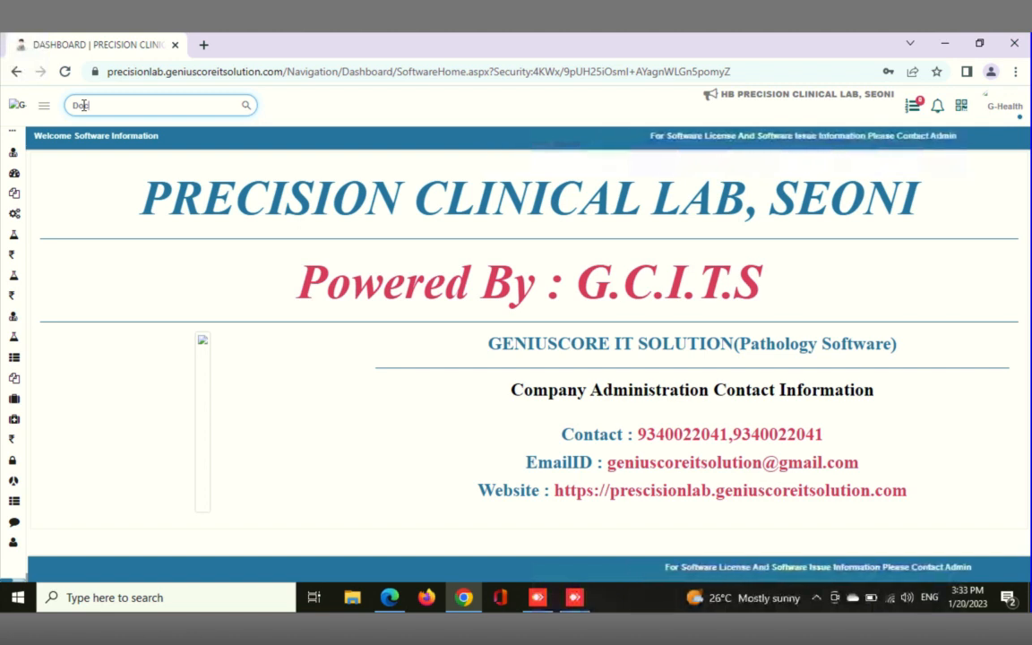
text(t)
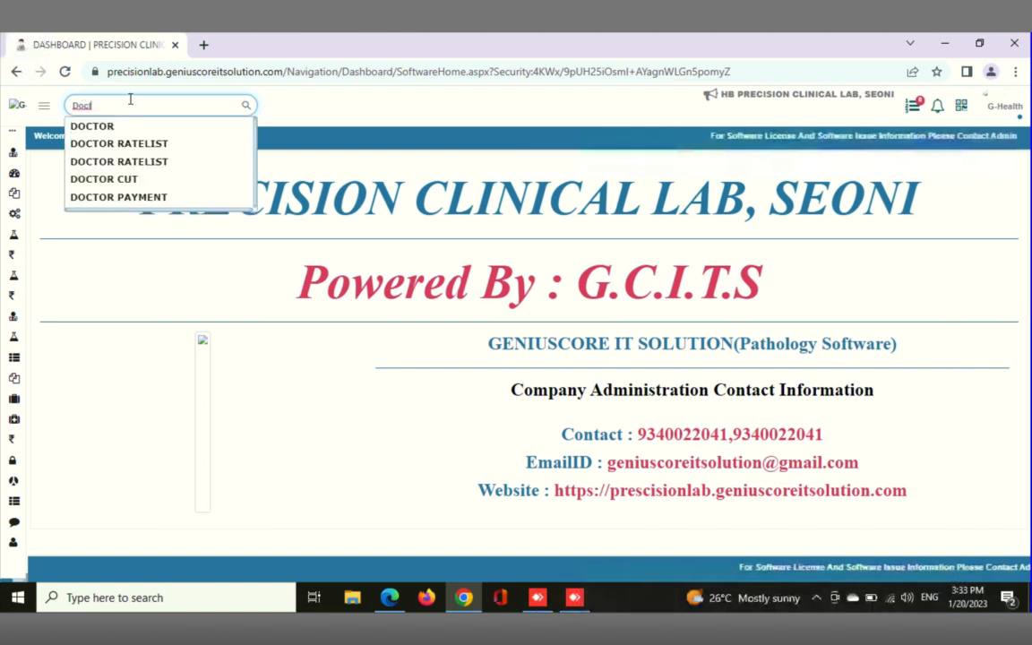
key(BackSpace)
key(BackSpace)
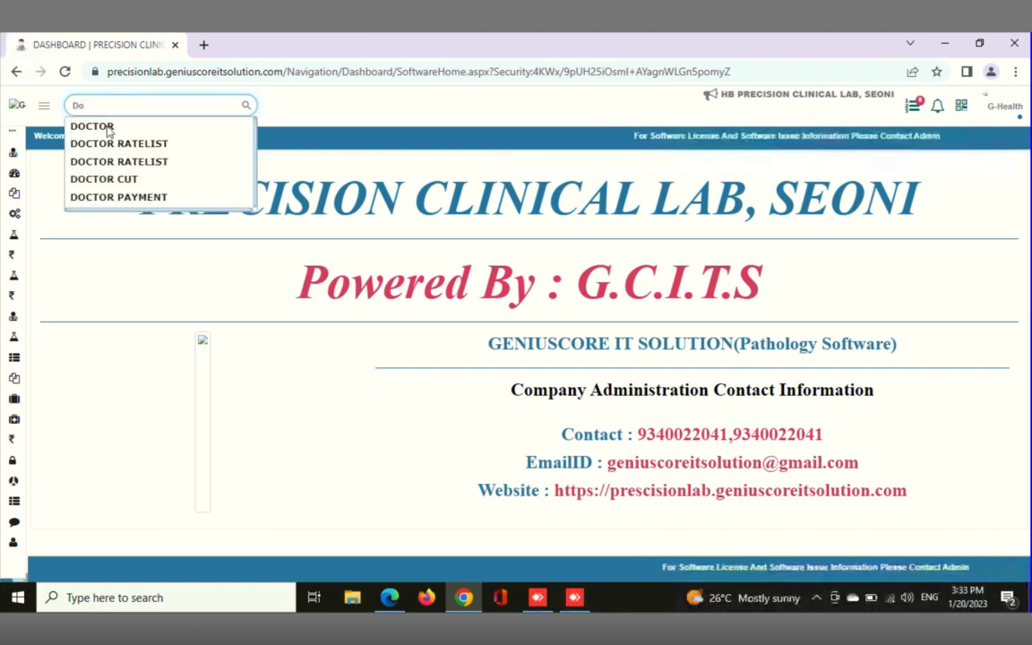
click(101, 131)
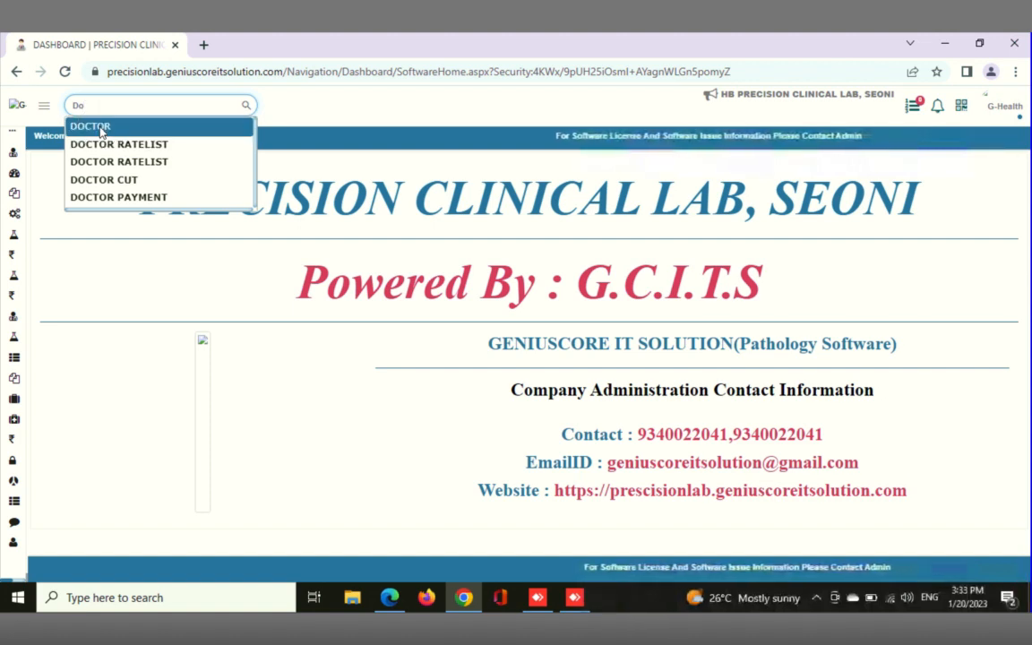
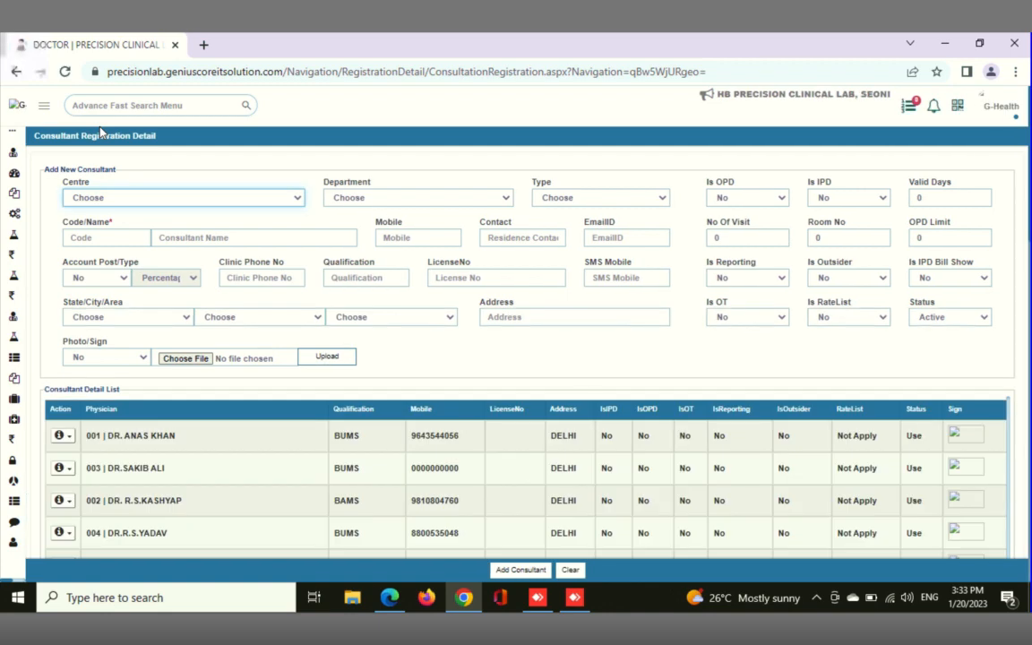
Review the existing doctors in the Consultant Detail List from the first entry to the last
scroll(139, 424, down, 5)
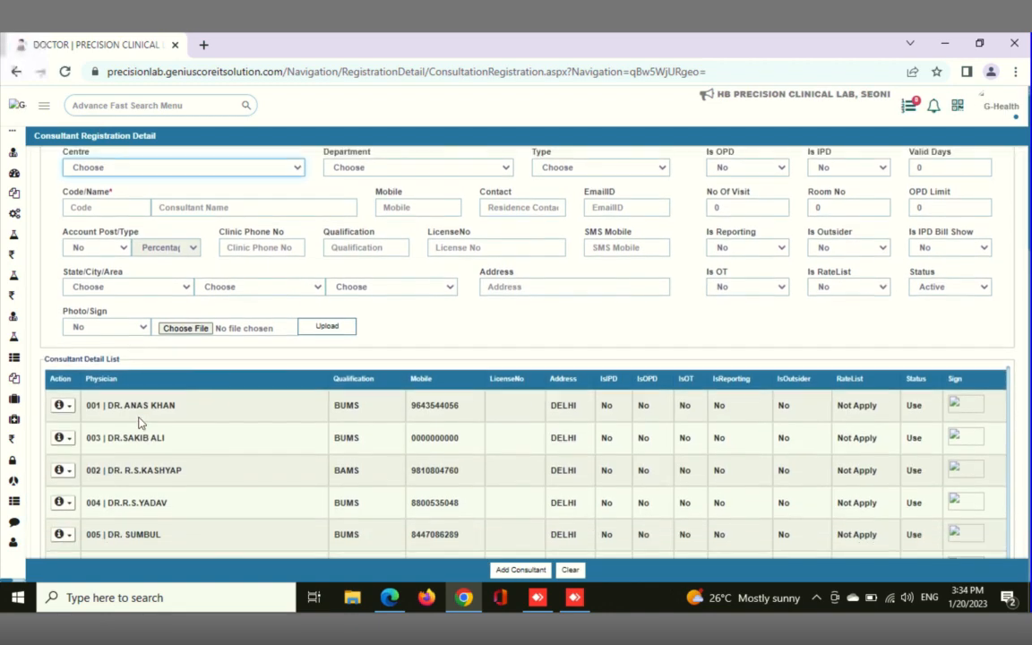
scroll(139, 424, down, 5)
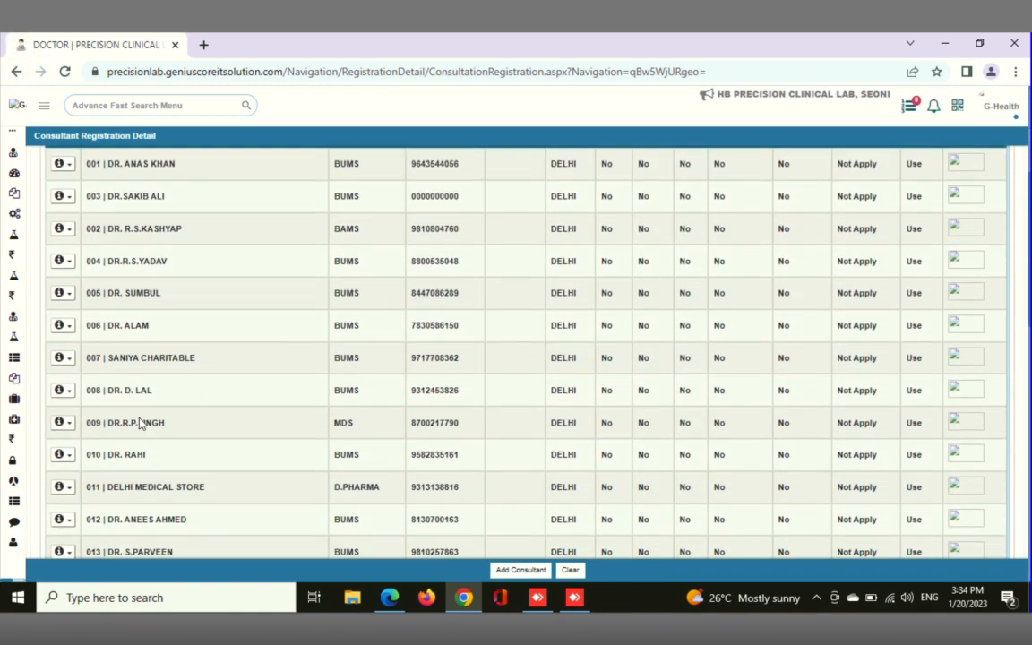
scroll(139, 424, down, 5)
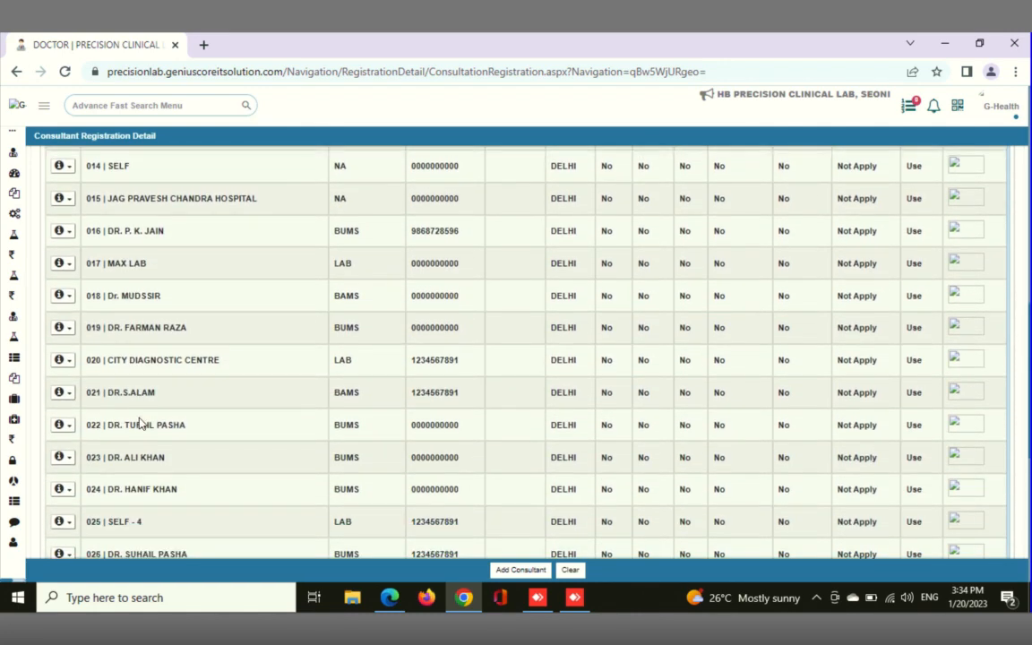
scroll(139, 423, down, 3)
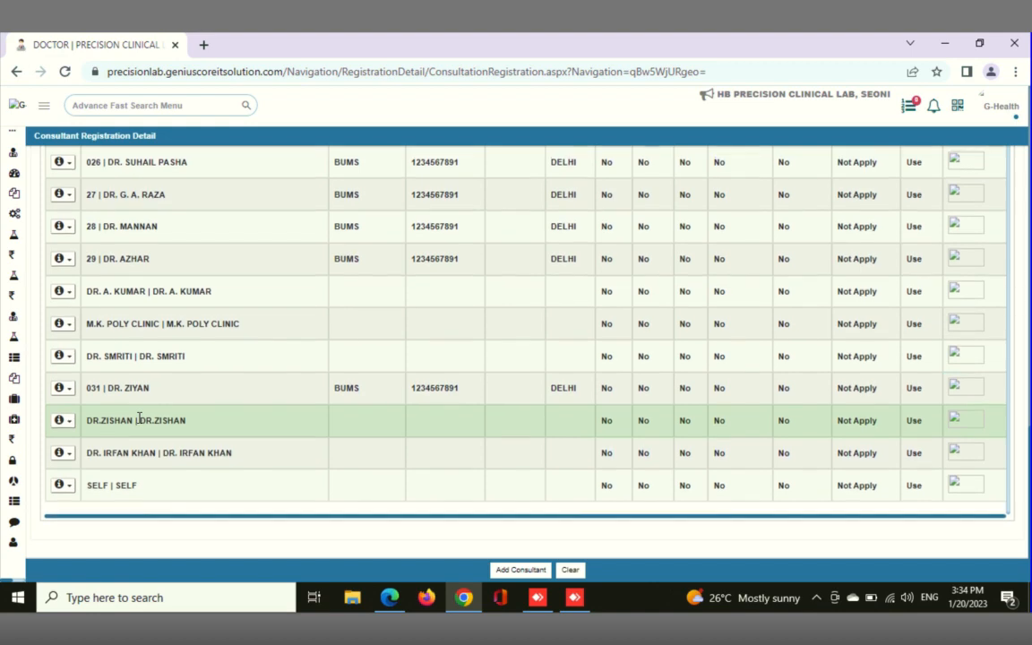
scroll(139, 421, up, 3)
scroll(139, 418, up, 5)
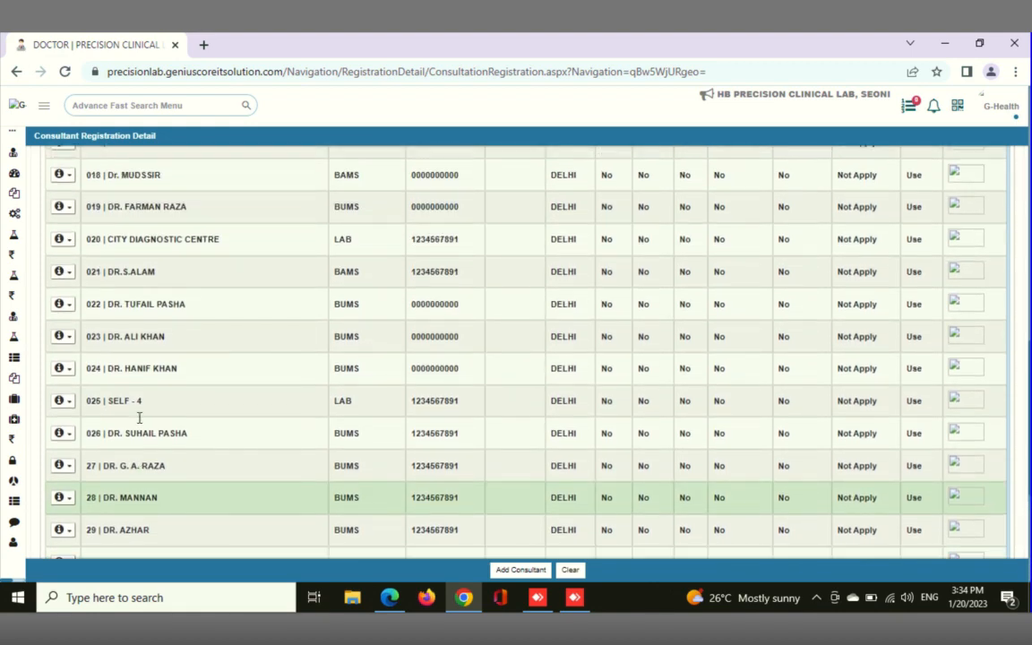
scroll(139, 418, up, 4)
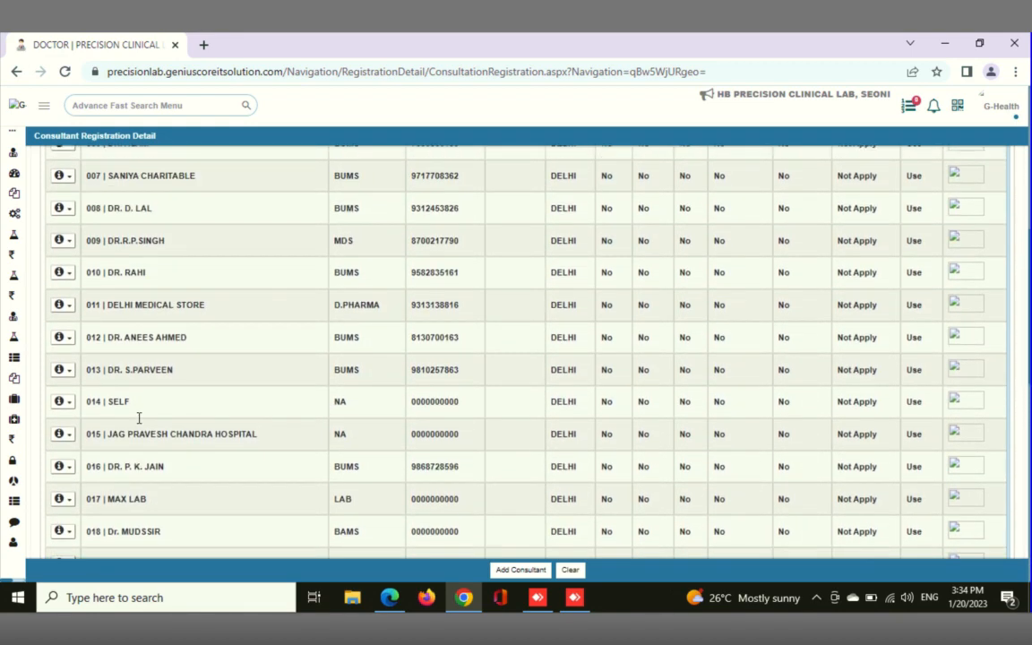
scroll(139, 418, up, 6)
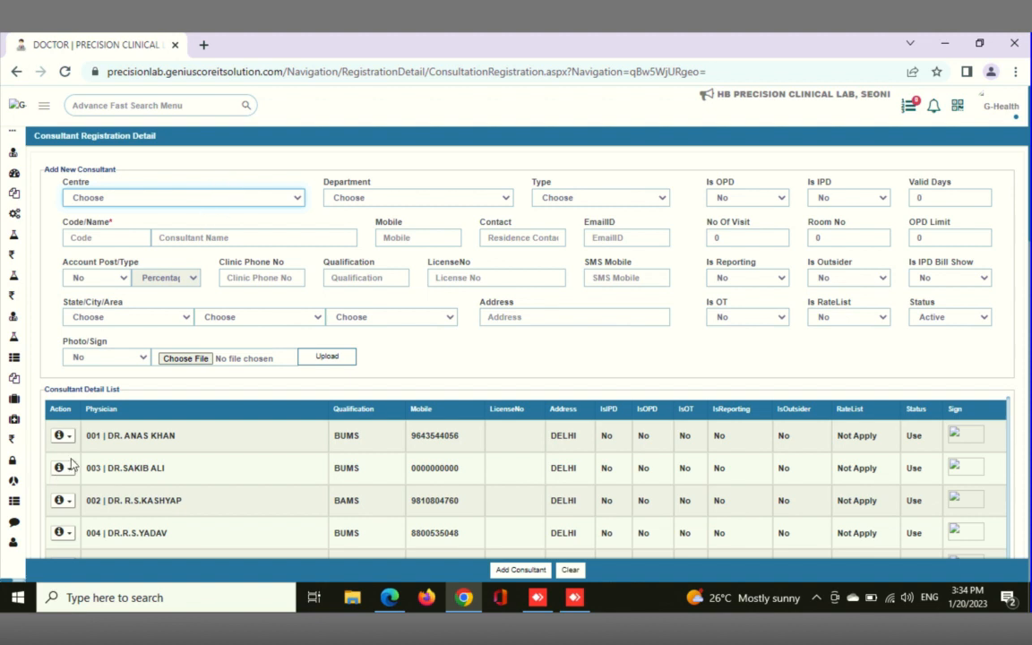
Set the new consultant's centre to PRECISION CLINICAL LAB, SEONI and the department to PATHOLOGY
click(224, 197)
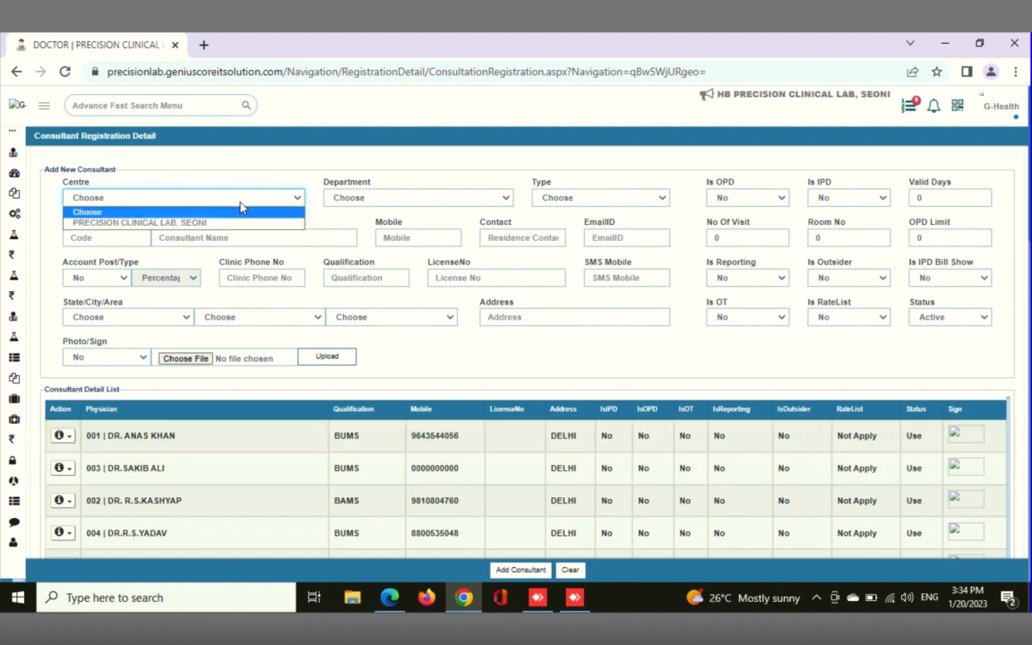
click(154, 224)
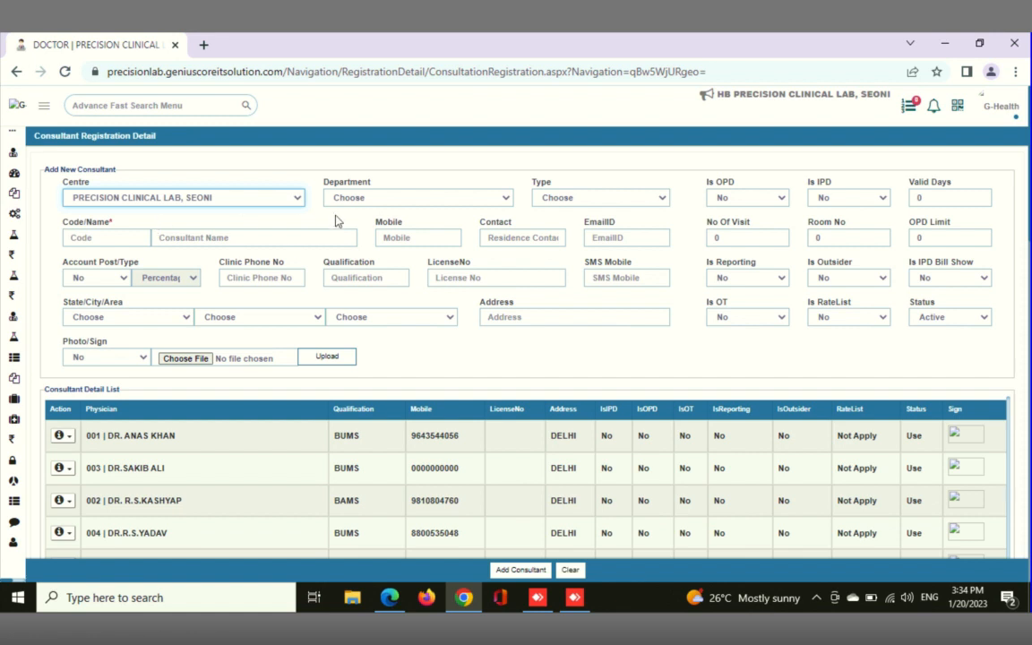
click(443, 199)
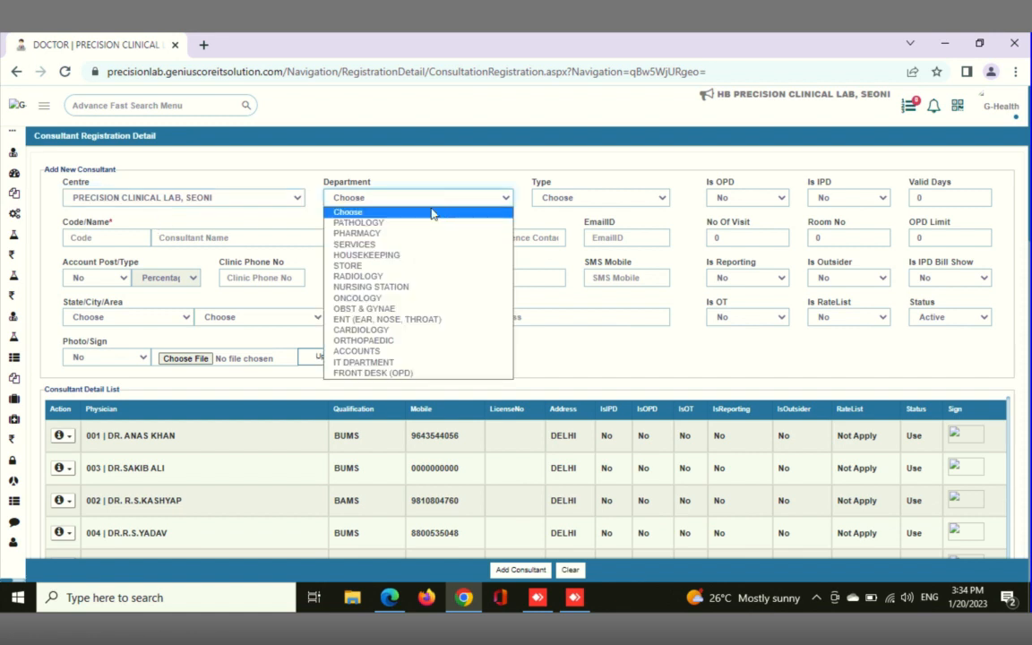
click(389, 224)
click(379, 225)
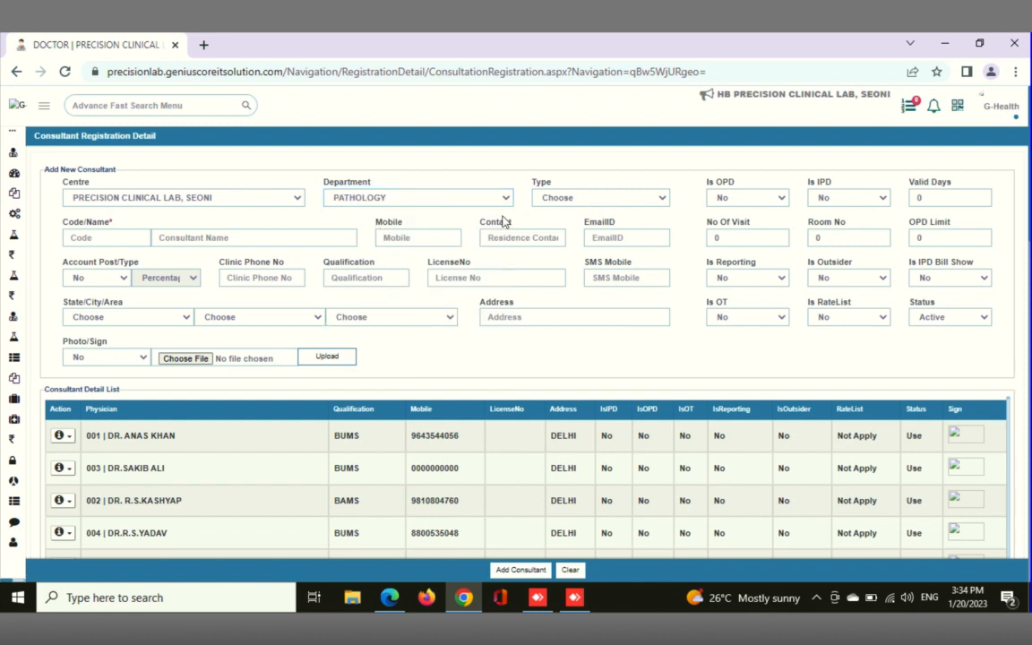
click(131, 237)
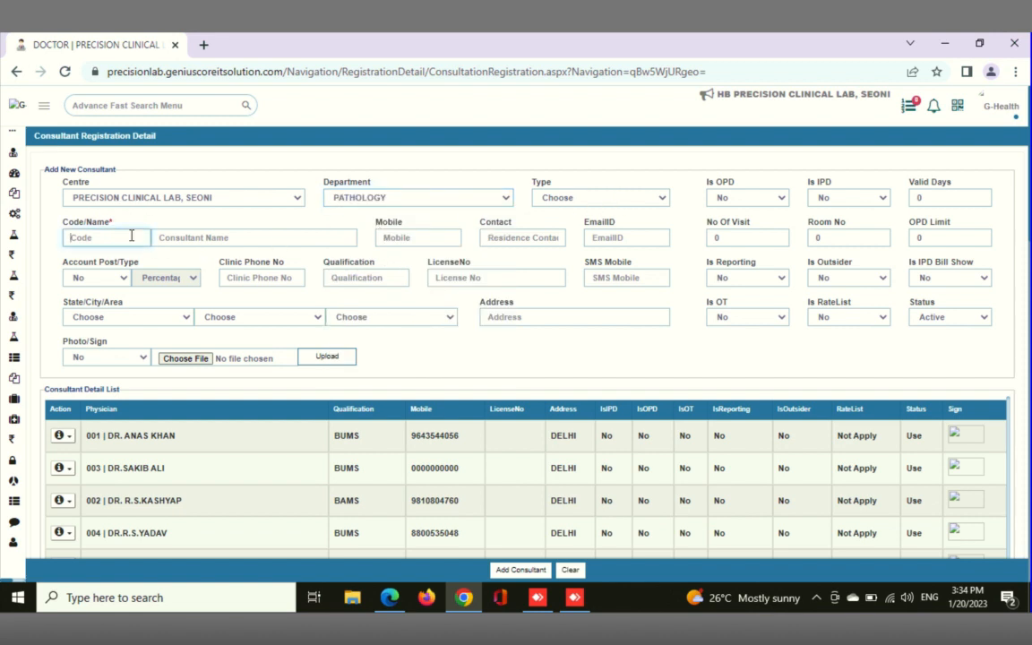
text(0)
text(R)
click(132, 198)
key(Down)
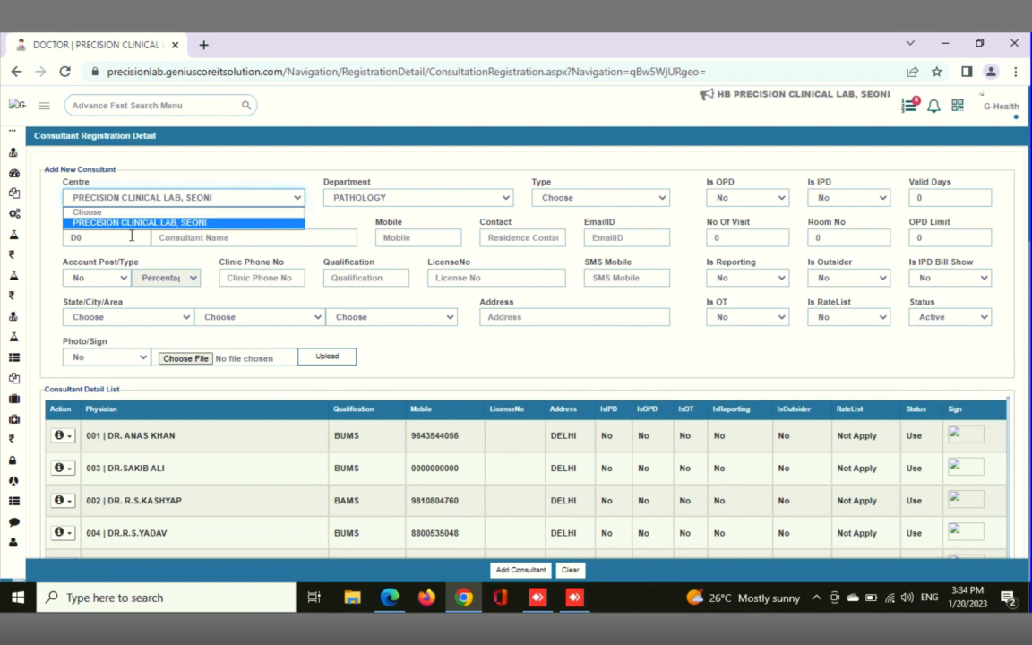
key(Return)
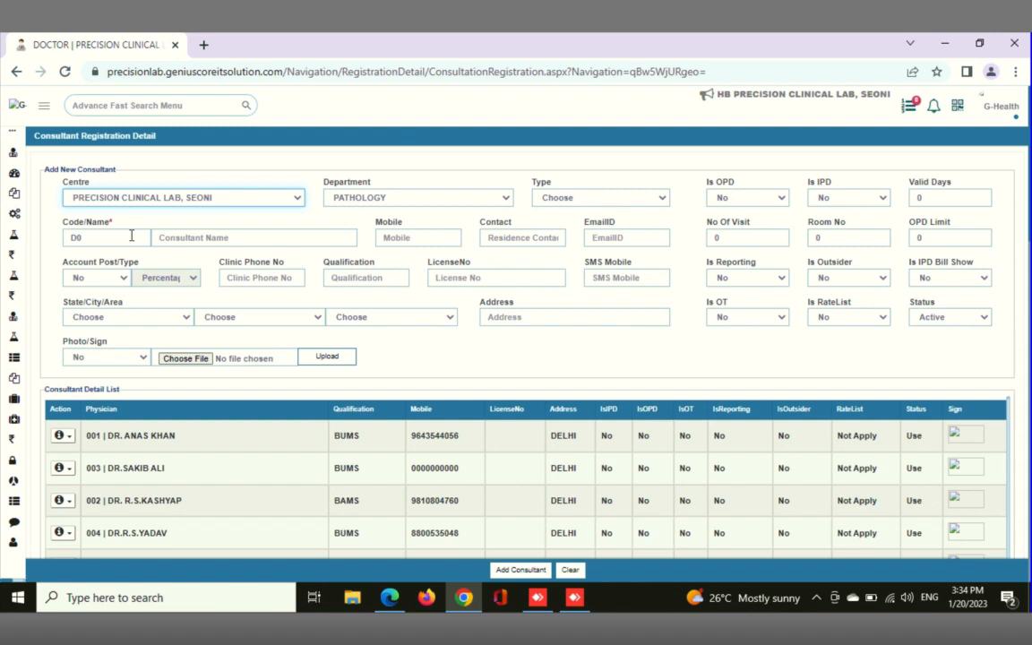
click(132, 235)
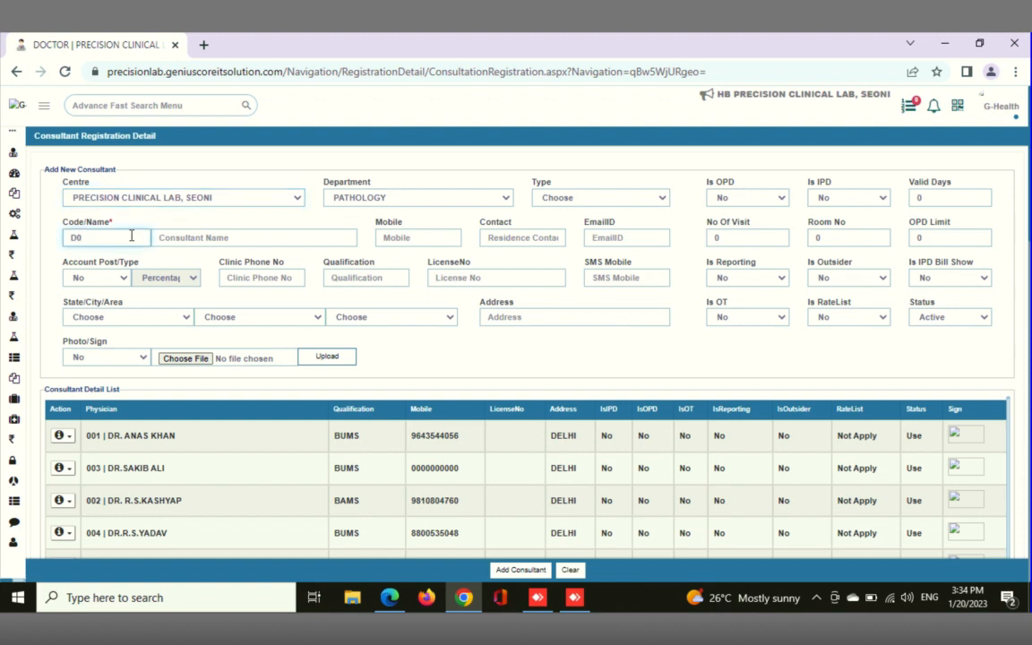
key(BackSpace)
key(BackSpace)
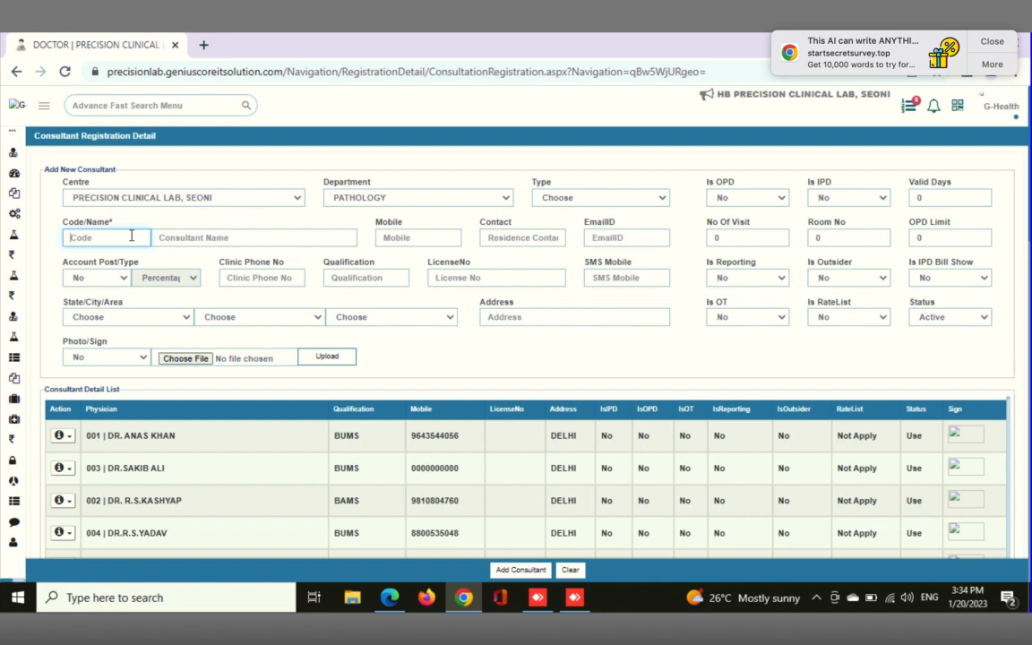
Dismiss the advertising notification and enter D001 as the new consultant's code
click(992, 41)
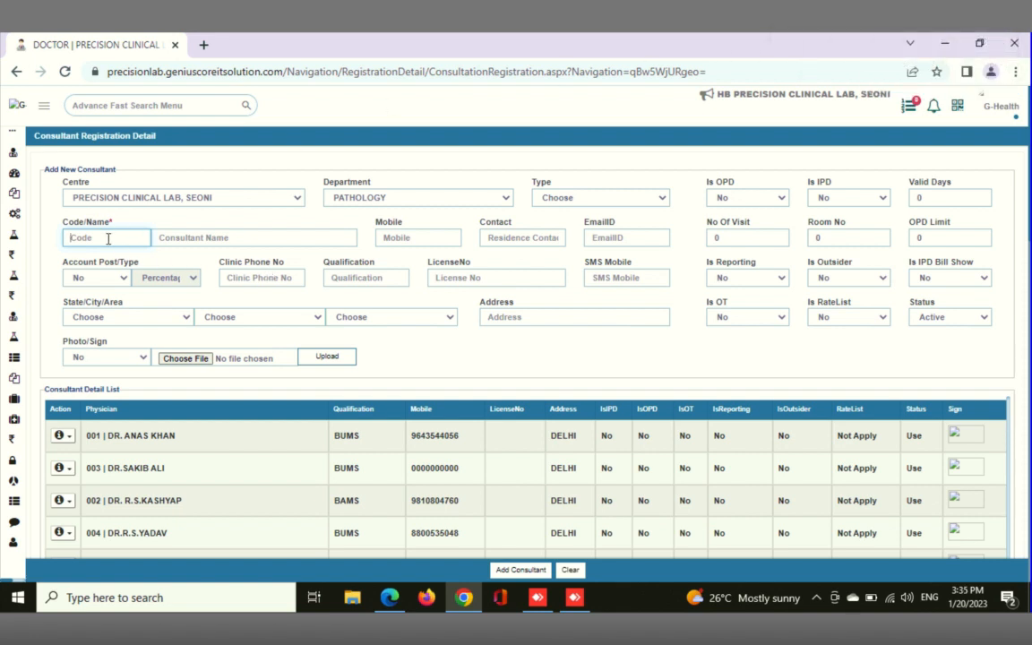
text(D001)
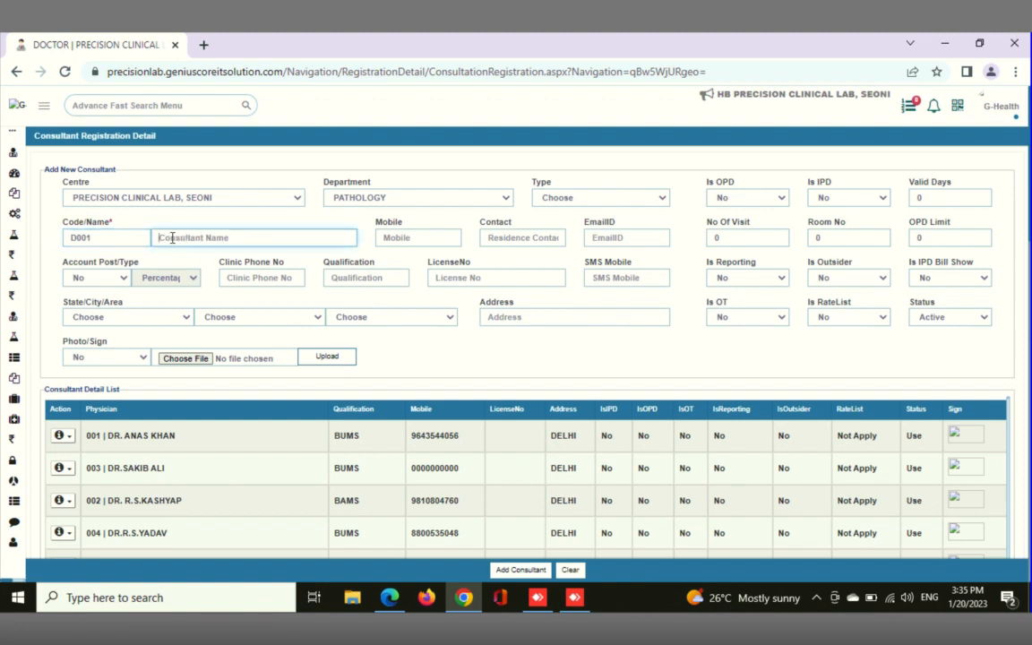
Enter the consultant's full name in capitals, followed by the qualification BAMS, as the consultant name
click(172, 238)
text(A. K. Jain)
key(BackSpace)
key(BackSpace)
key(BackSpace)
key(BackSpace)
text(JAIN BAMS)
key(Tab)
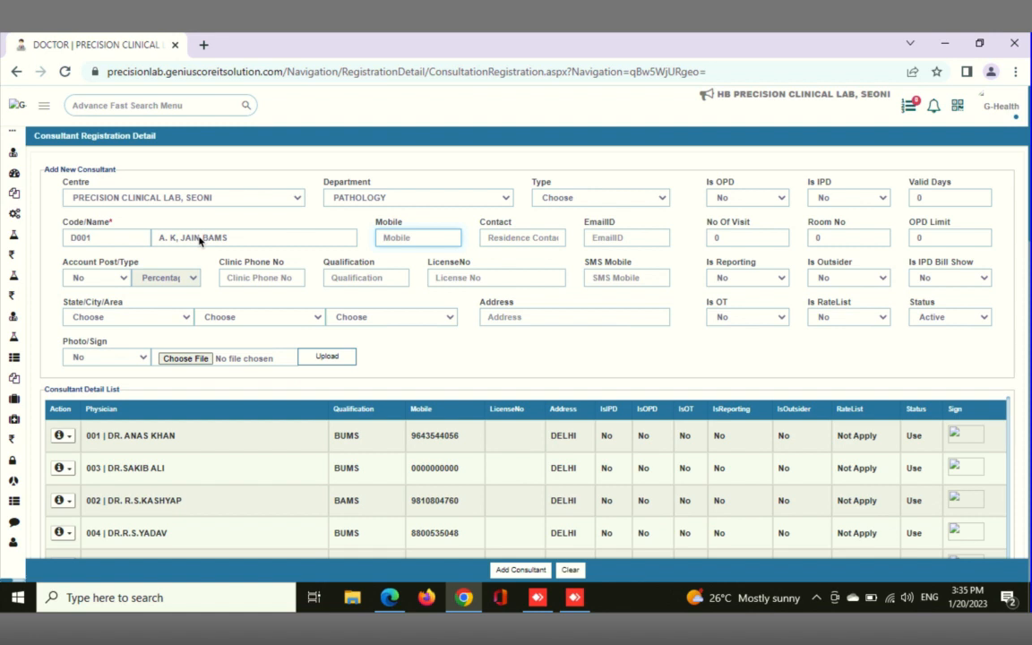
Fill in the new consultant's mobile number and e-mail address
click(597, 239)
text(a)
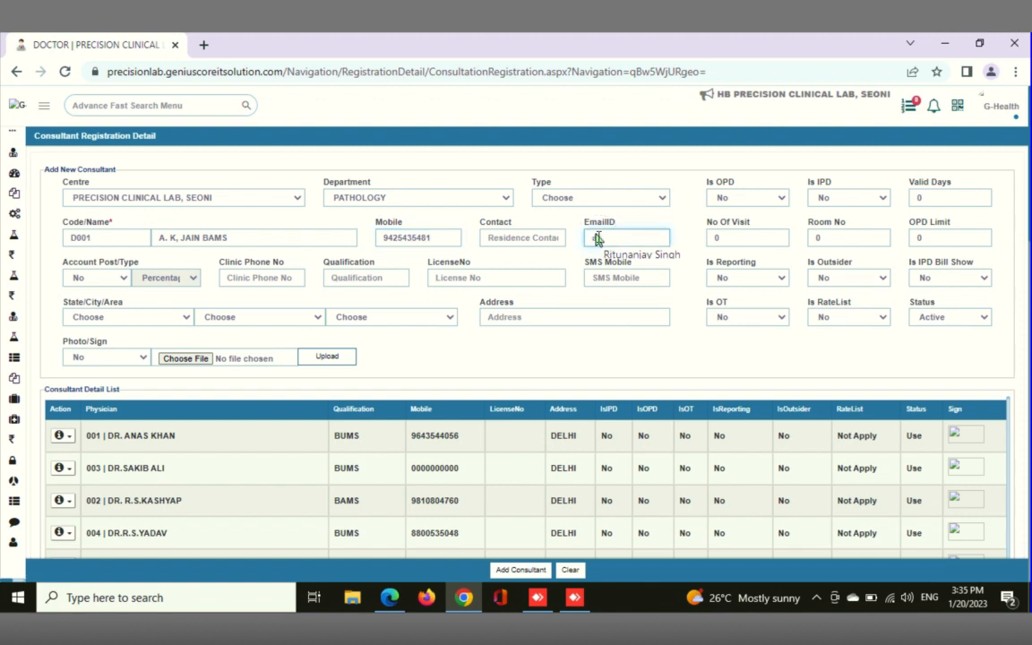
text(bc@1)
text(gmail)
text(.com)
Enter BAMS in capitals as the new consultant's qualification
click(350, 280)
drag(201, 238, 231, 237)
click(341, 283)
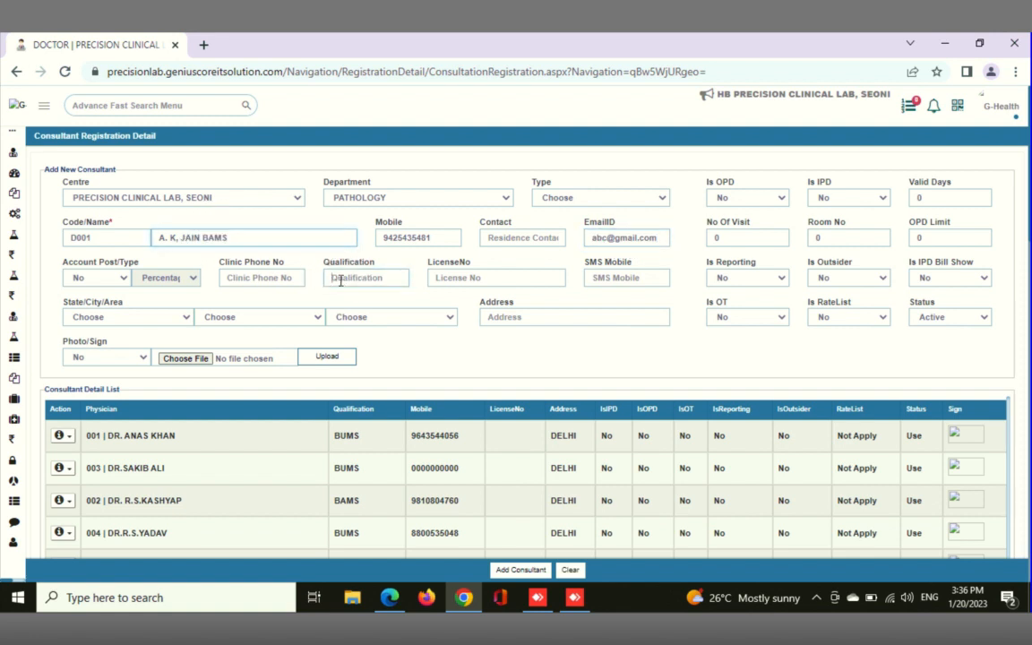
text(ba)
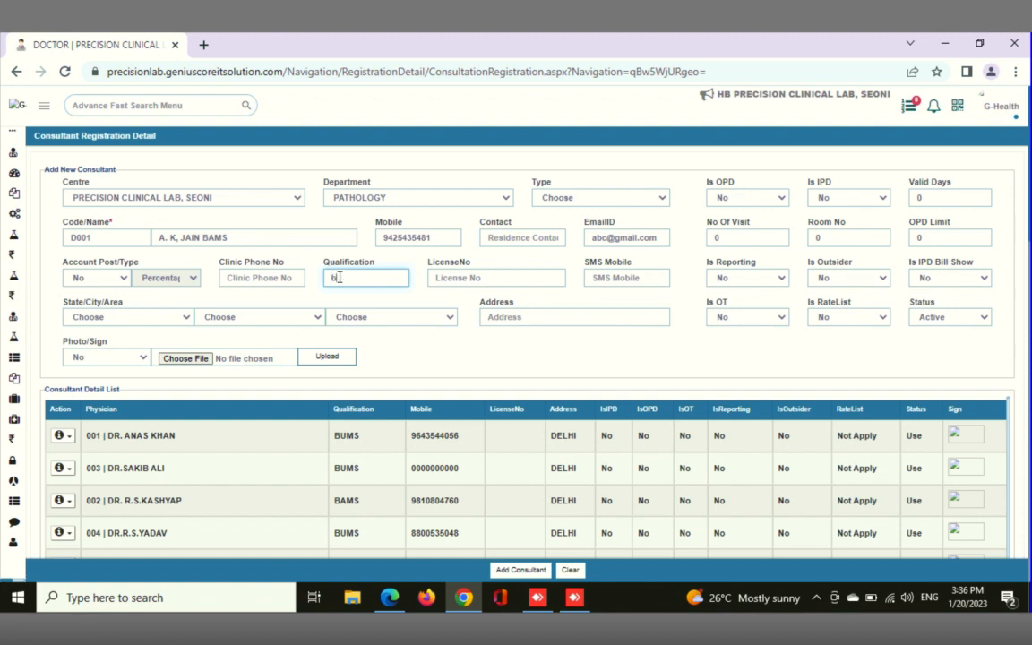
key(BackSpace)
key(BackSpace)
text(BAMS)
click(361, 279)
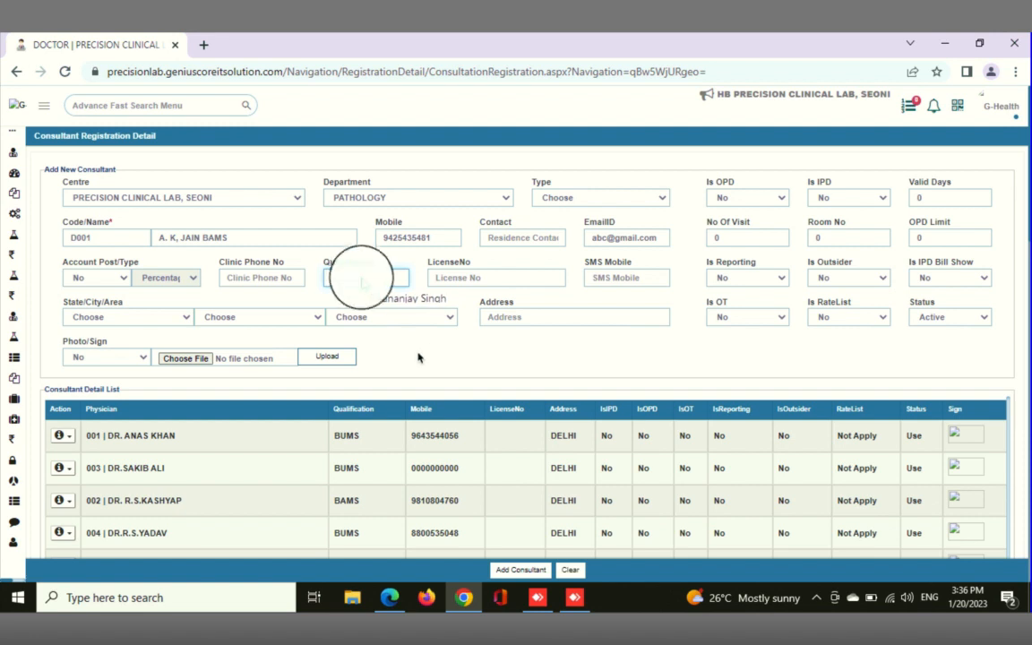
click(460, 278)
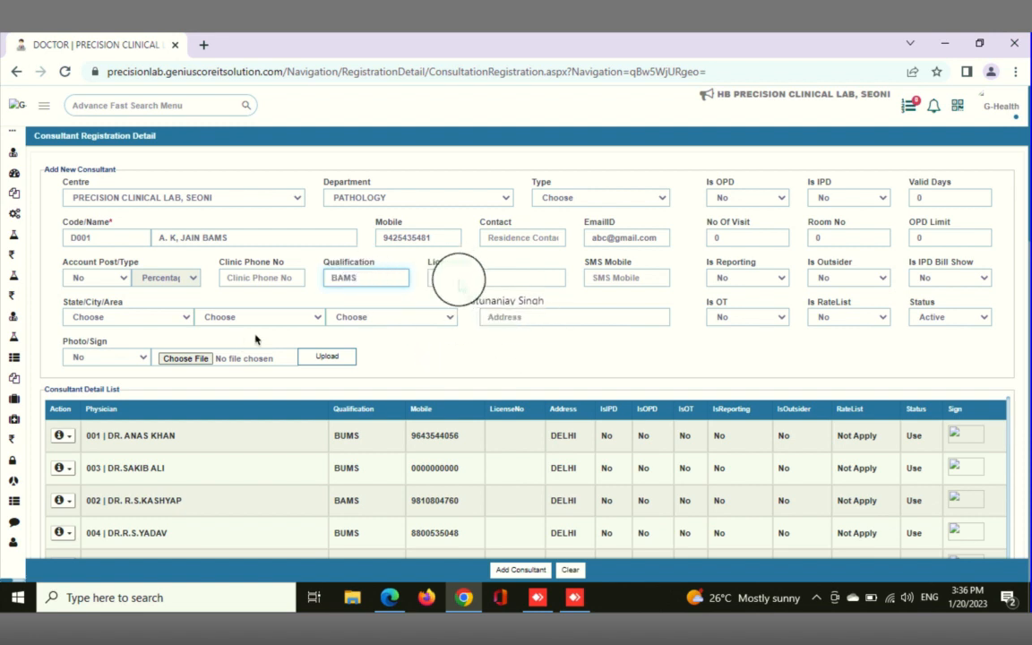
Set the new consultant's state to Madhya Pradesh
click(173, 319)
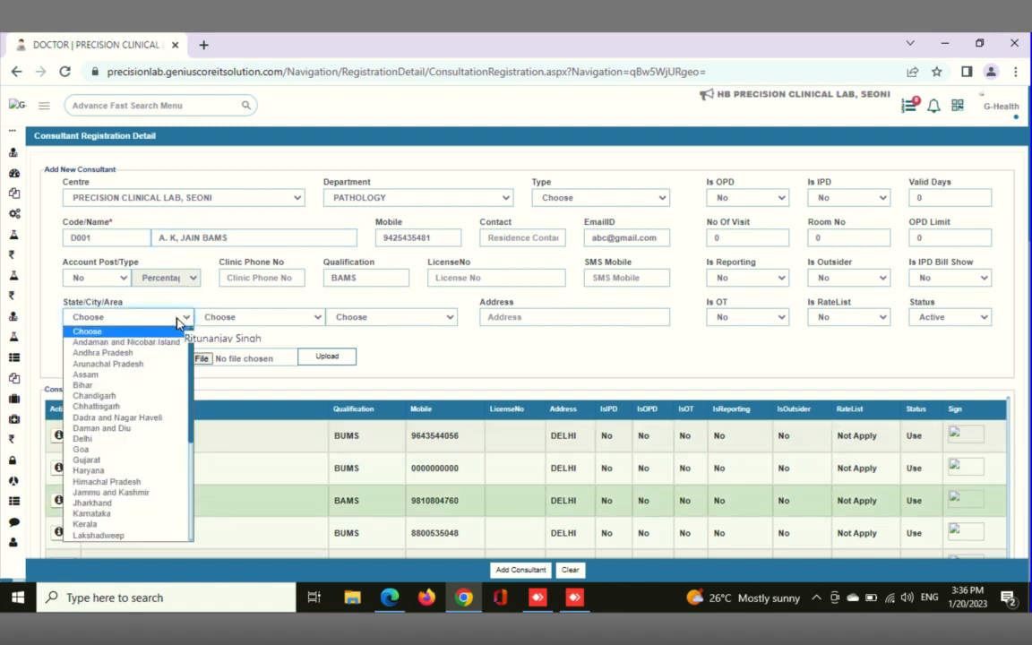
click(176, 319)
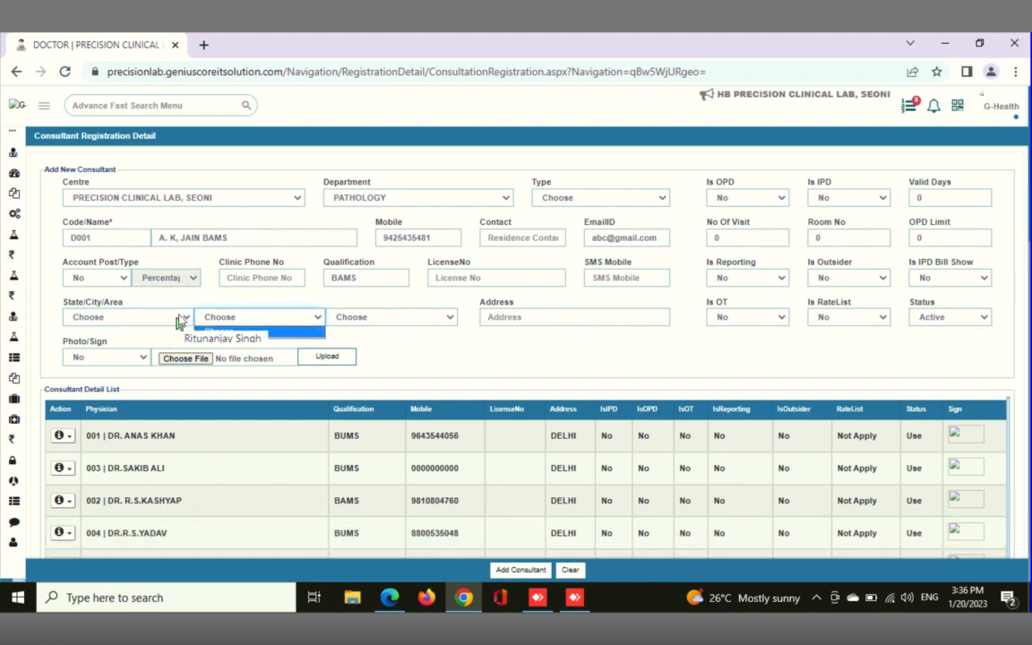
click(177, 319)
click(177, 320)
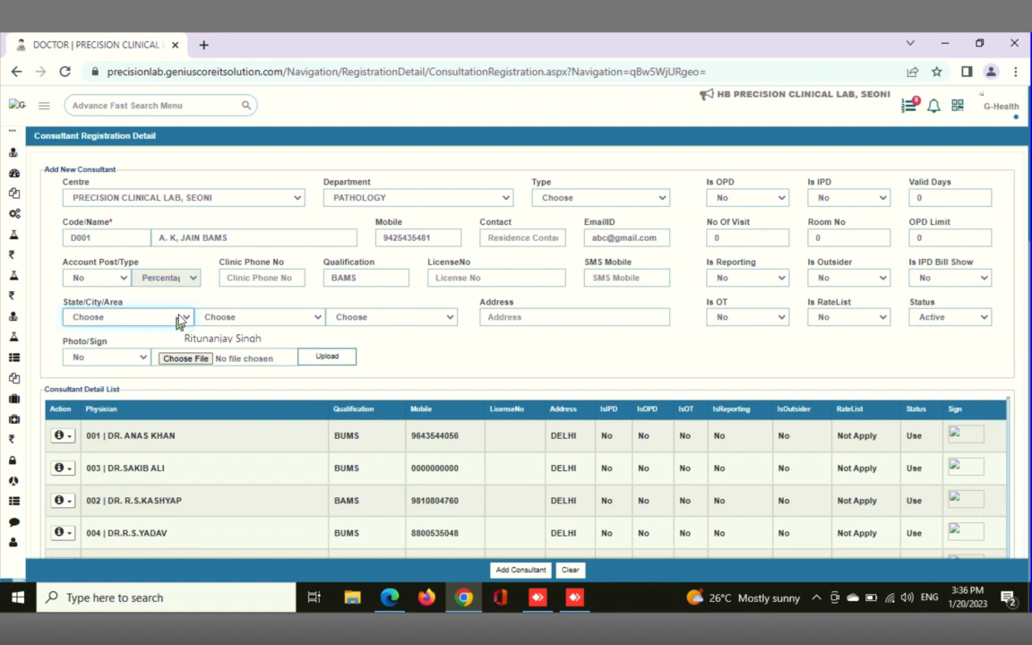
click(180, 320)
key(m)
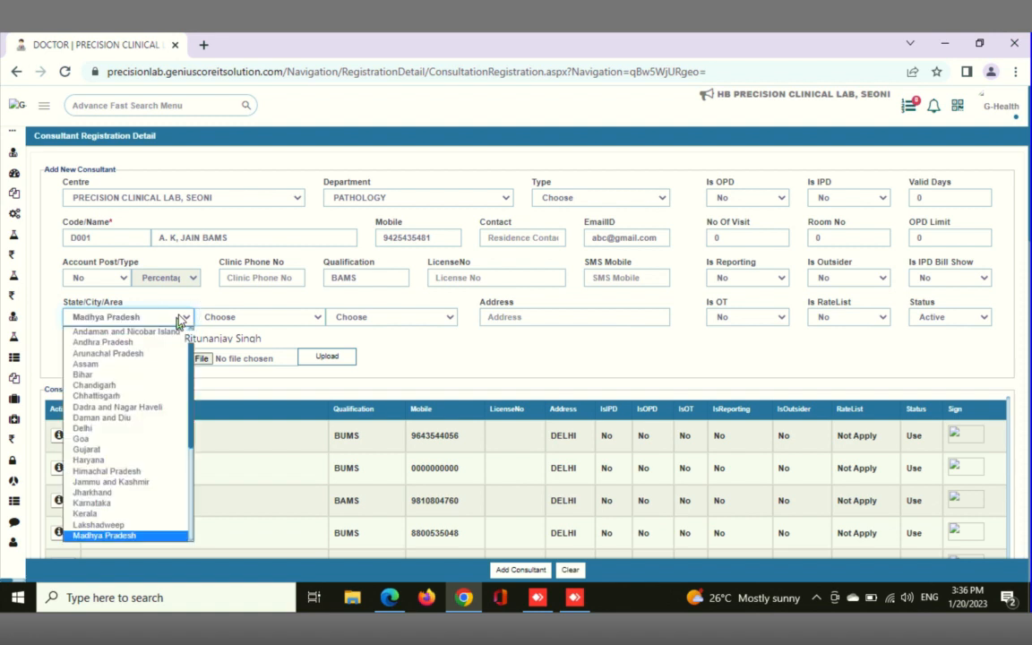
key(Return)
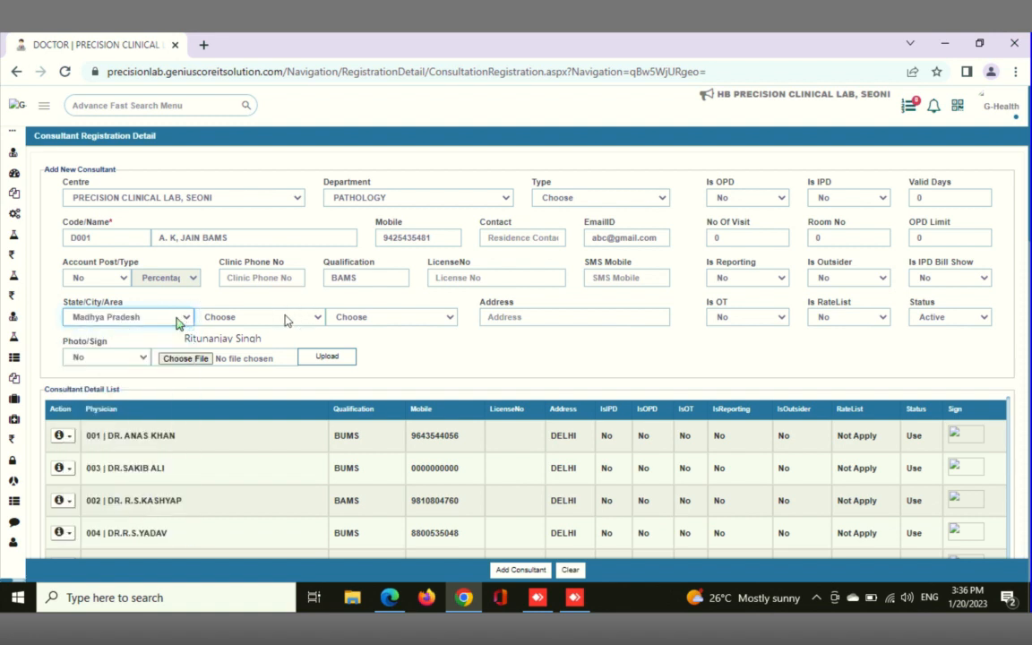
Select Seoni as the new consultant's city
click(286, 320)
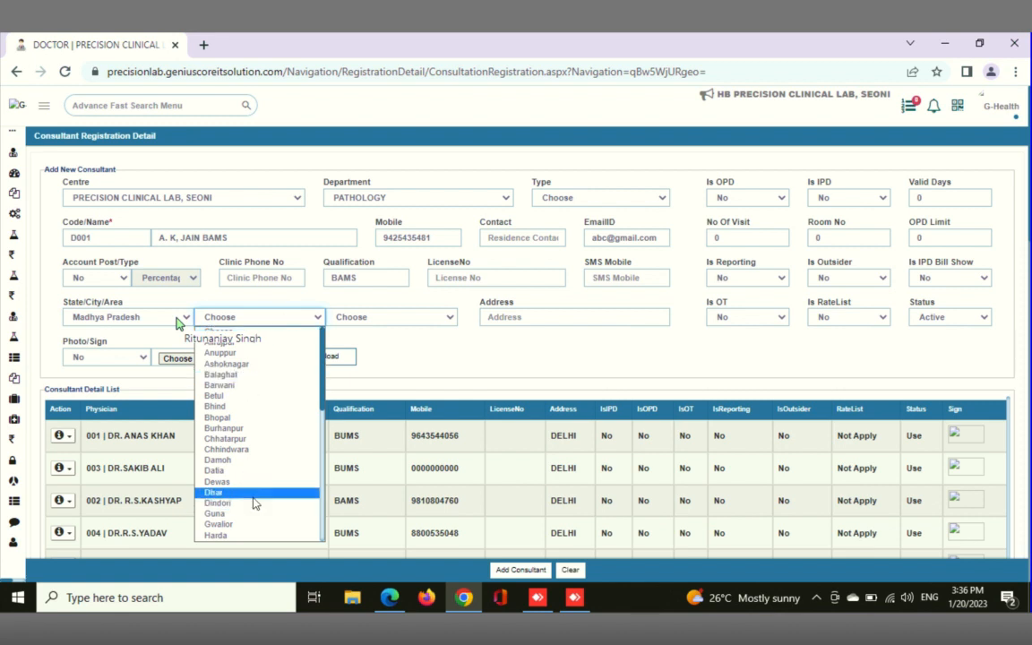
key(s)
key(e)
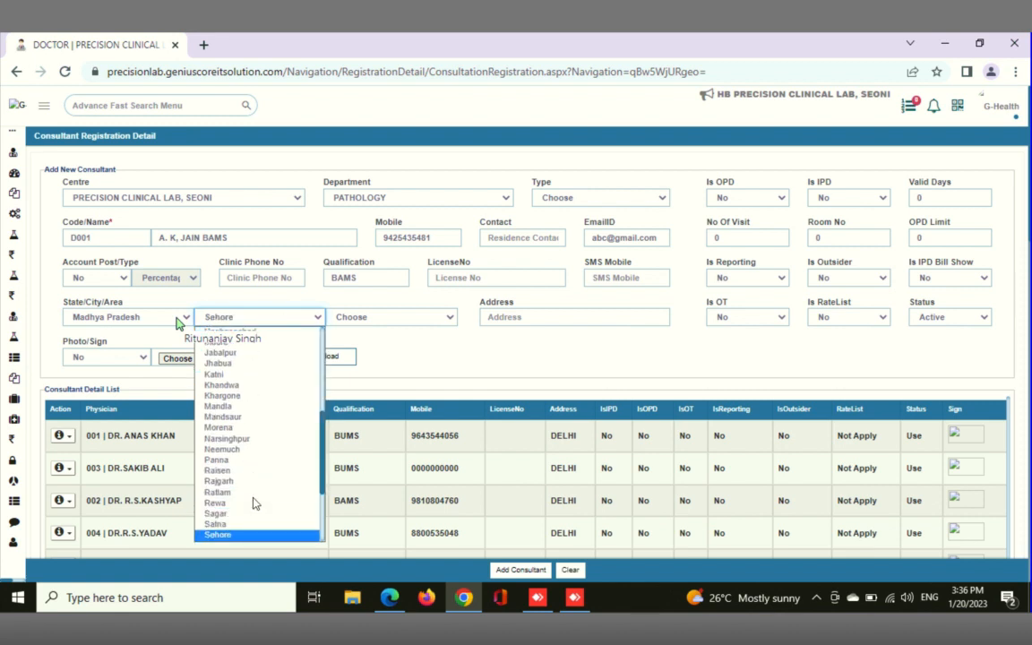
key(o)
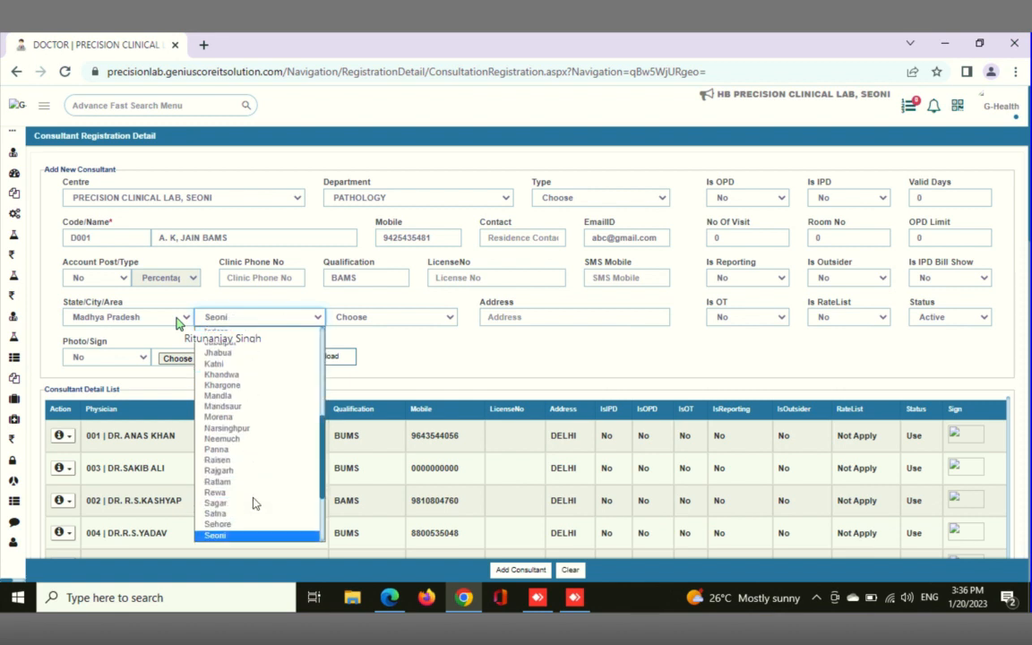
key(Return)
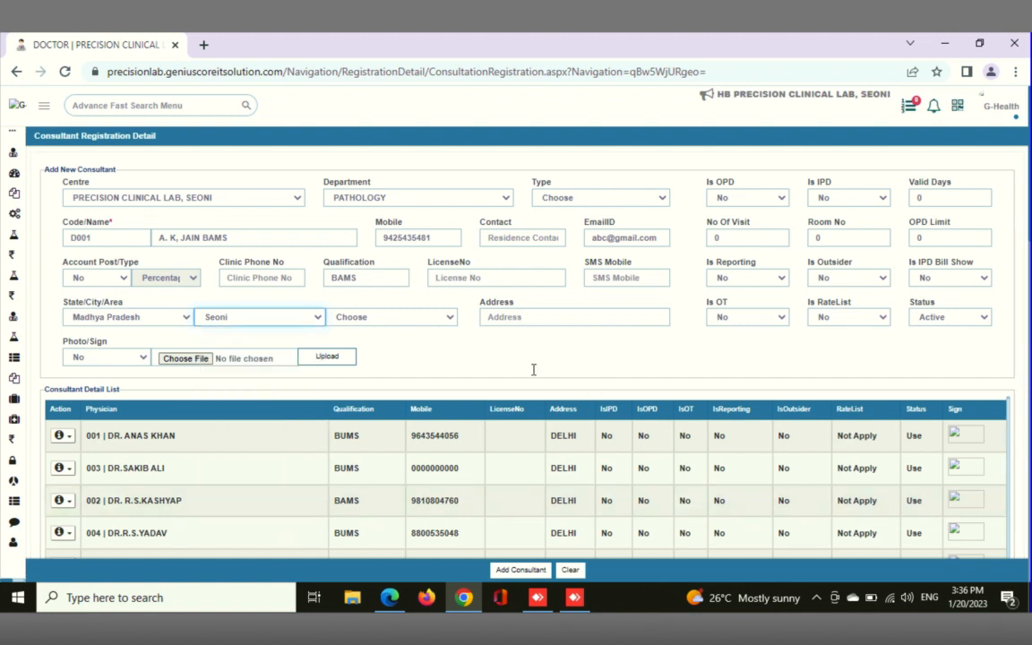
Enter MP as the new consultant's address and add the consultant
click(529, 317)
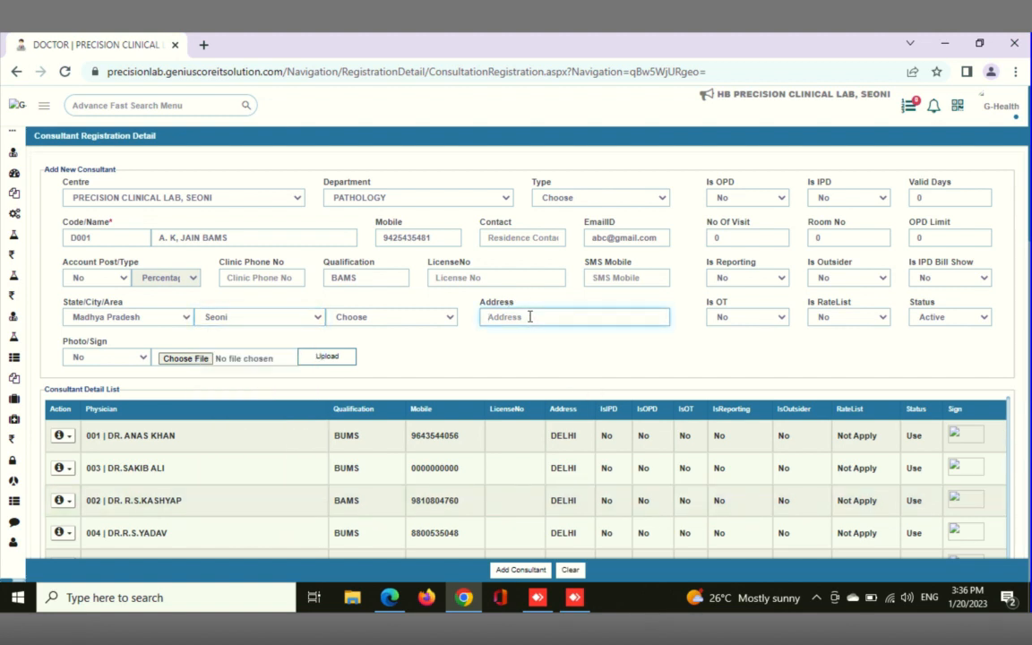
text(MP)
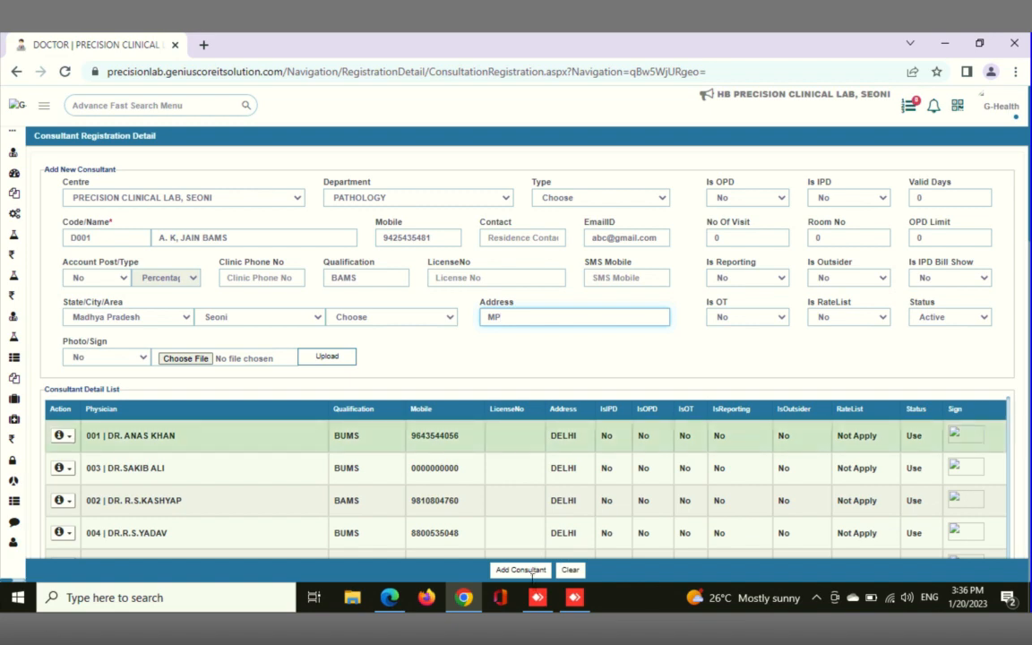
click(537, 596)
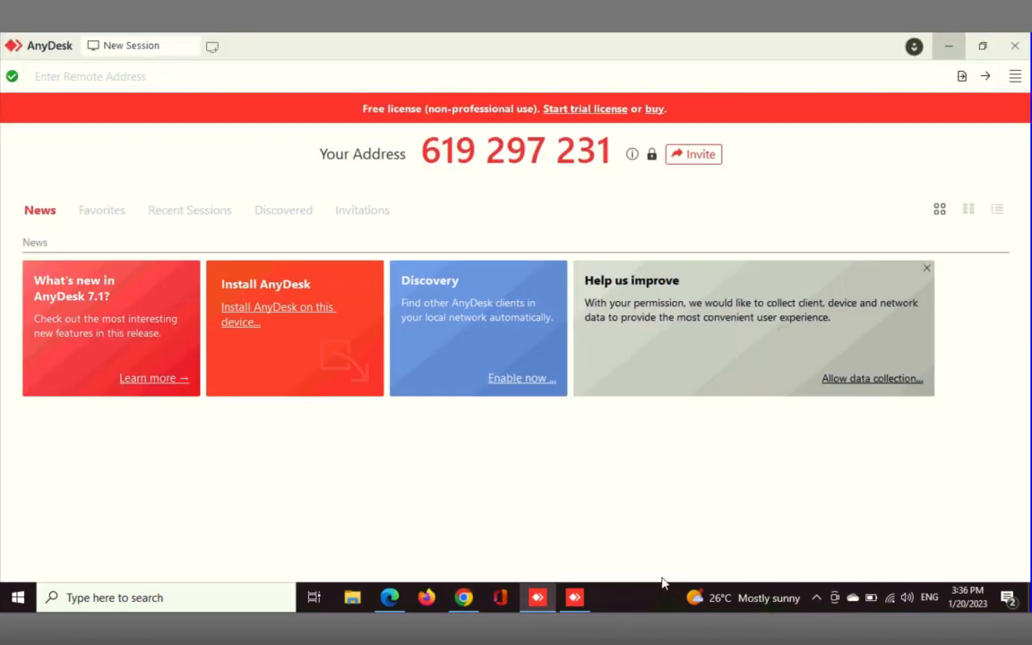
click(951, 49)
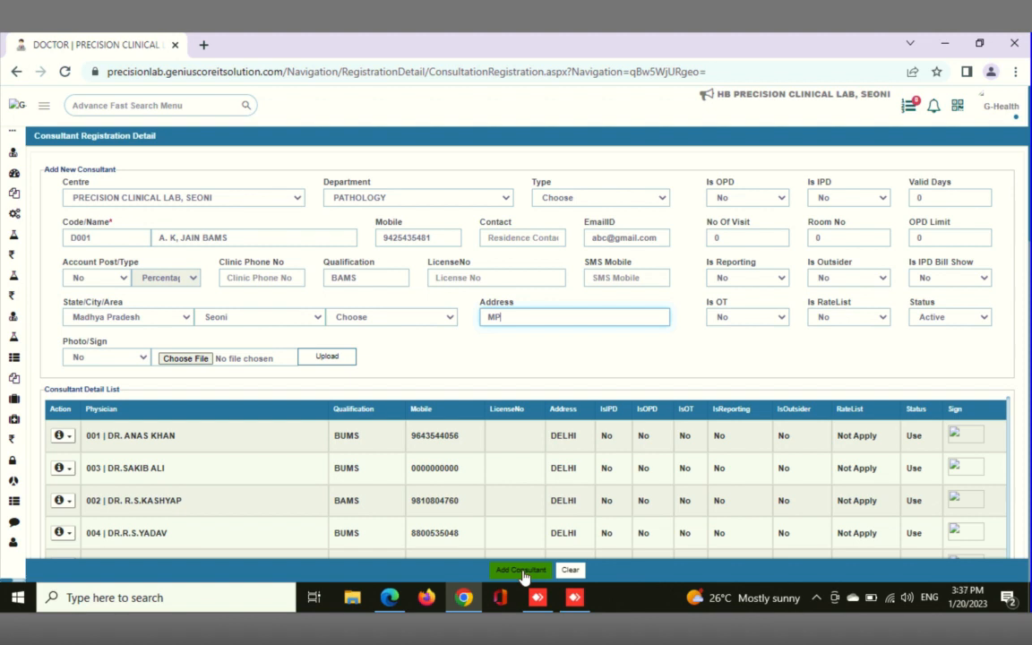
click(524, 574)
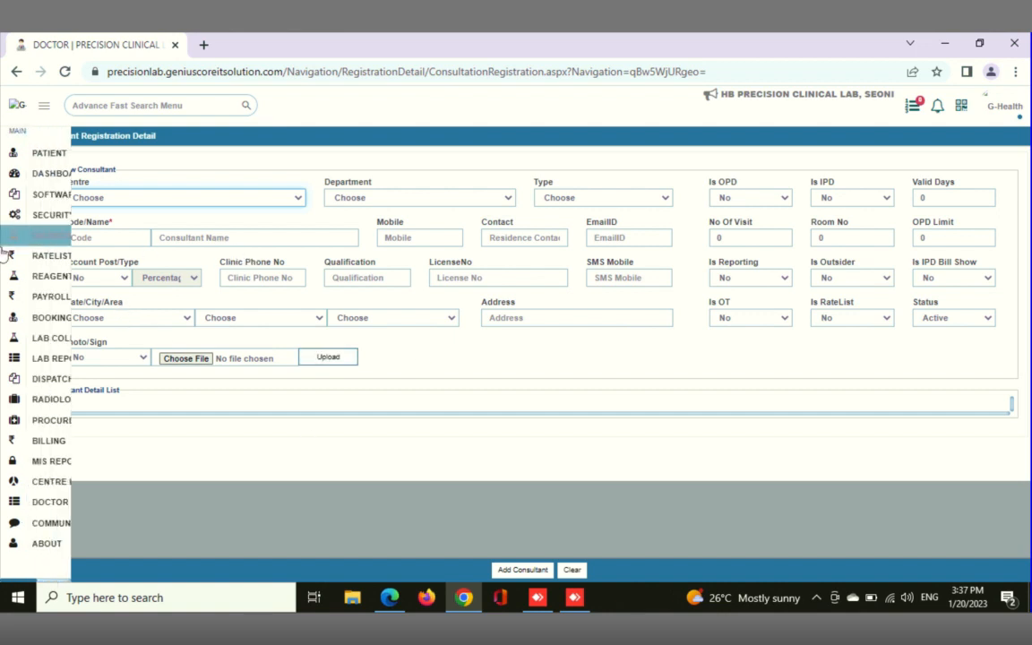
Open the Patient Booking form from the booking section
mouse_move(36, 318)
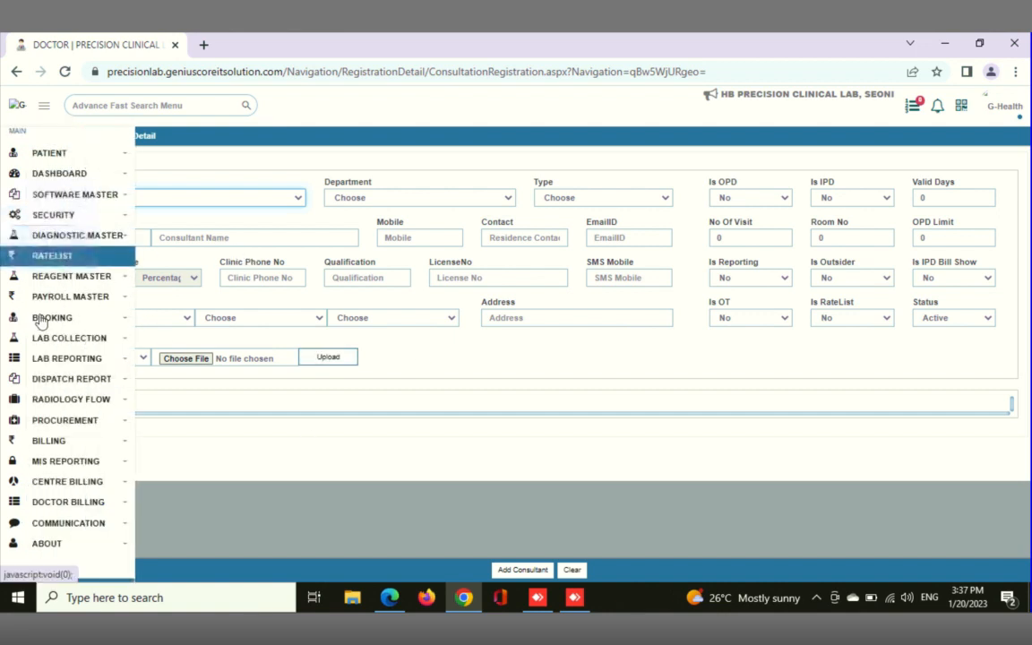
click(49, 319)
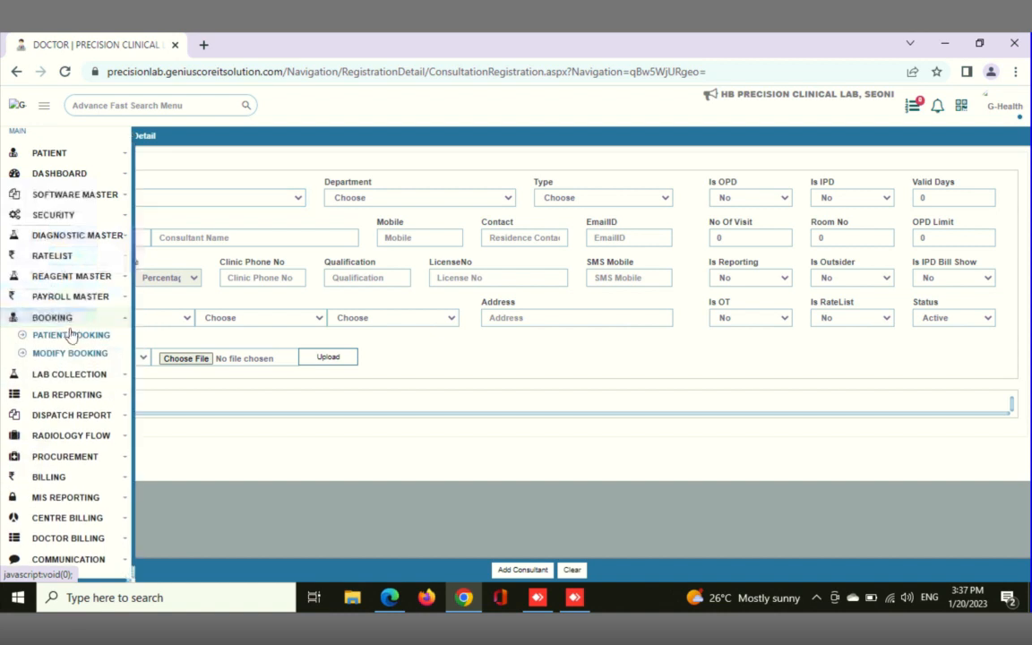
click(60, 337)
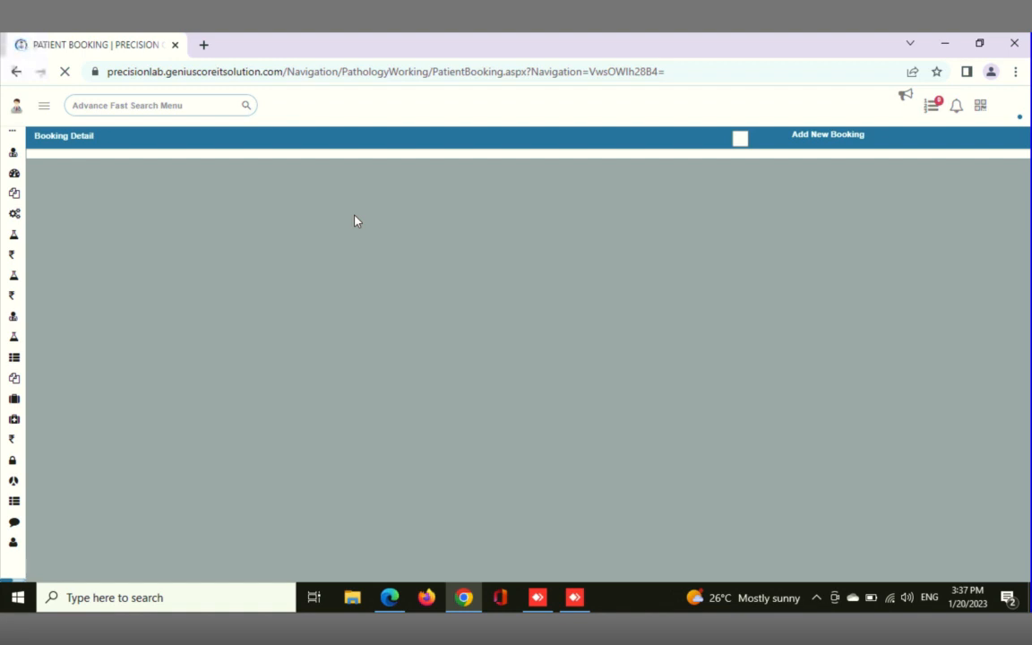
Set the booking's centre to PCL | PRECISION CLINICAL LAB, SEONI
mouse_move(606, 7)
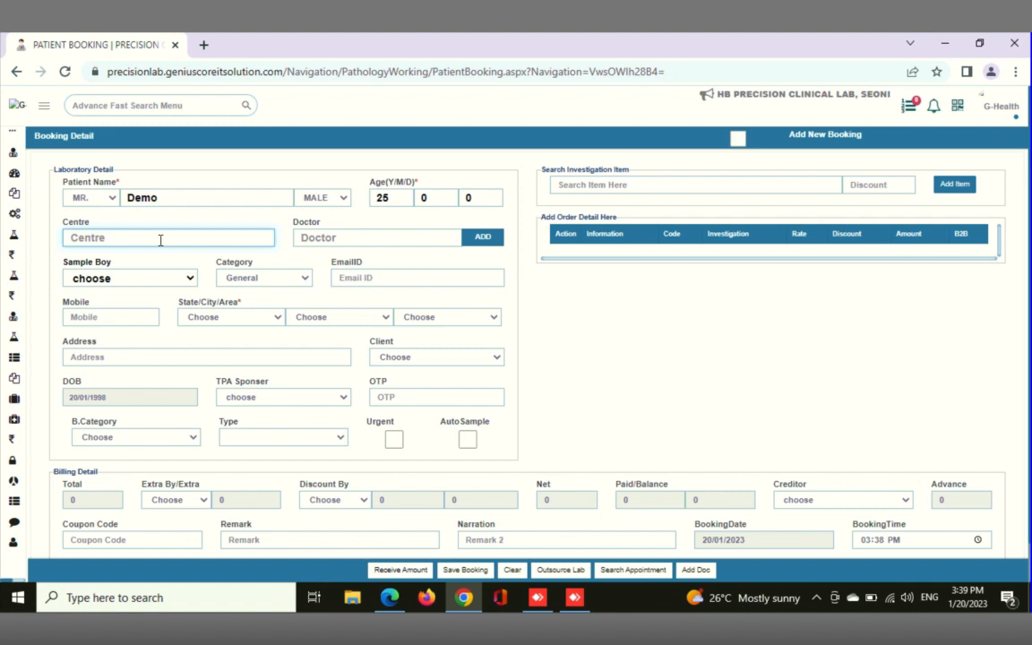
text(b)
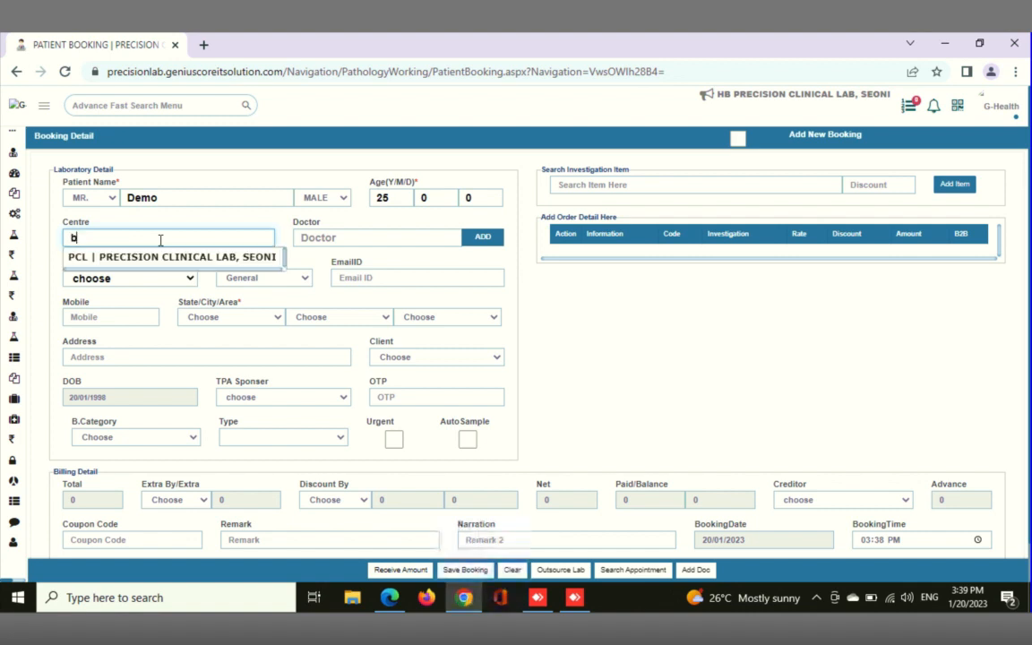
key(Return)
Search the doctors by initial and assign the newly registered BAMS doctor to the patient's booking
click(400, 238)
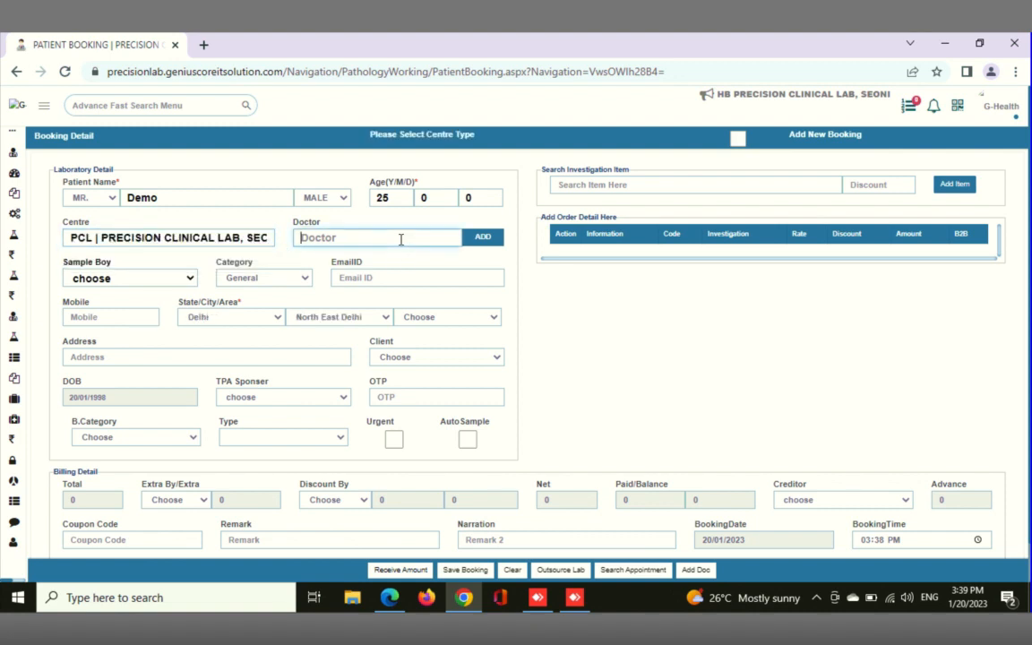
text(s)
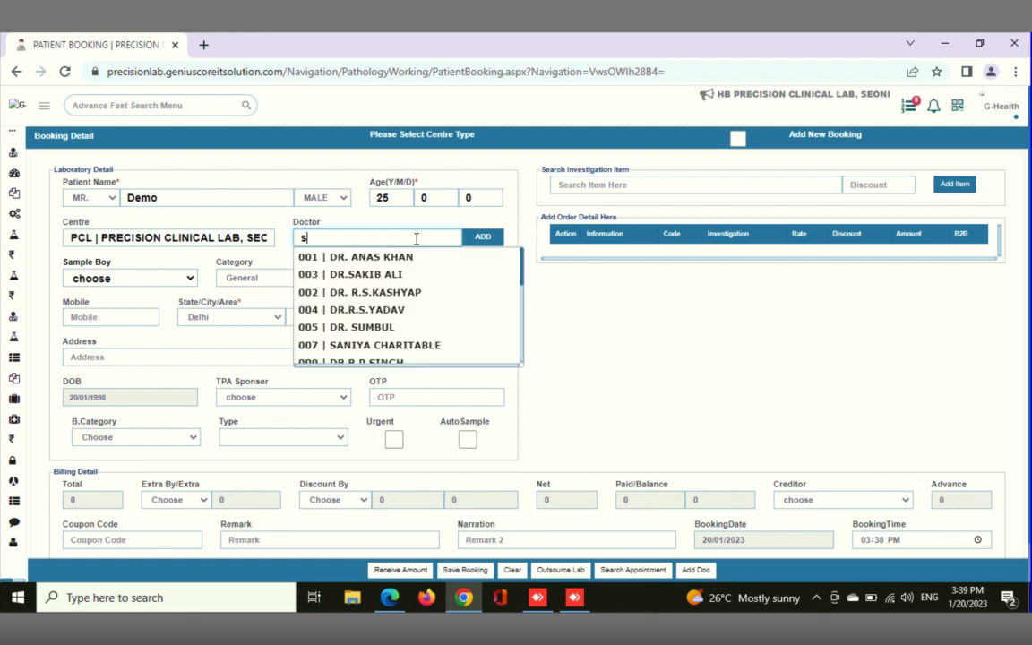
key(BackSpace)
text(a)
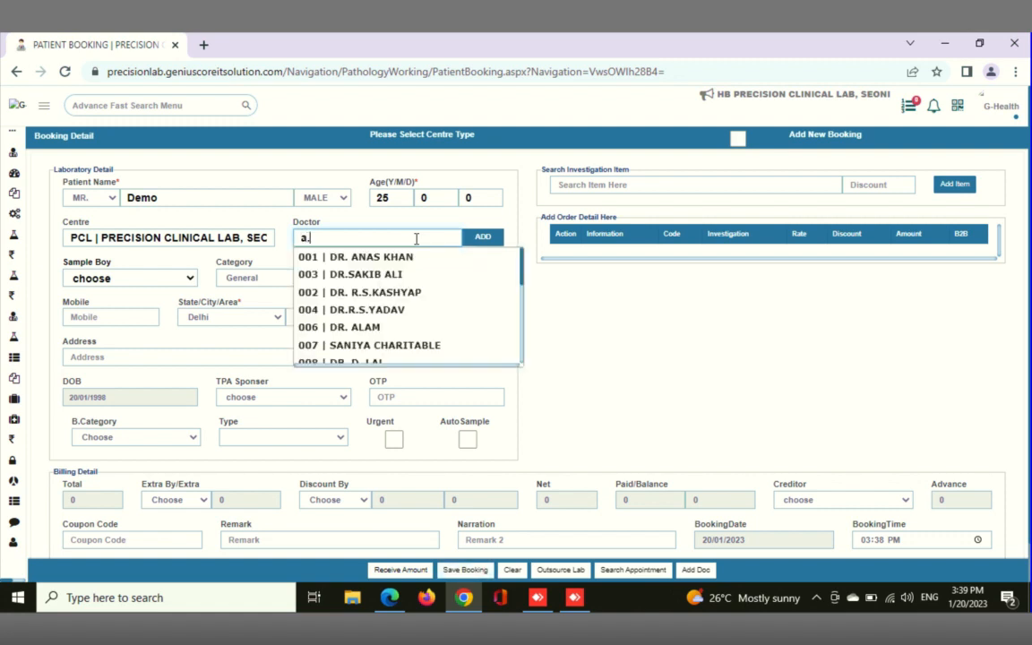
text(.)
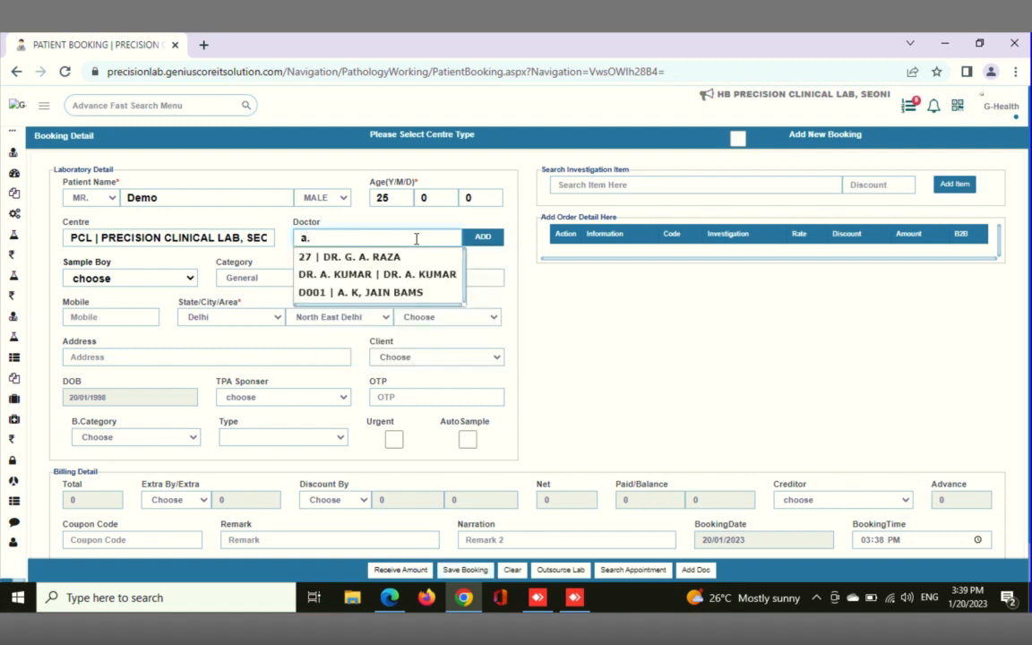
click(416, 293)
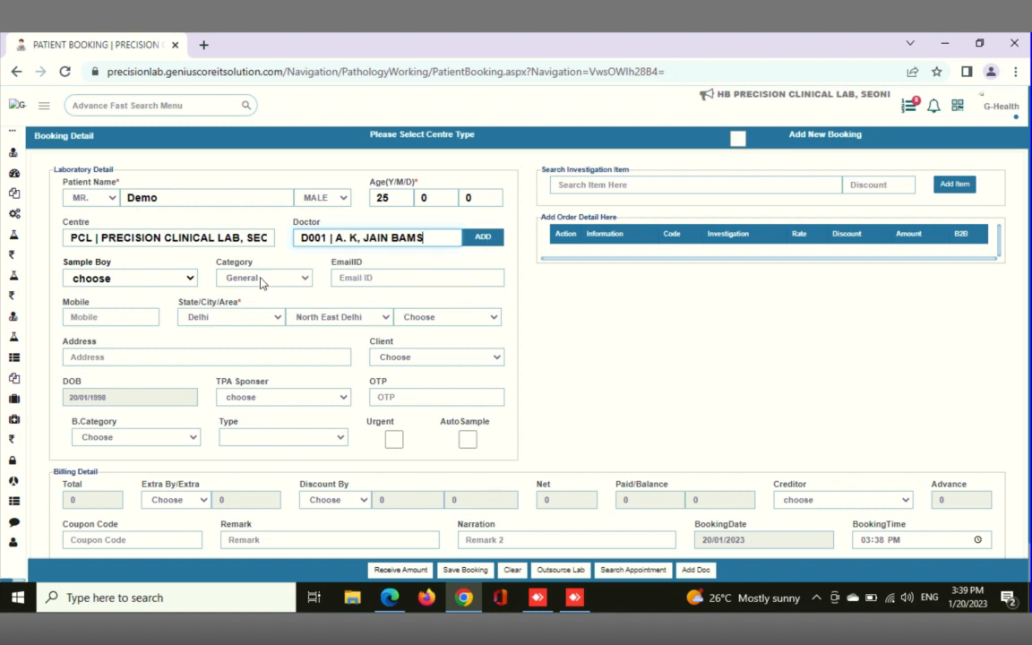
Fill in the patient's mobile number and enter MP as the address
click(182, 280)
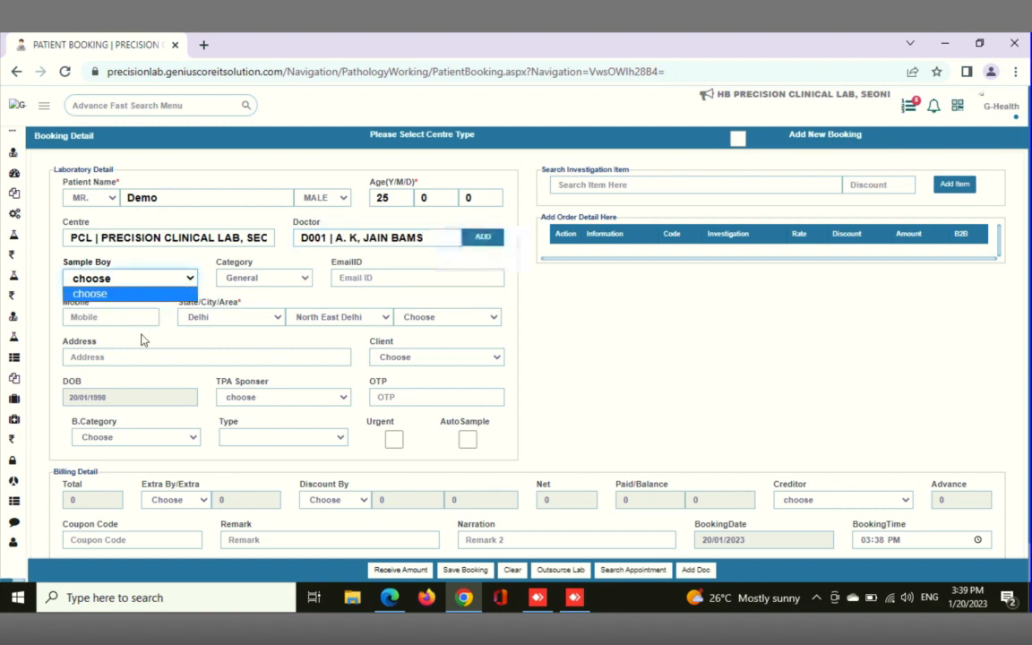
click(143, 279)
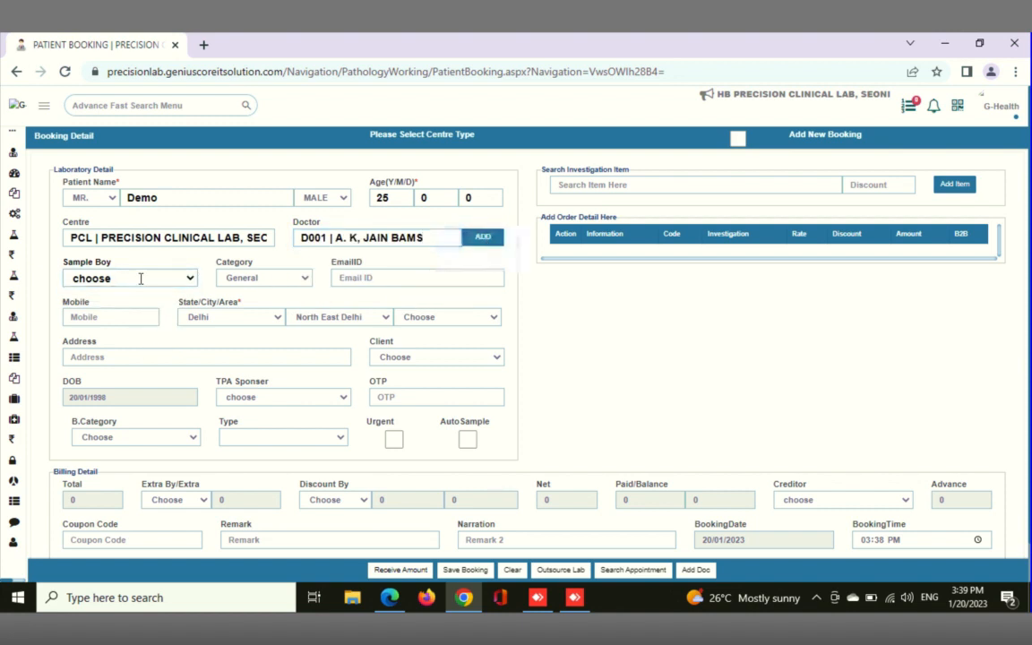
click(111, 316)
text(0000000)
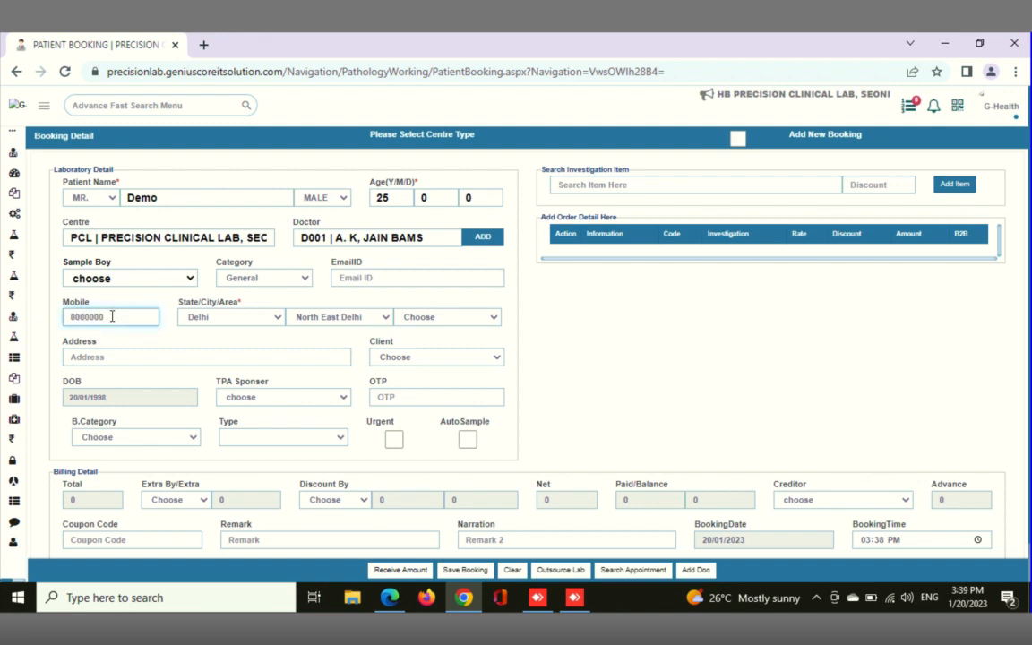
text(000)
click(144, 356)
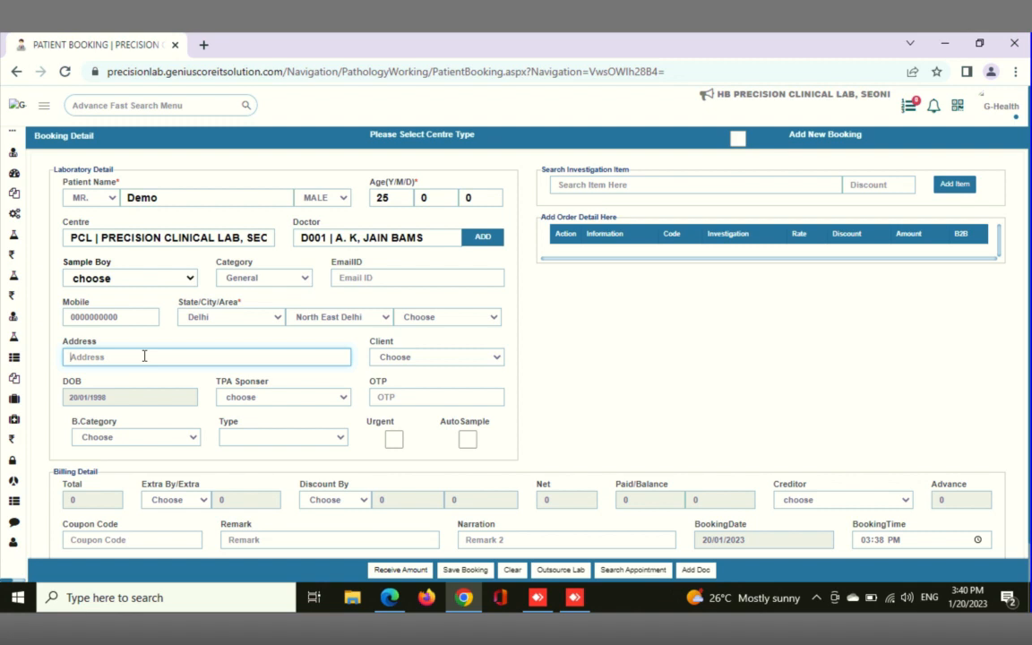
text(MP)
Set the patient's state to Madhya Pradesh and the city to Sagar
click(273, 321)
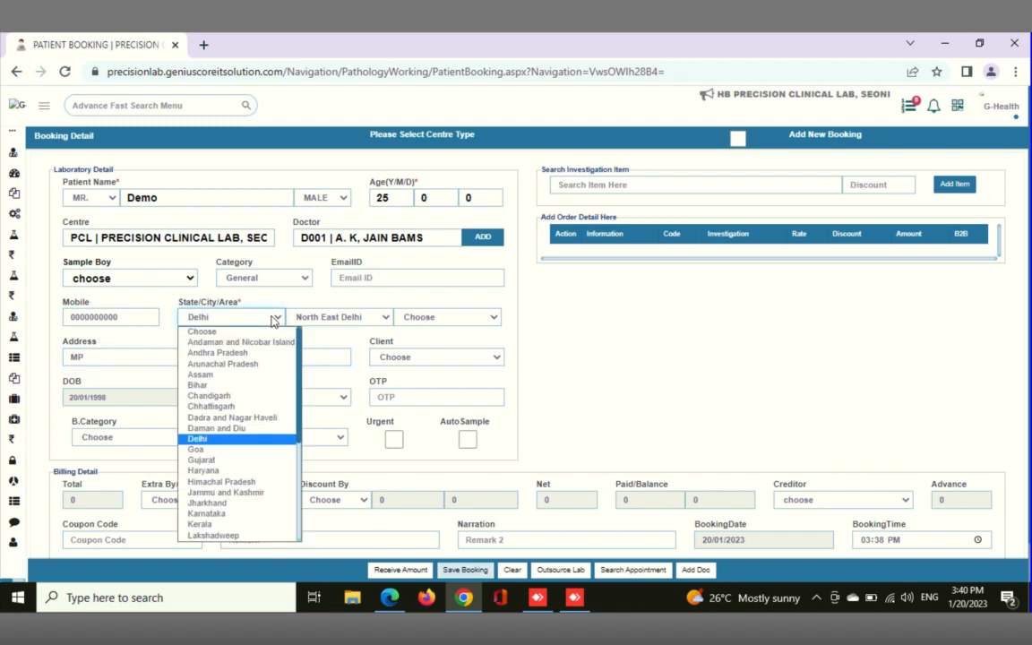
key(m)
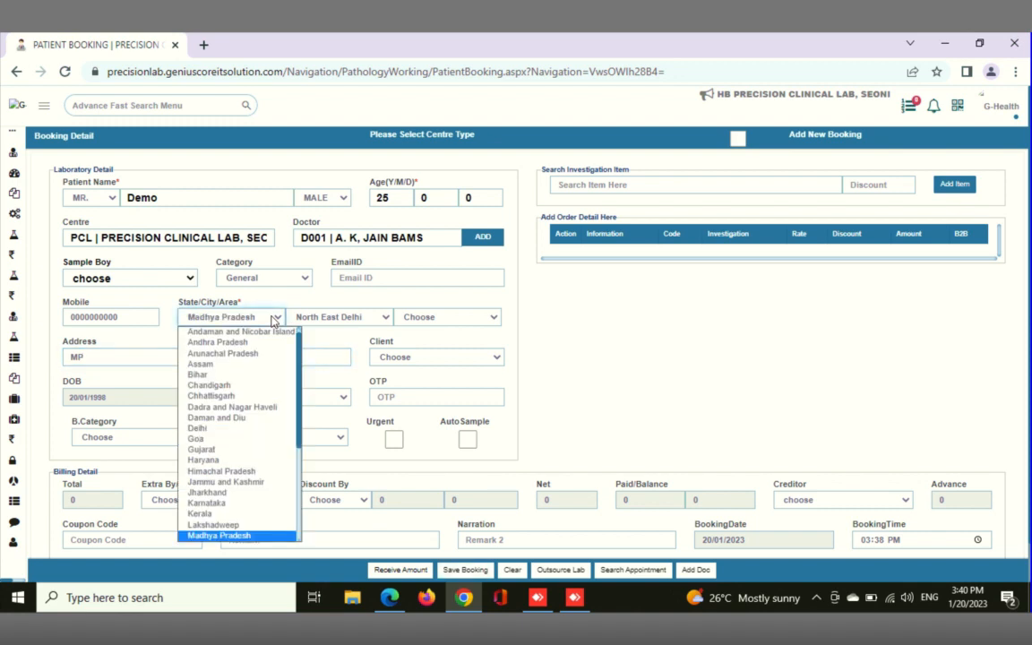
click(226, 542)
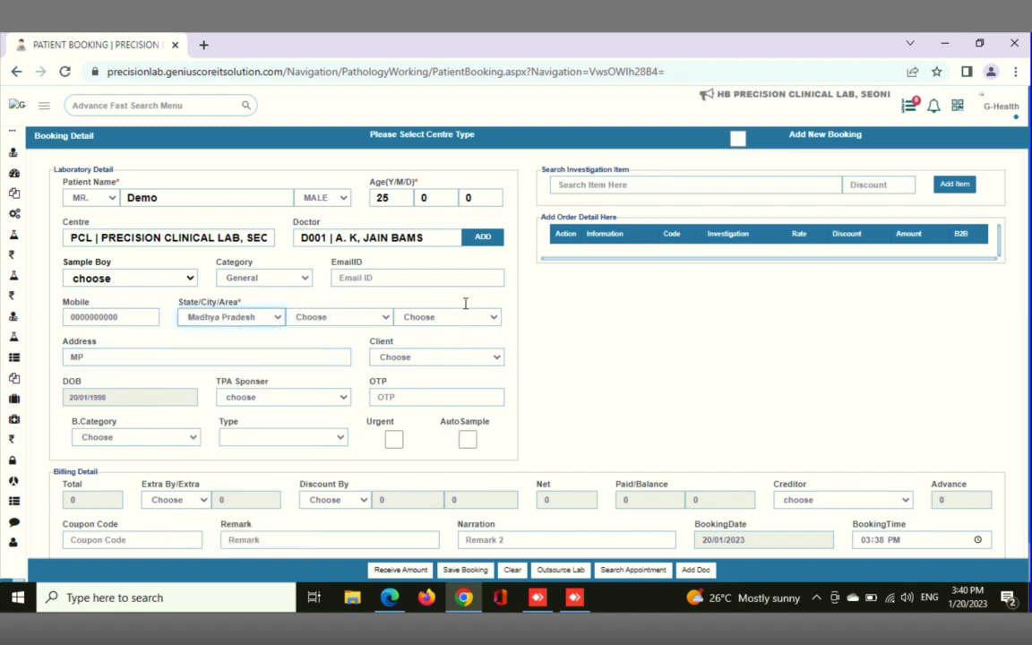
click(382, 319)
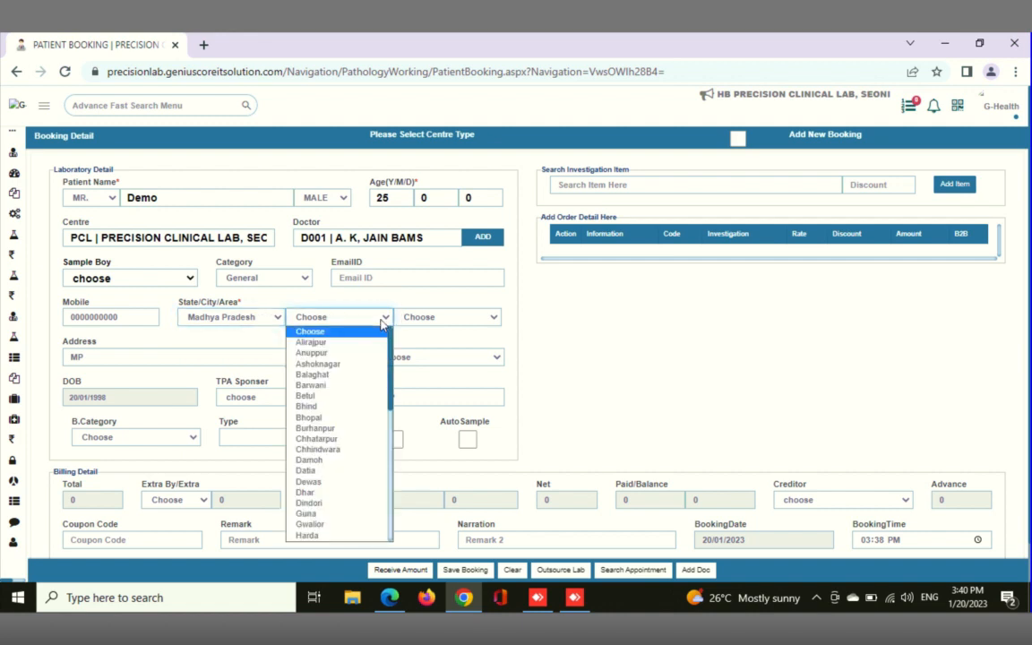
key(s)
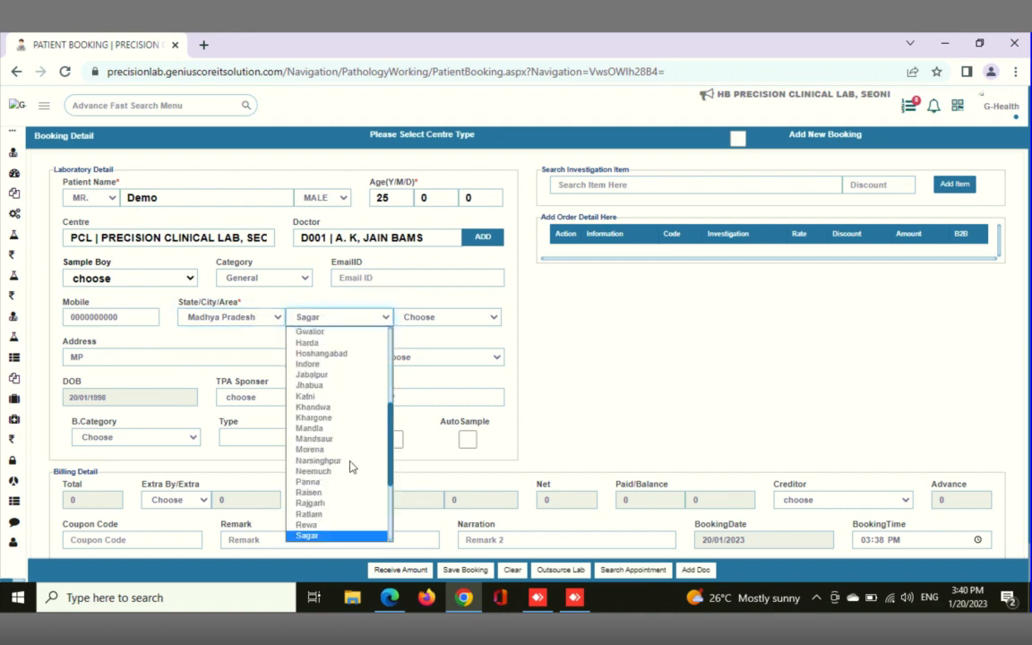
click(325, 538)
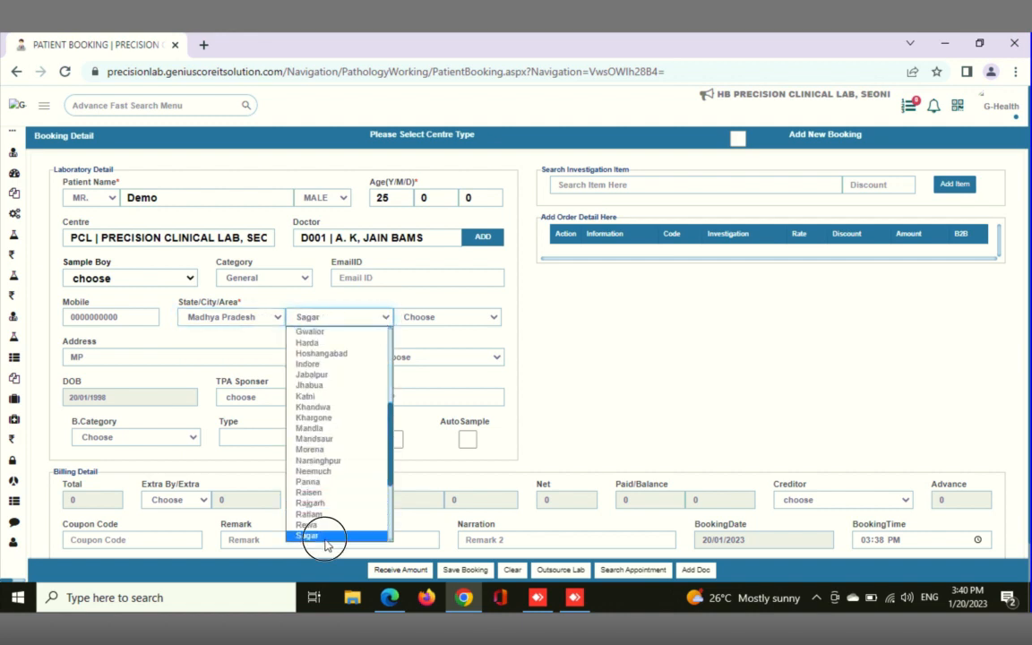
Find the COMPLETE HAEMOGRAM (CBC) investigation and add it to the booking's order
click(613, 188)
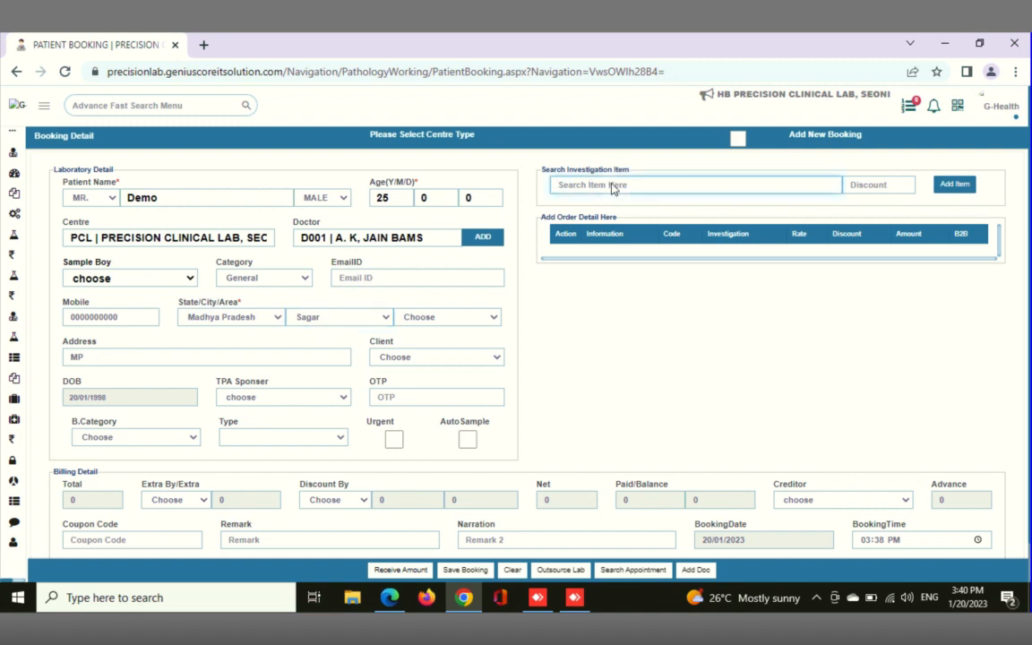
text(cbc)
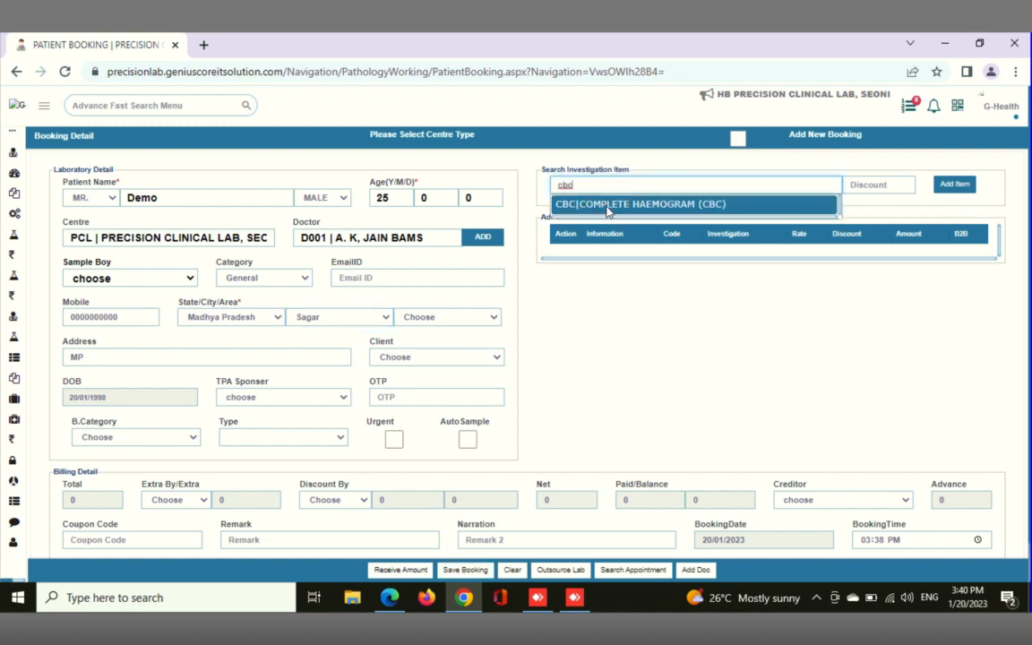
click(607, 205)
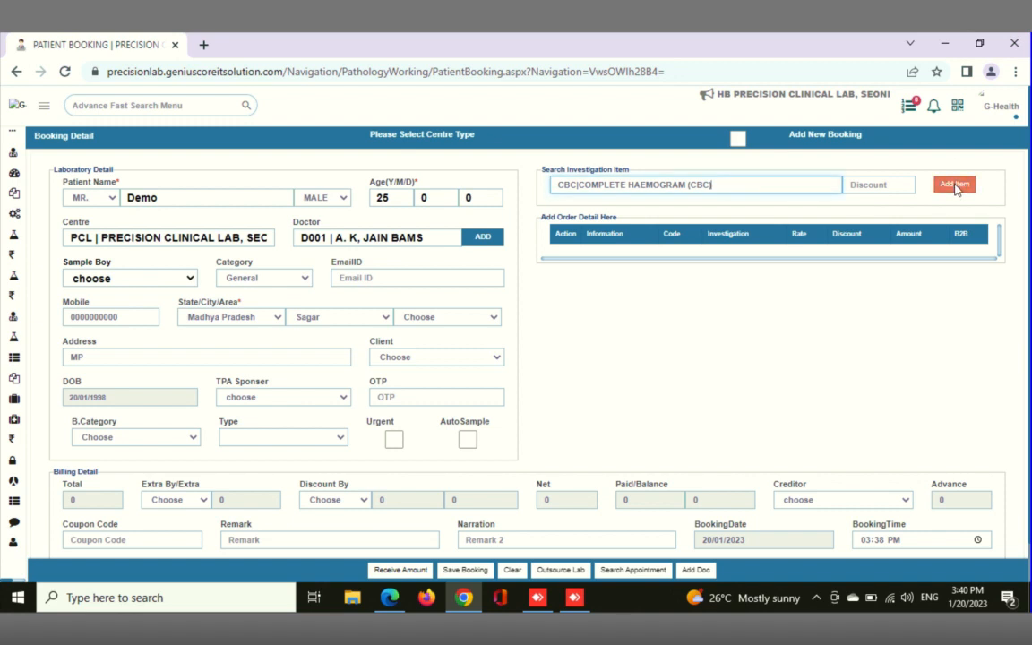
click(954, 186)
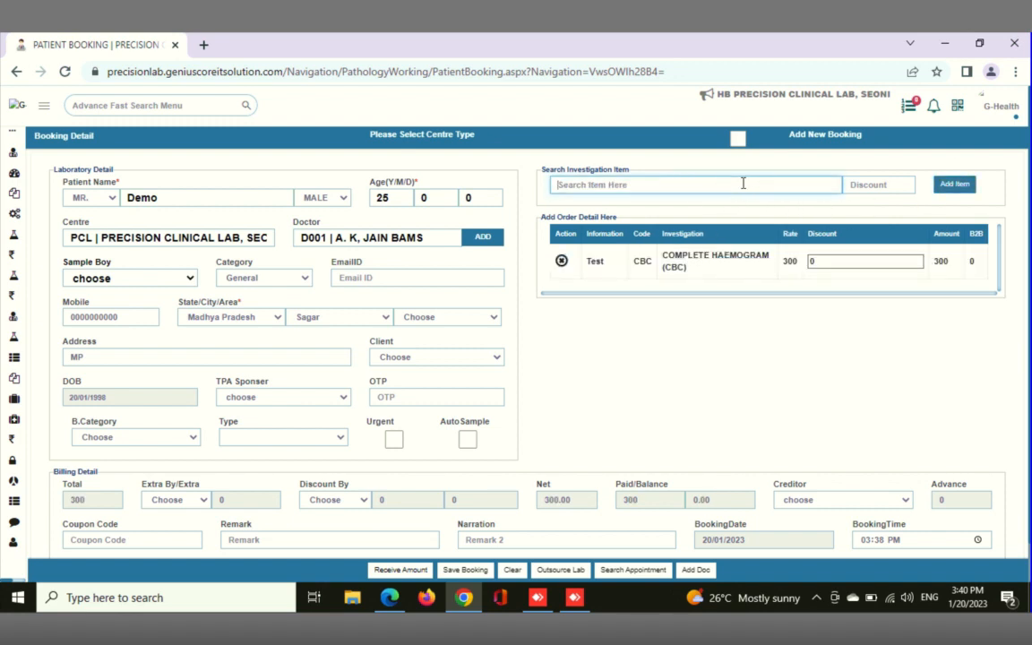
Find the LIVER FUNCTION TEST (LFT) investigation and add it to the booking's order
text(lft)
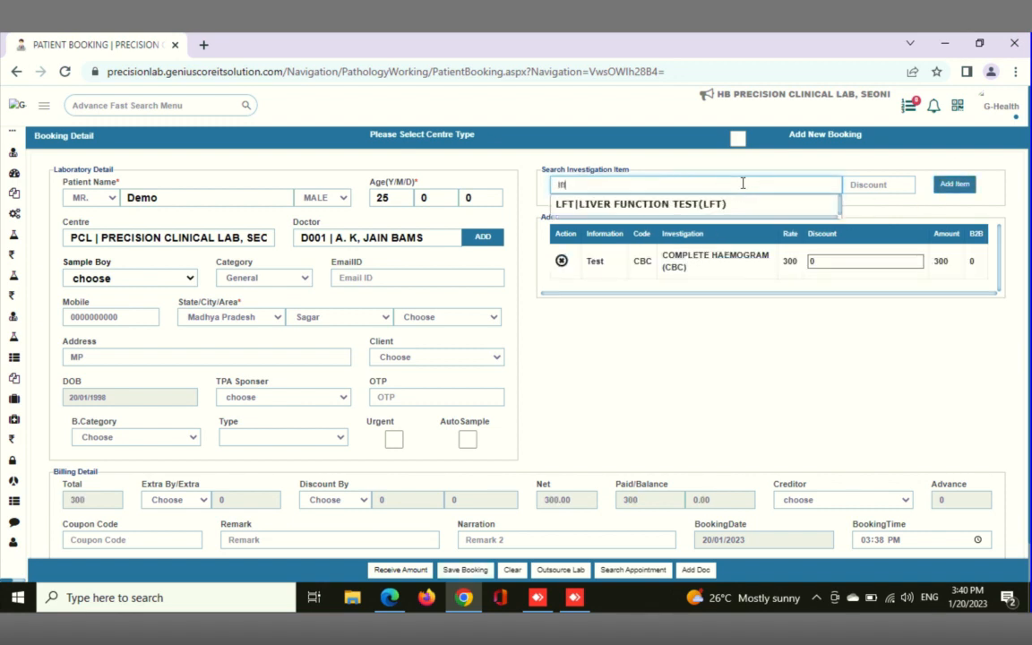
click(675, 211)
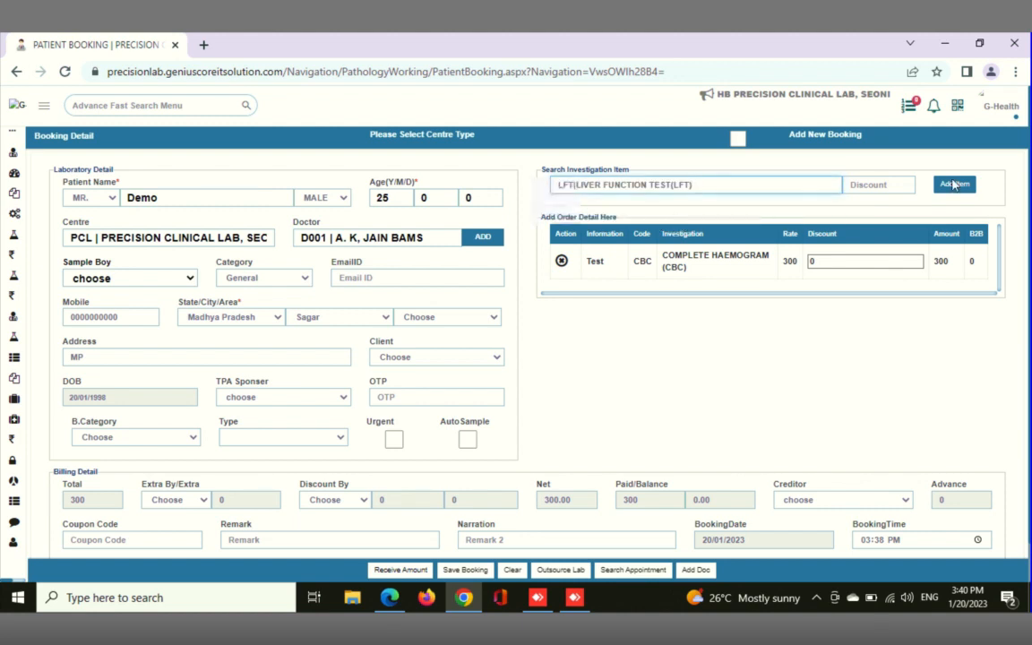
click(955, 184)
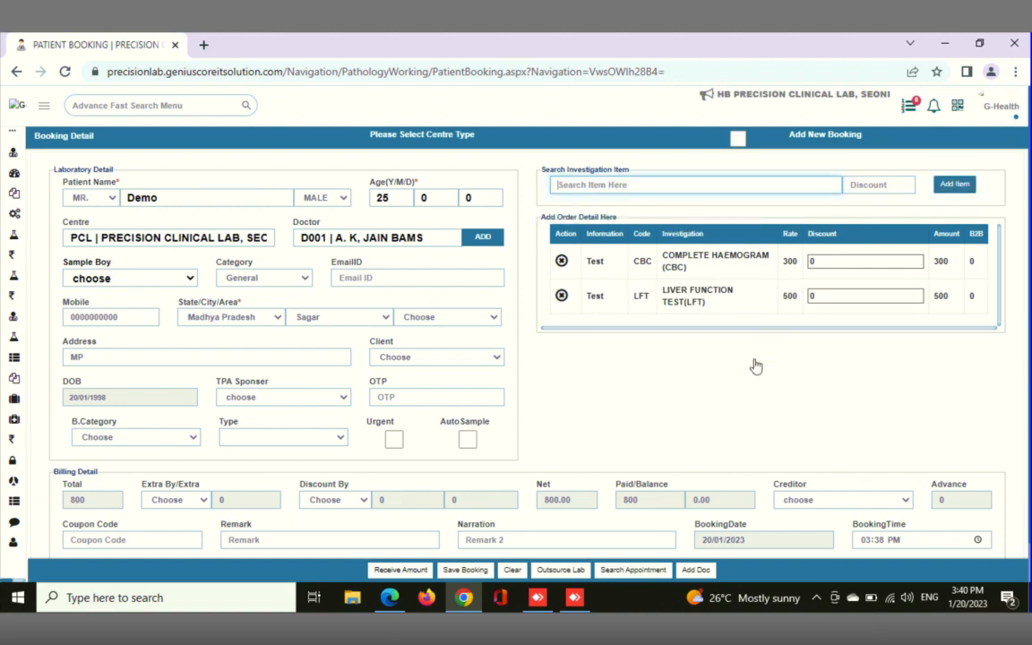
scroll(754, 364, down, 1)
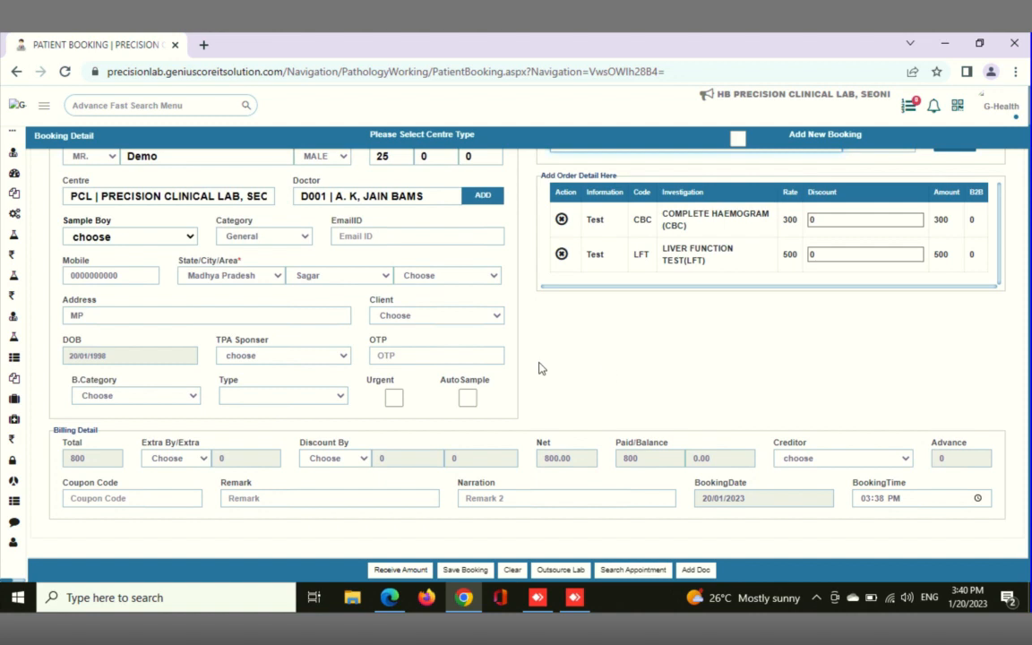
click(178, 458)
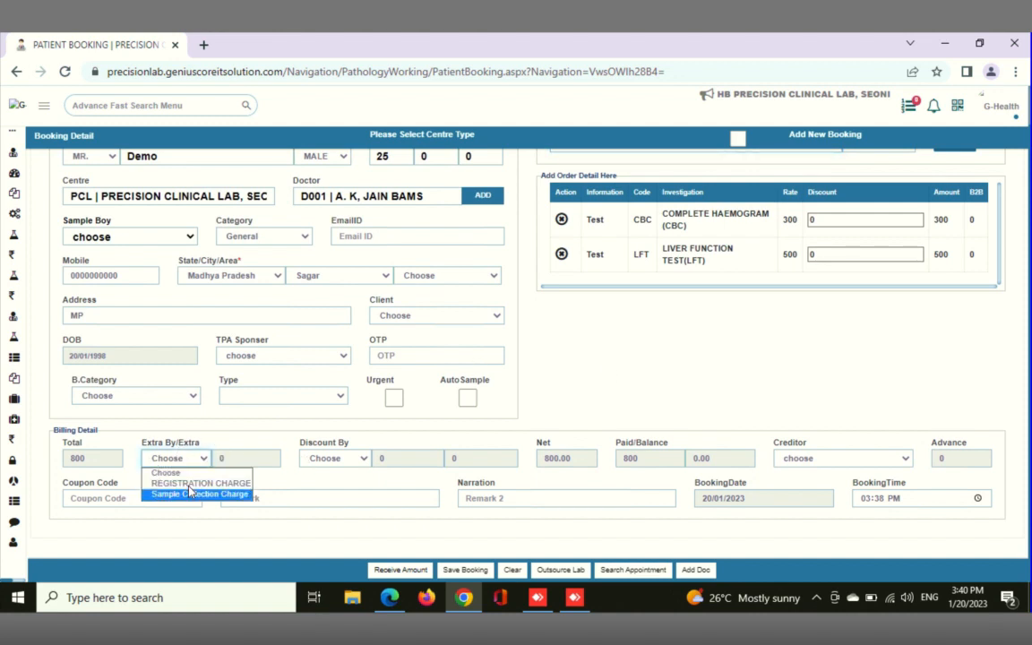
click(189, 484)
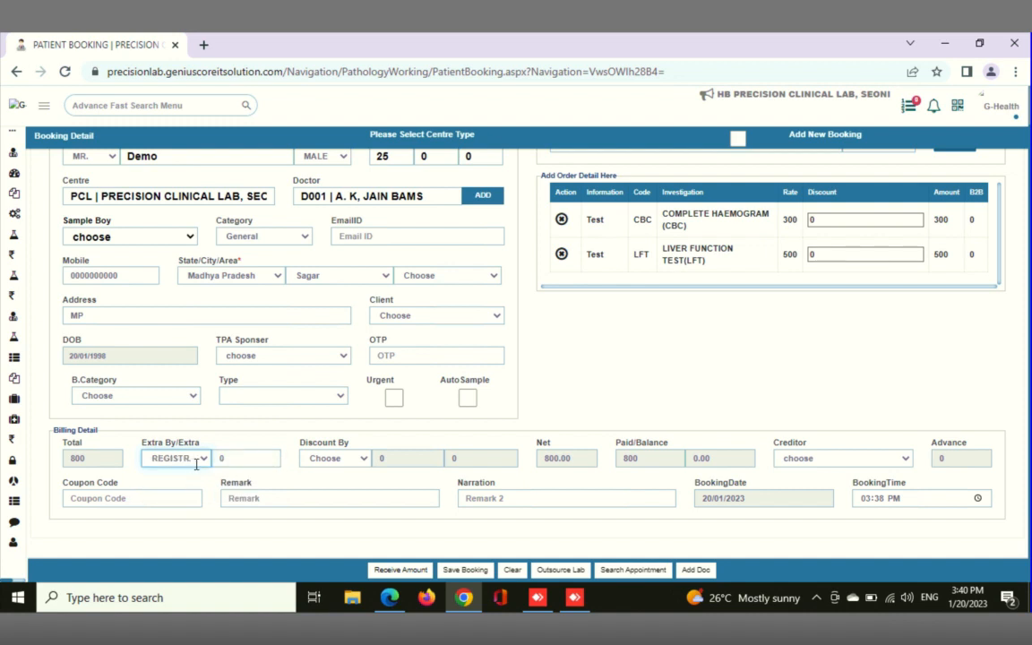
click(202, 460)
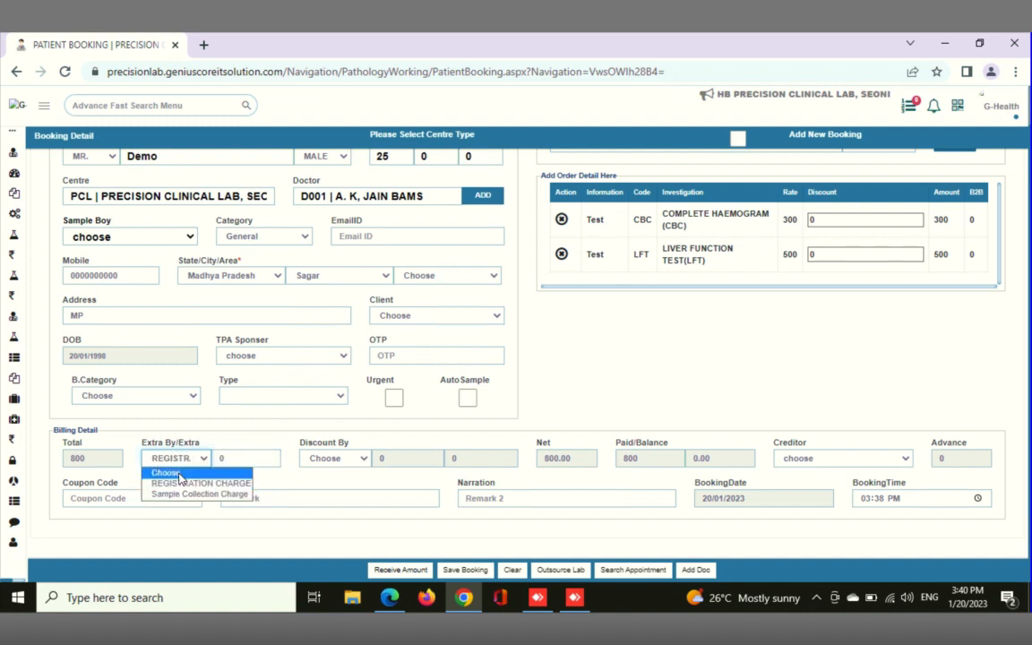
click(169, 472)
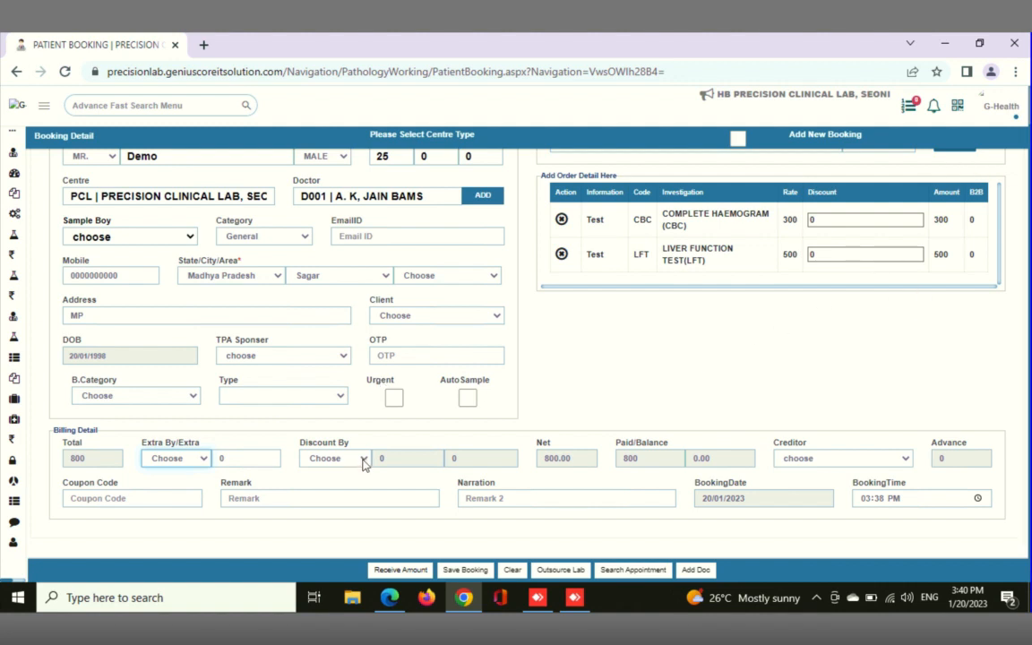
Apply an Admin discount of 100 to the booking's bill, leaving the creditor unselected
click(824, 221)
click(339, 458)
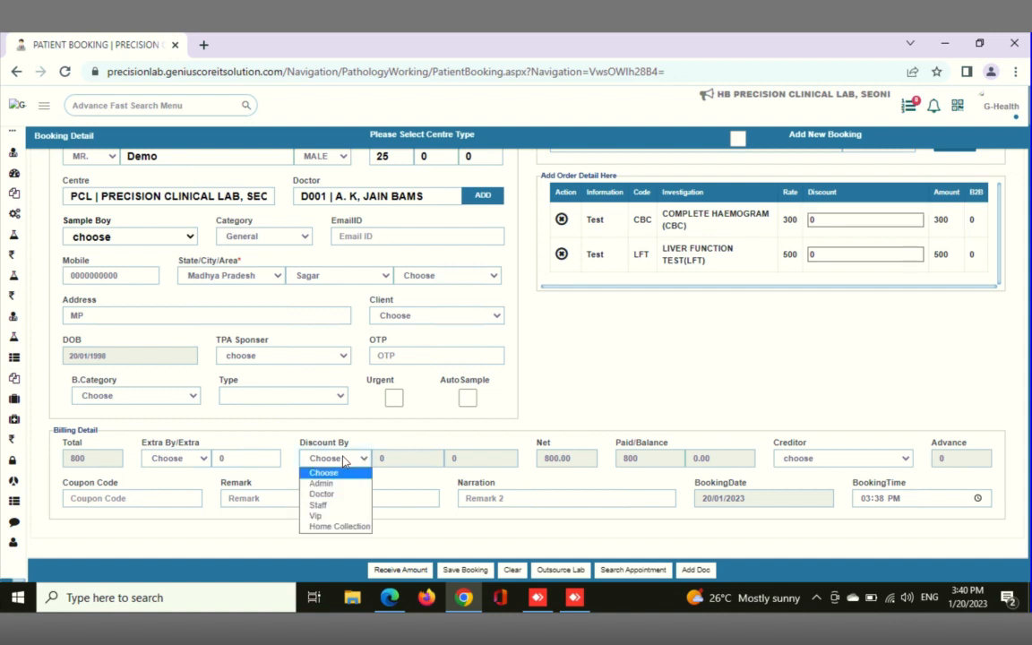
click(330, 484)
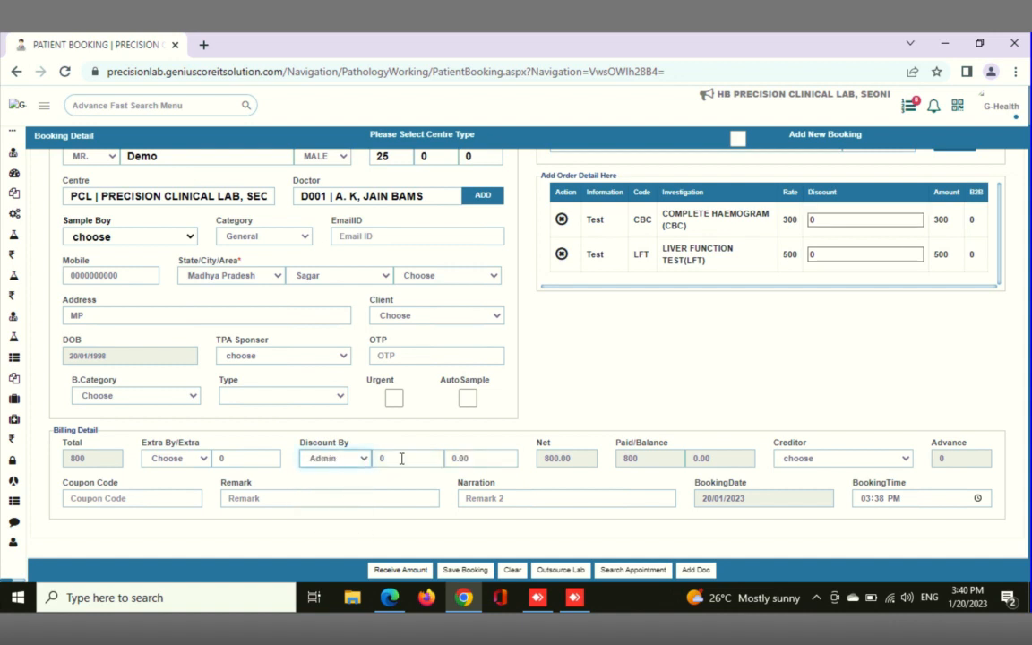
drag(478, 457, 406, 463)
text(1)
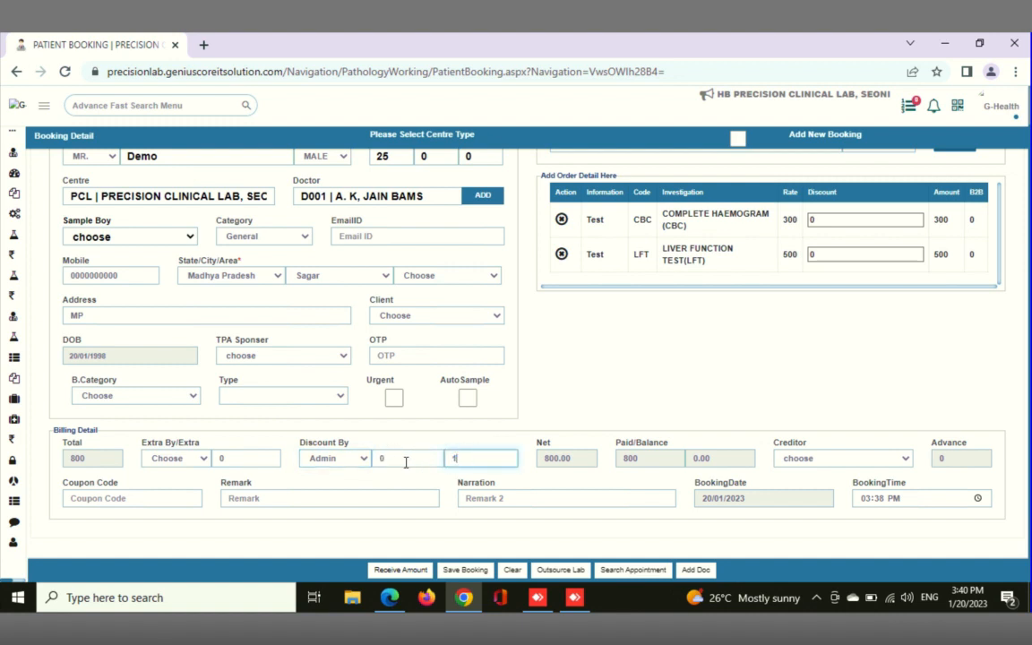
text(00)
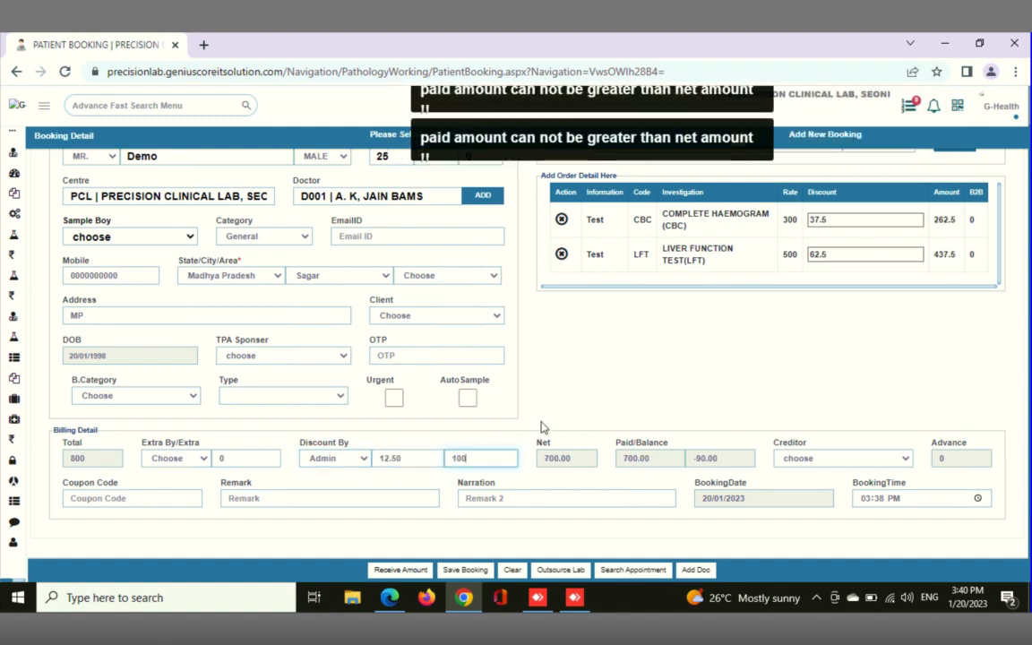
click(544, 425)
click(408, 462)
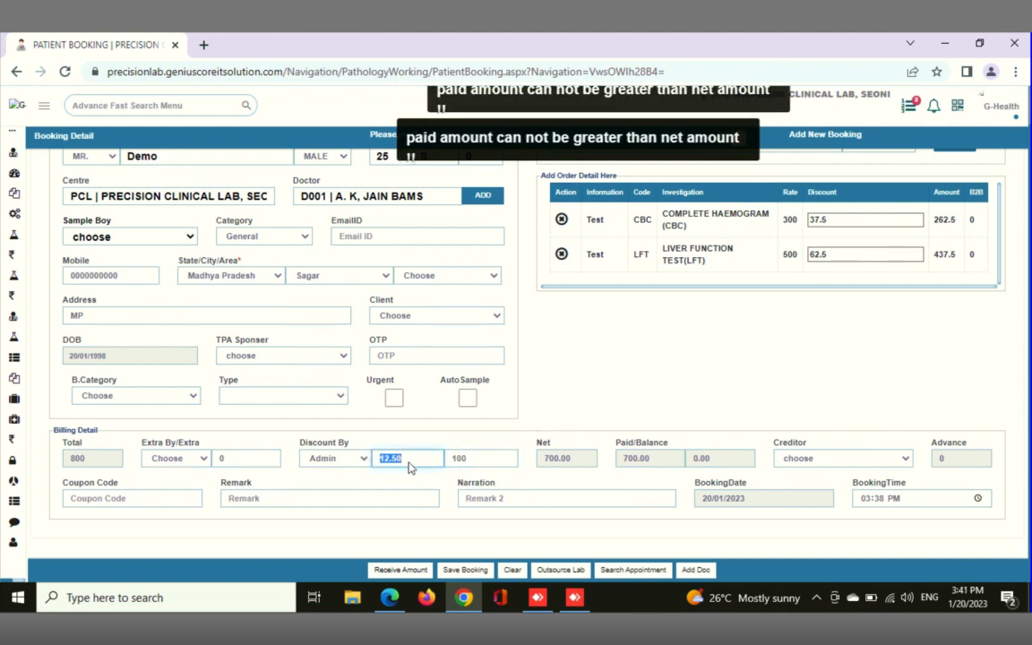
click(856, 462)
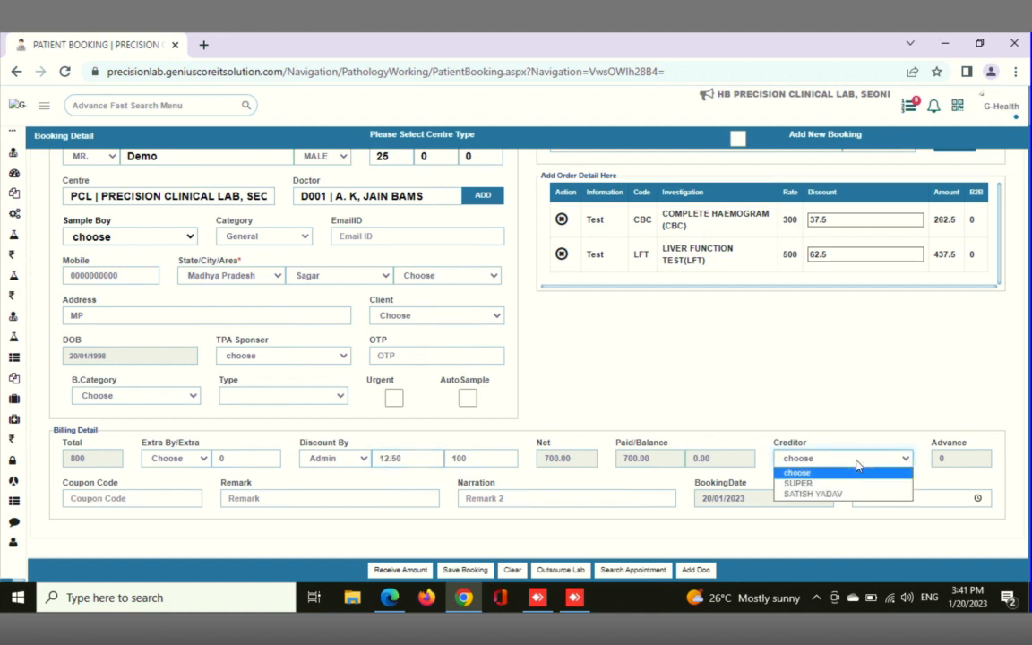
click(803, 421)
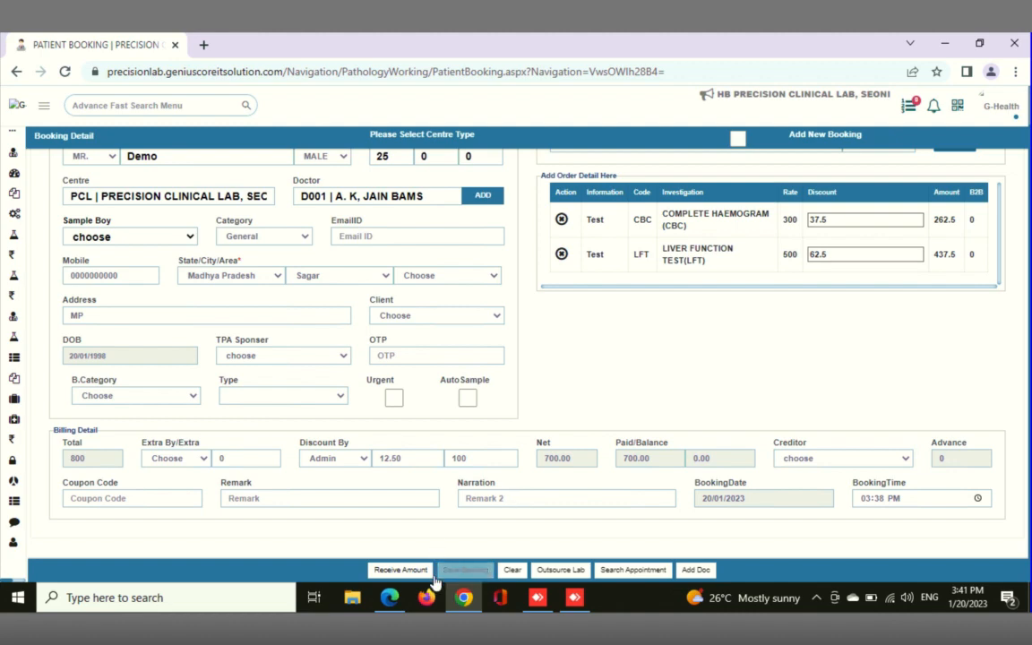
Open the booking's Receive Amount form and examine the Card and E-Wallet payment options, keeping Cash as the only payment method
click(398, 570)
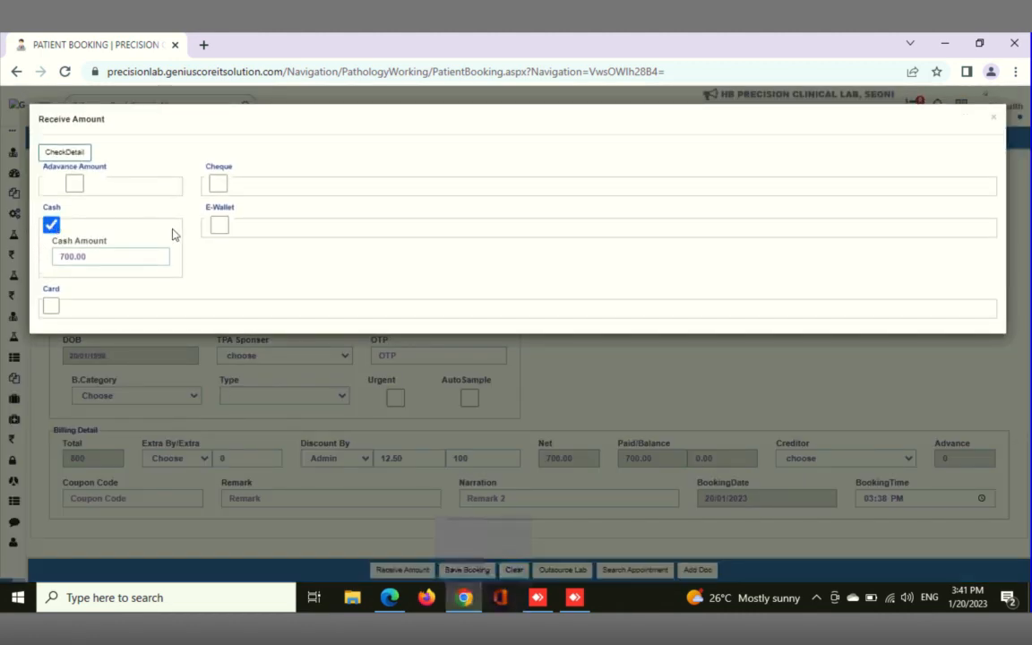
click(51, 307)
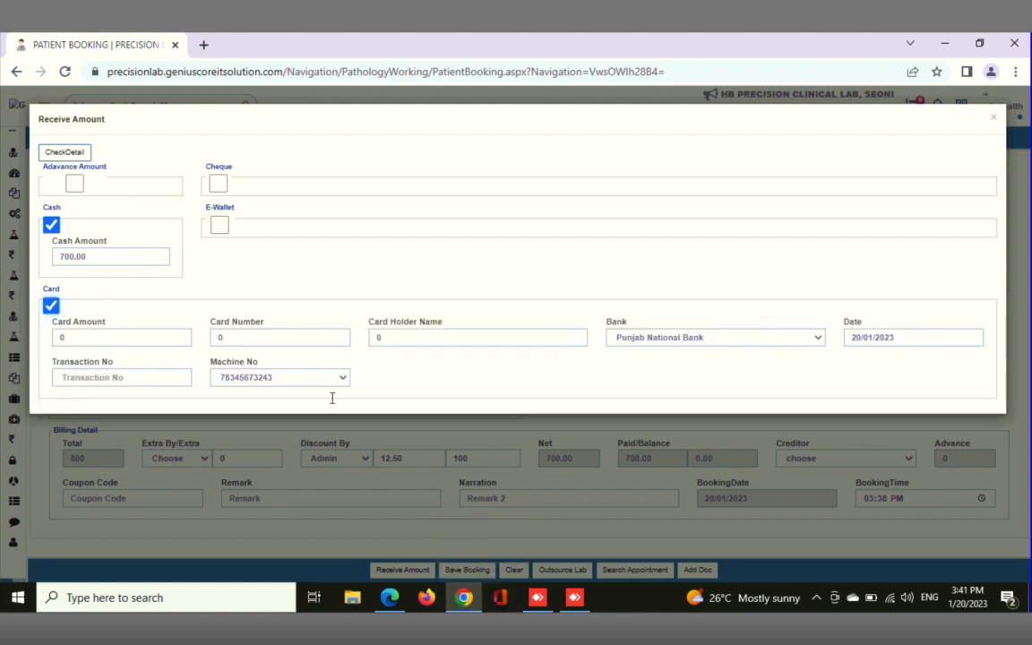
click(51, 306)
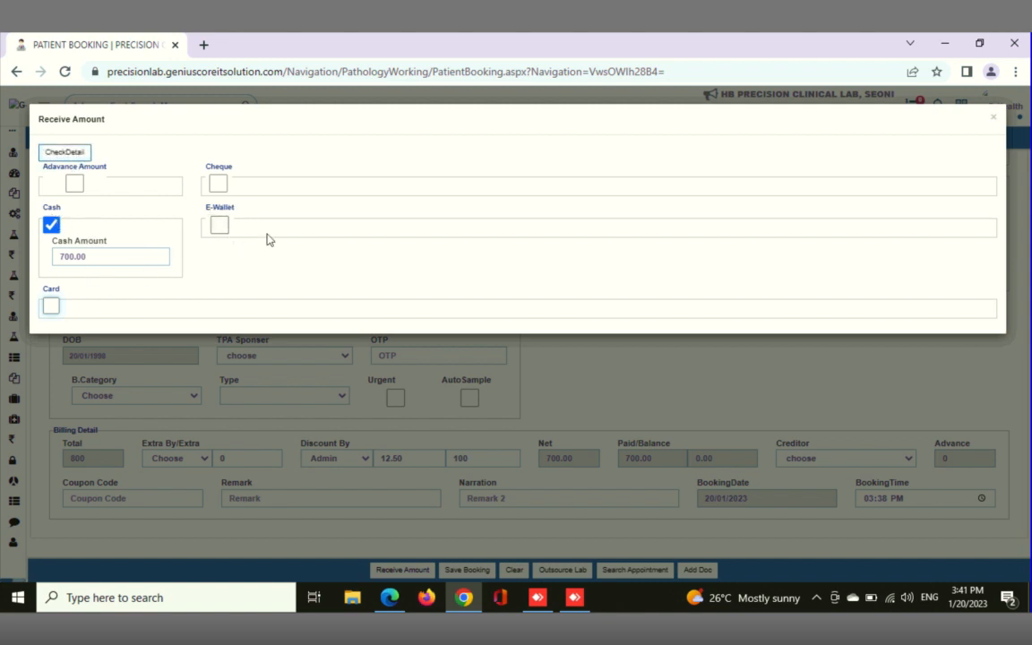
click(219, 224)
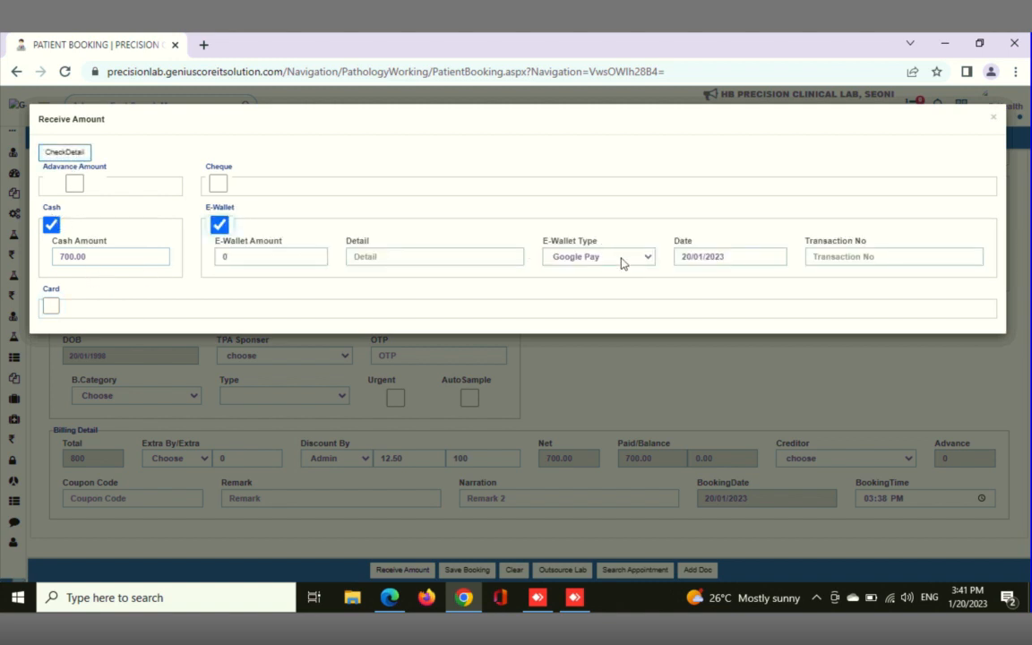
click(622, 257)
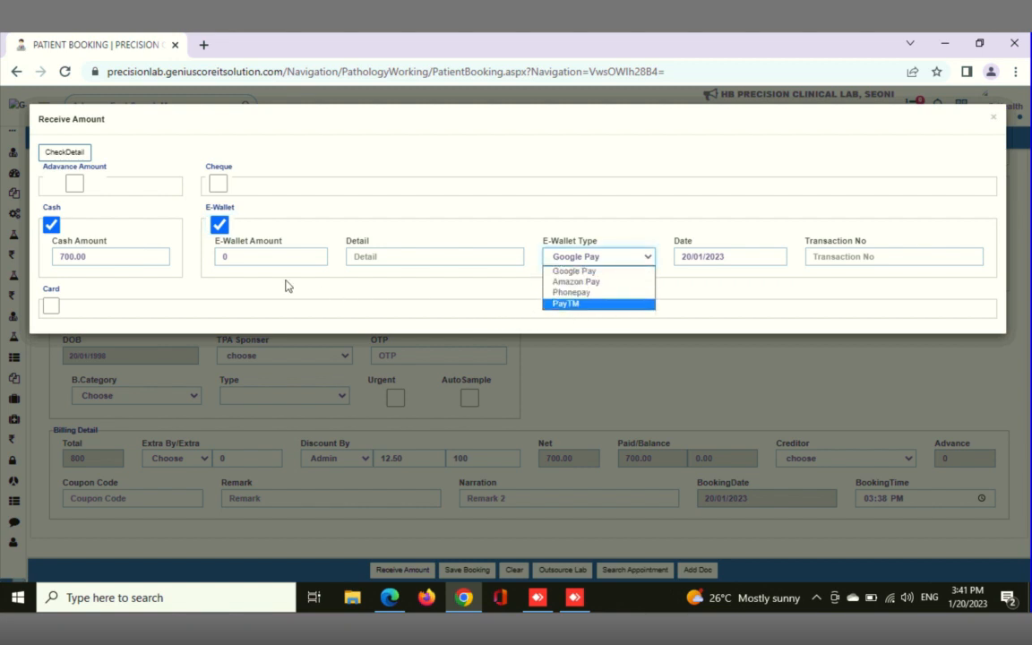
click(219, 225)
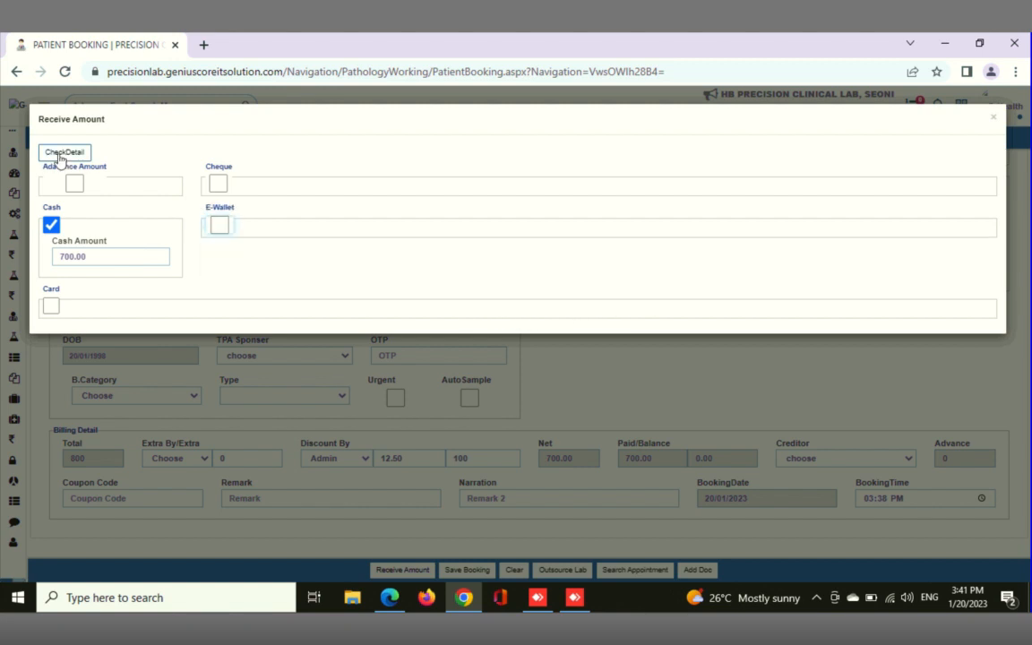
Accept the cash payment of 700 and save the patient booking with that paid amount
click(59, 158)
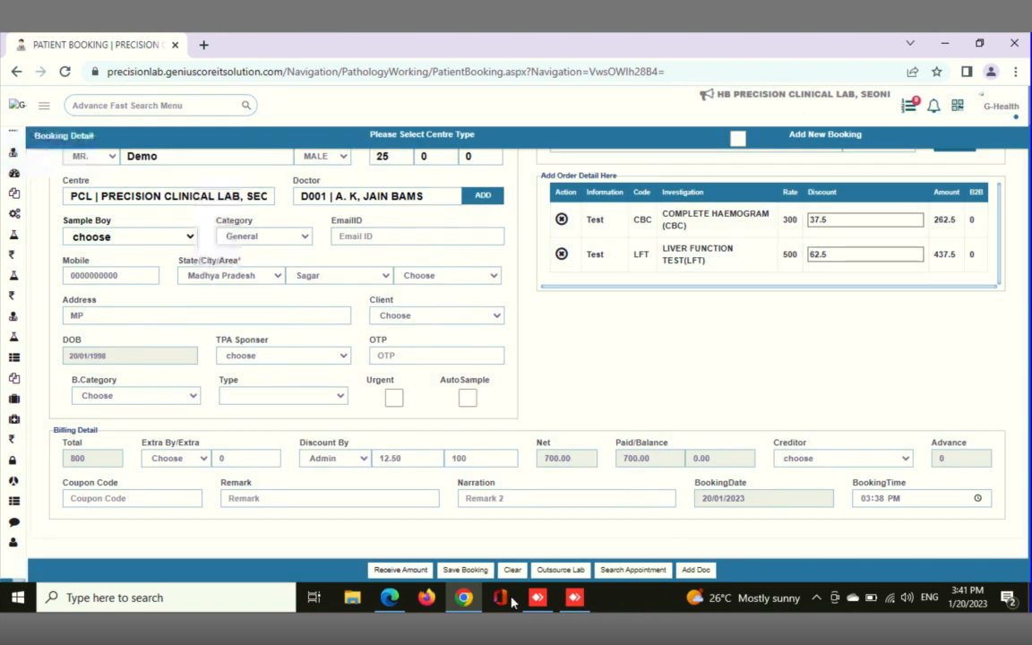
click(465, 570)
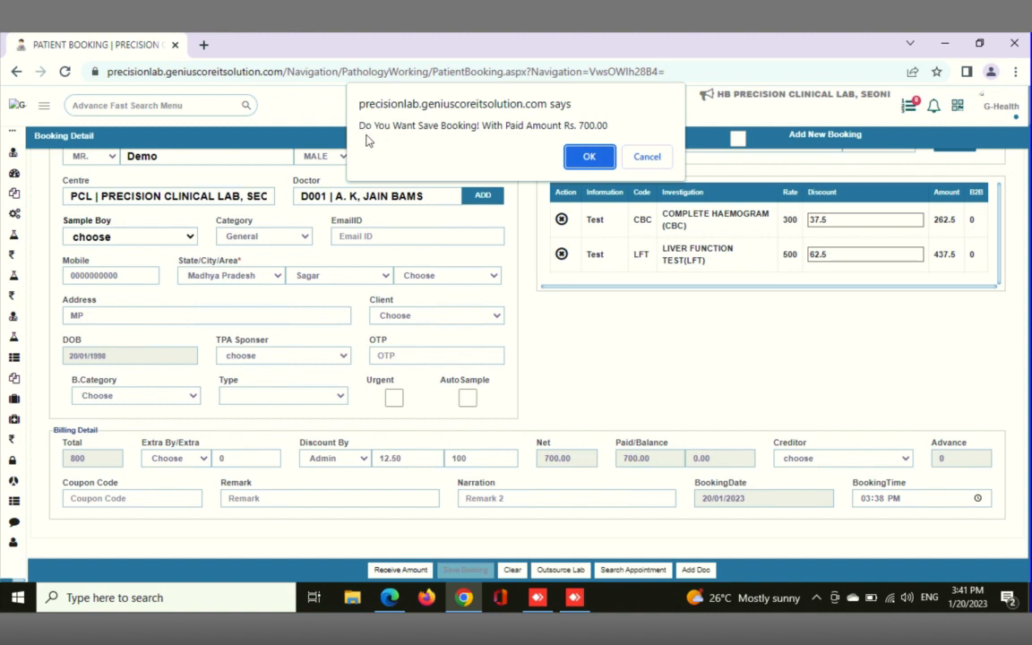
click(589, 159)
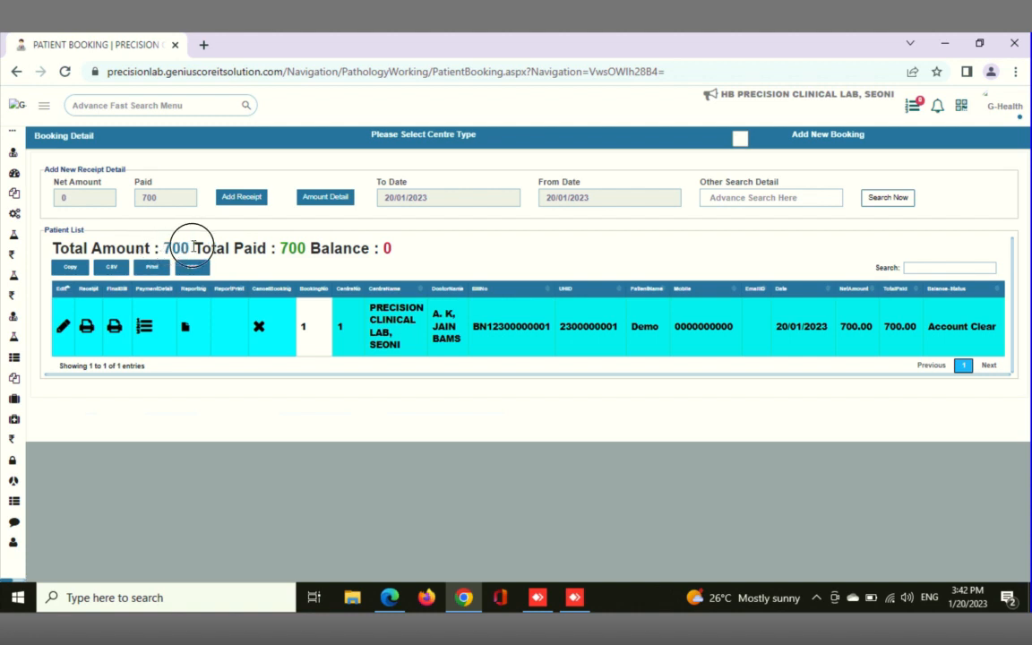
Review the total, paid and balance amounts in the patient list, and open the receipt for the demo patient's booking
drag(163, 248, 190, 248)
drag(276, 248, 392, 248)
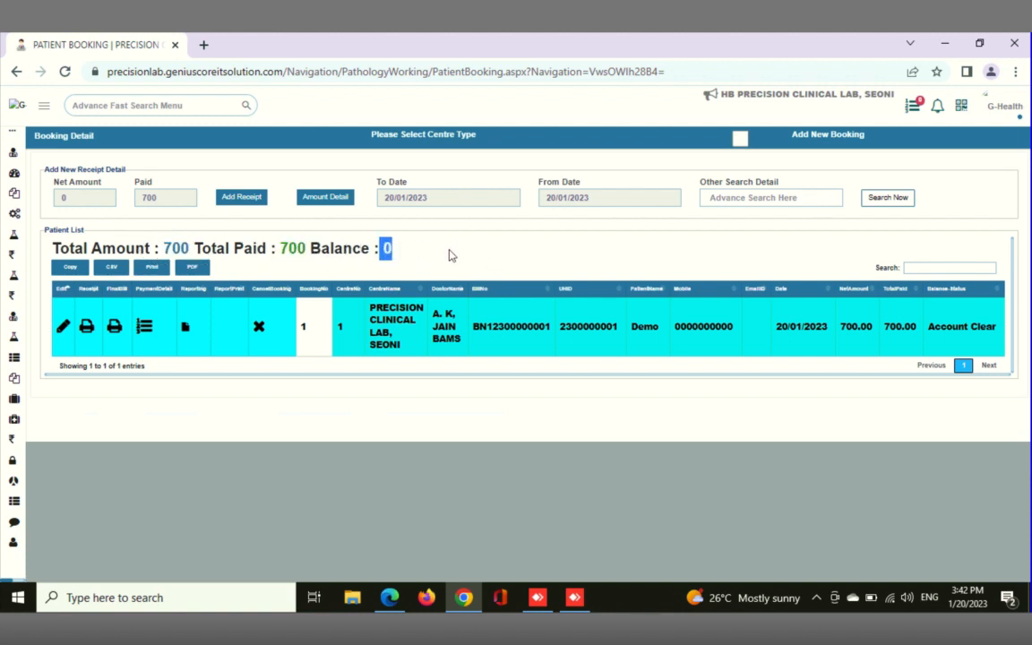
click(89, 332)
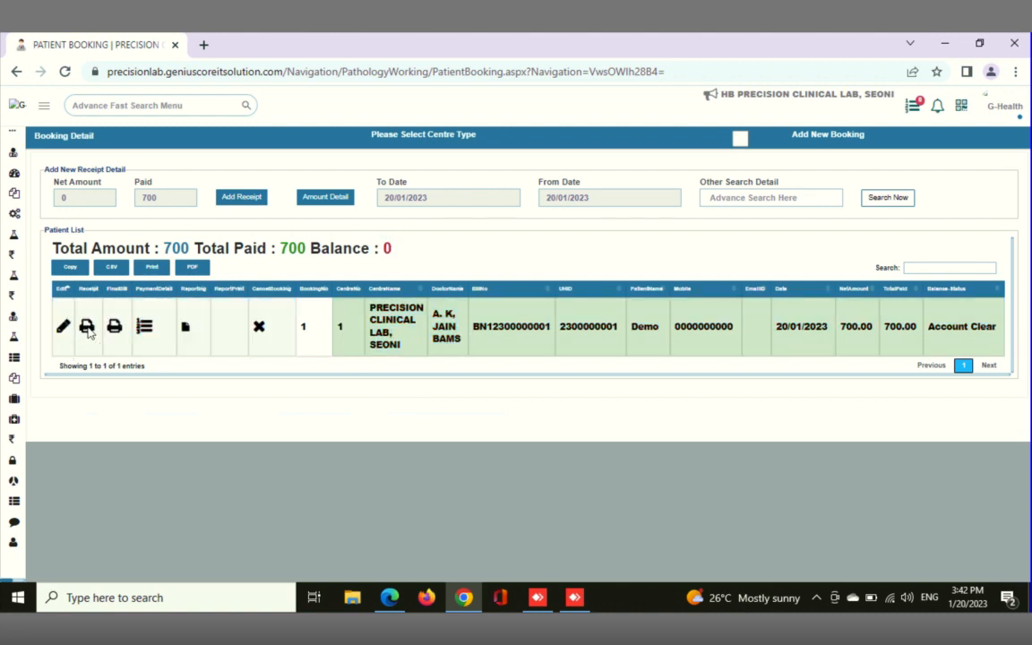